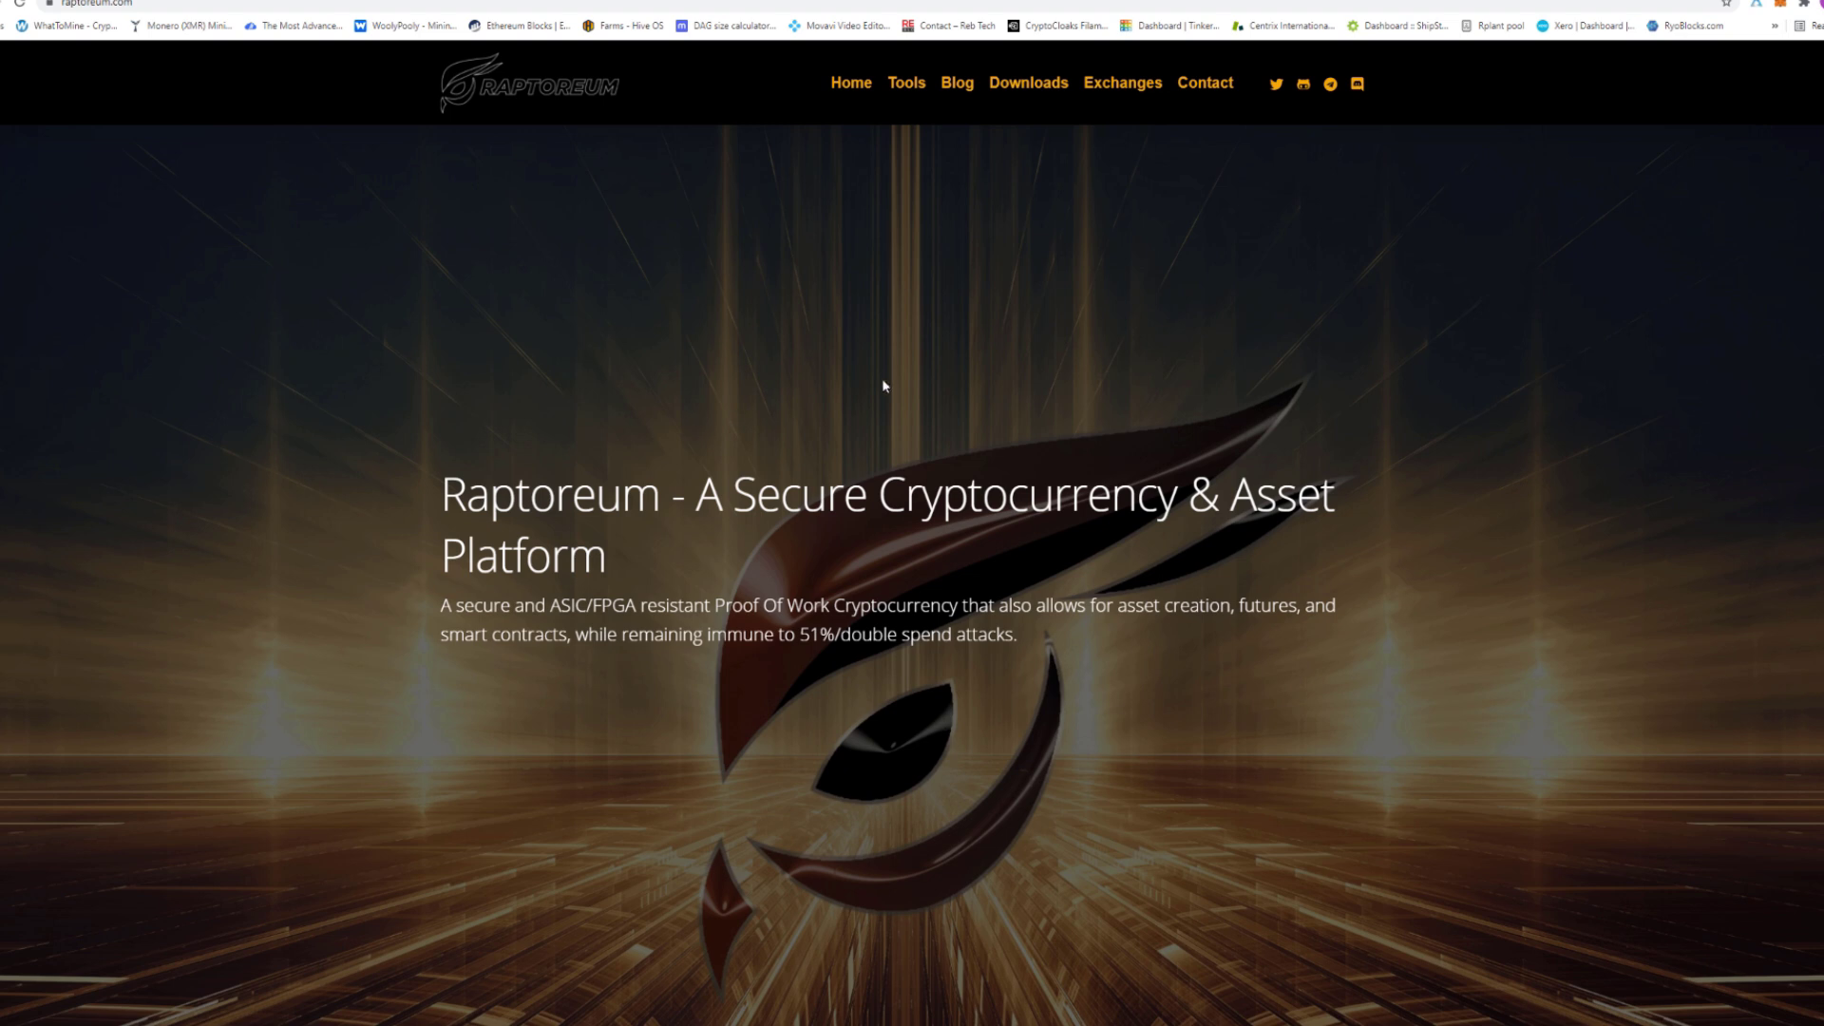
Step: Open the Wallet download page from Downloads in a new tab and switch to File Explorer
mouse_move(1030, 86)
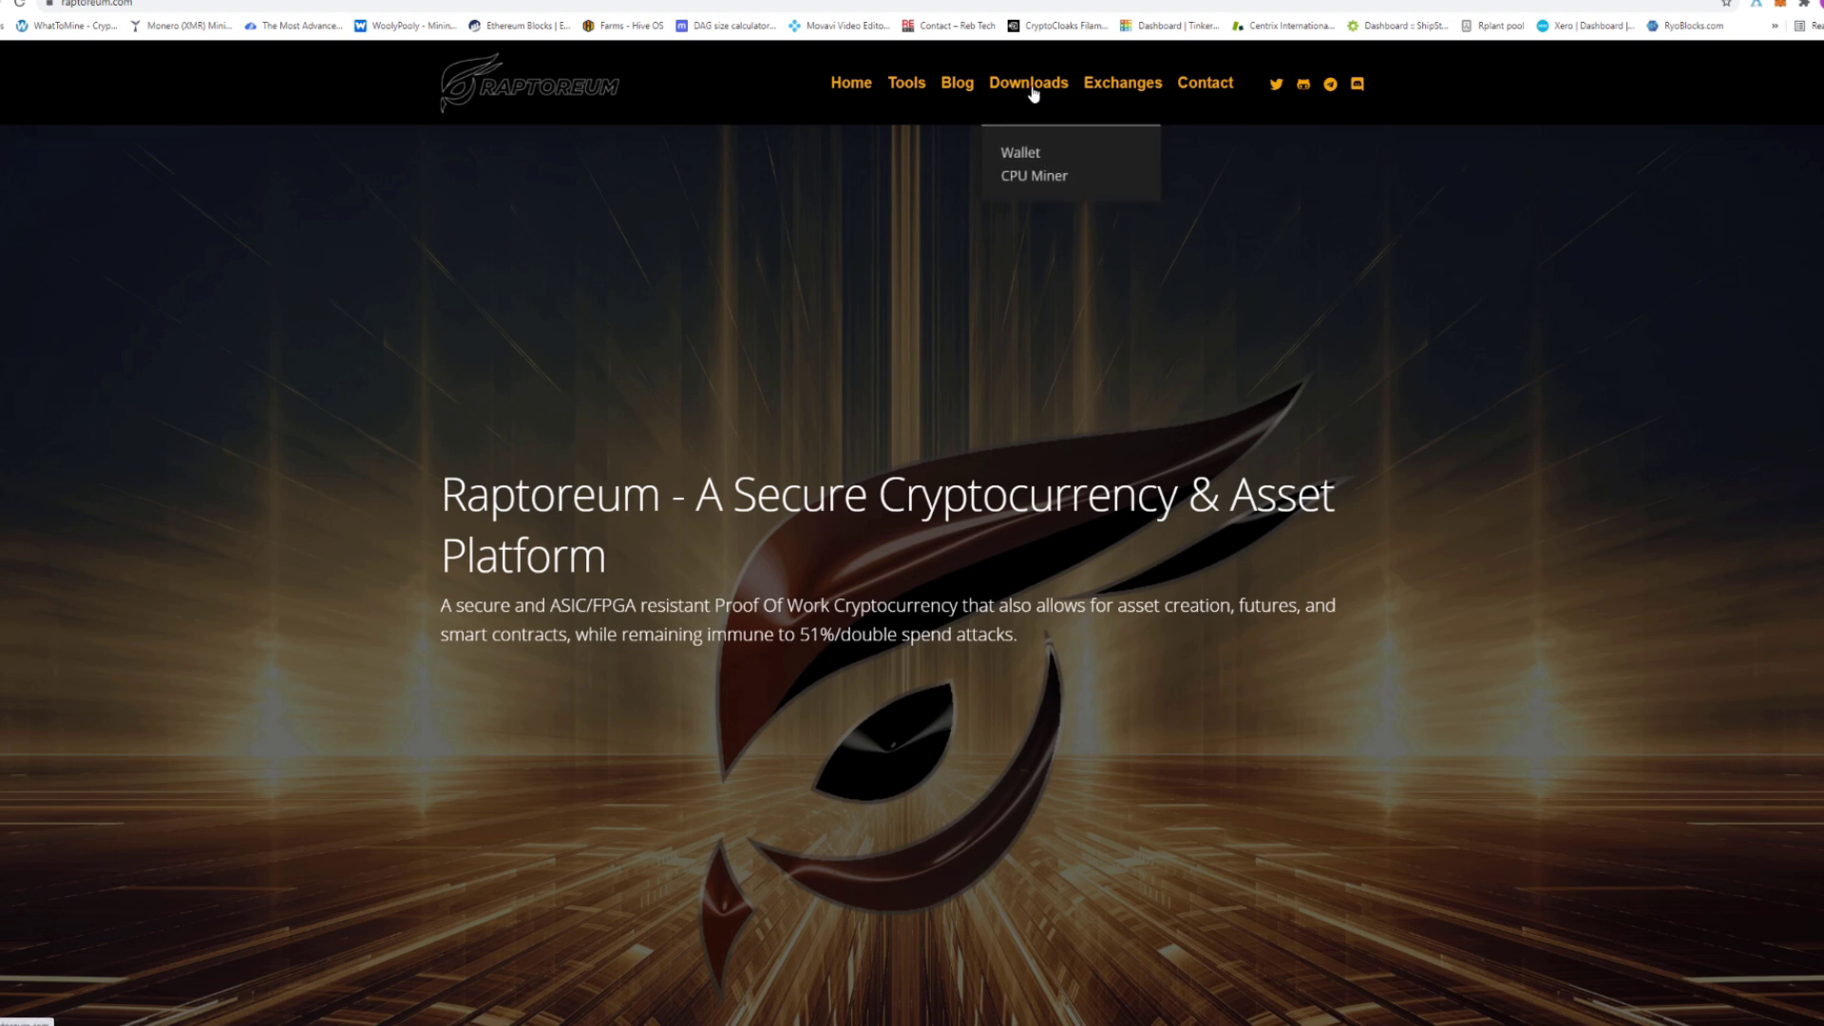
right_click(1031, 161)
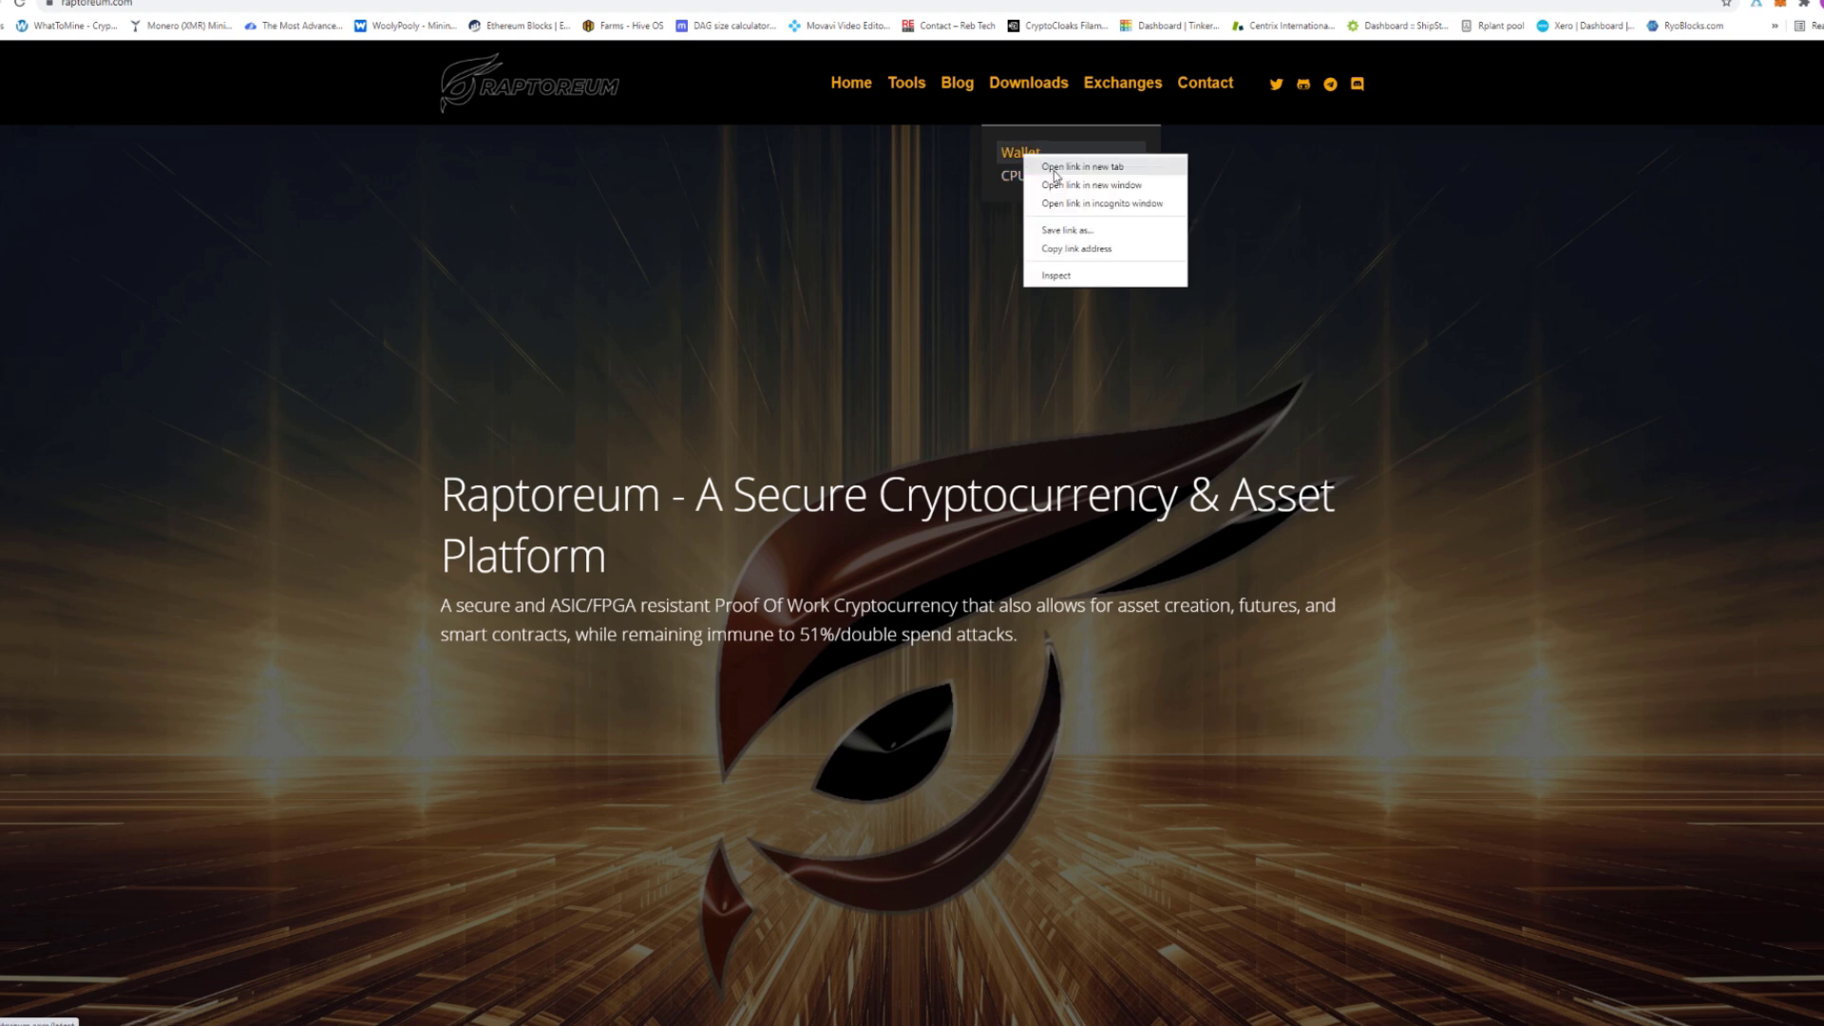
click(1055, 169)
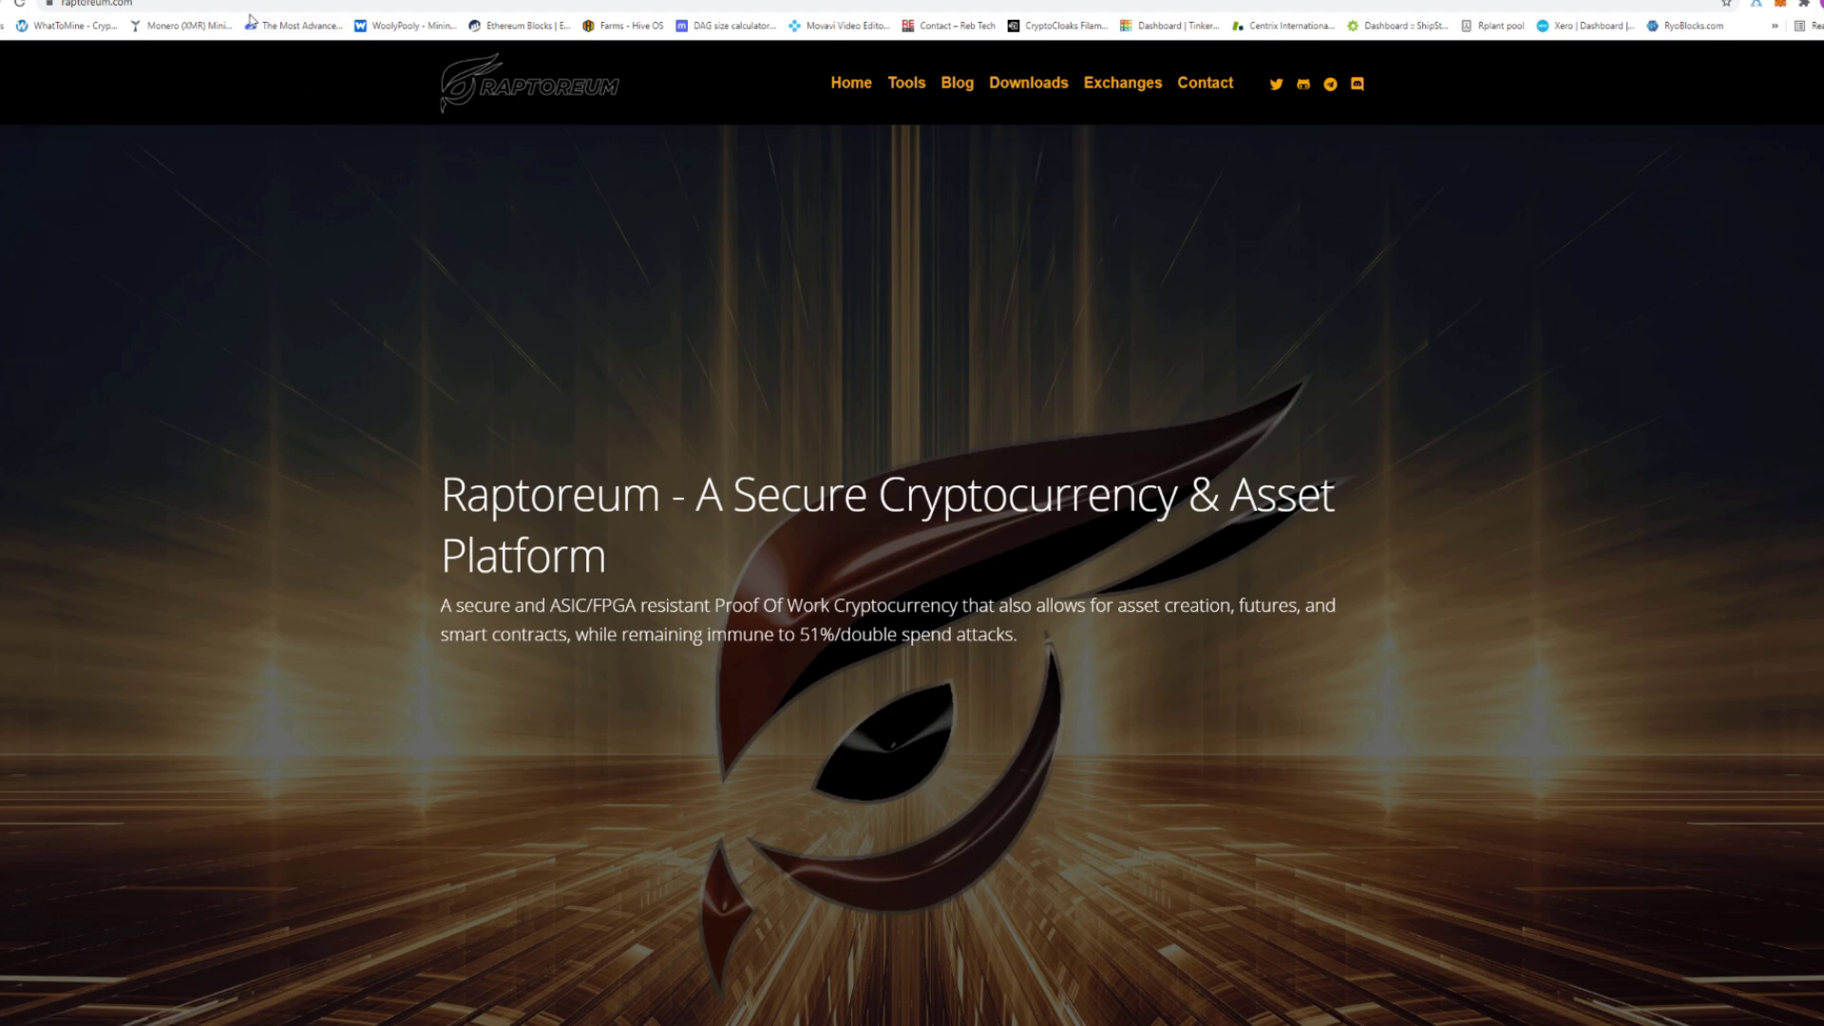
key(ctrl+Tab)
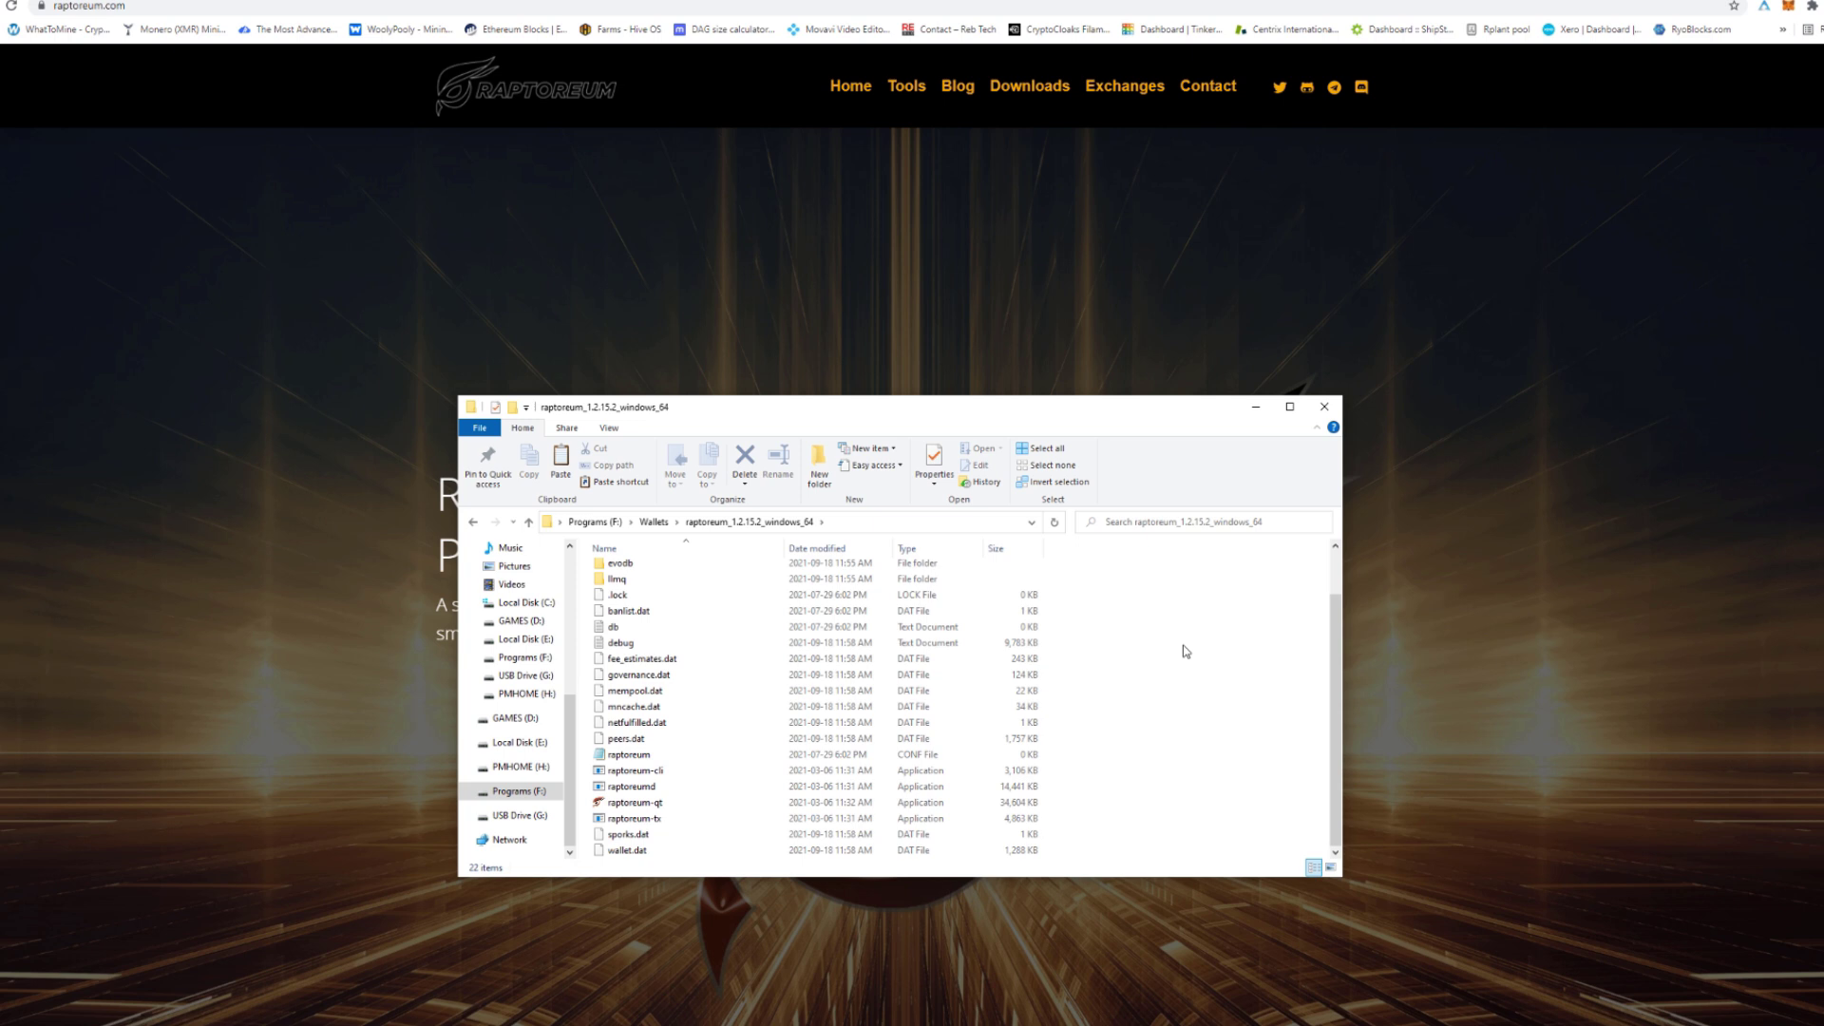
Step: Launch raptoreum-qt from Wallets\raptoreum_1.2.15.2_windows_64 and minimize File Explorer
click(652, 522)
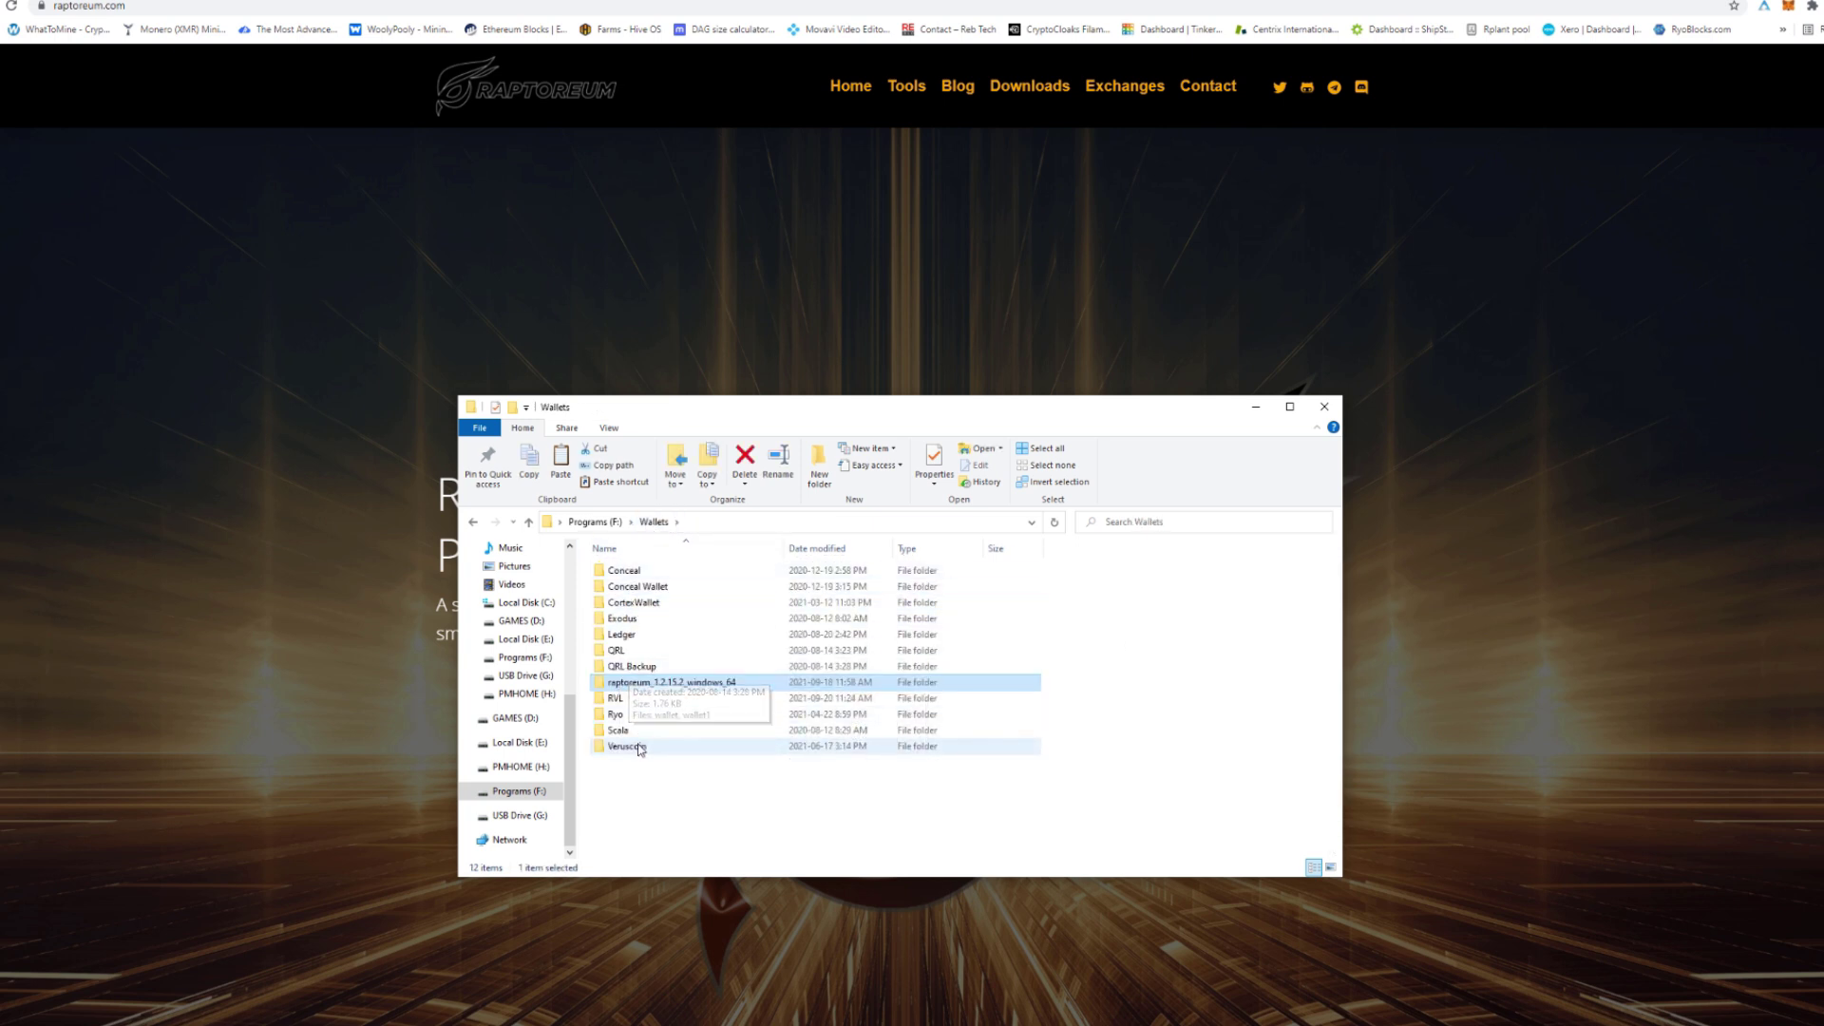
double_click(653, 683)
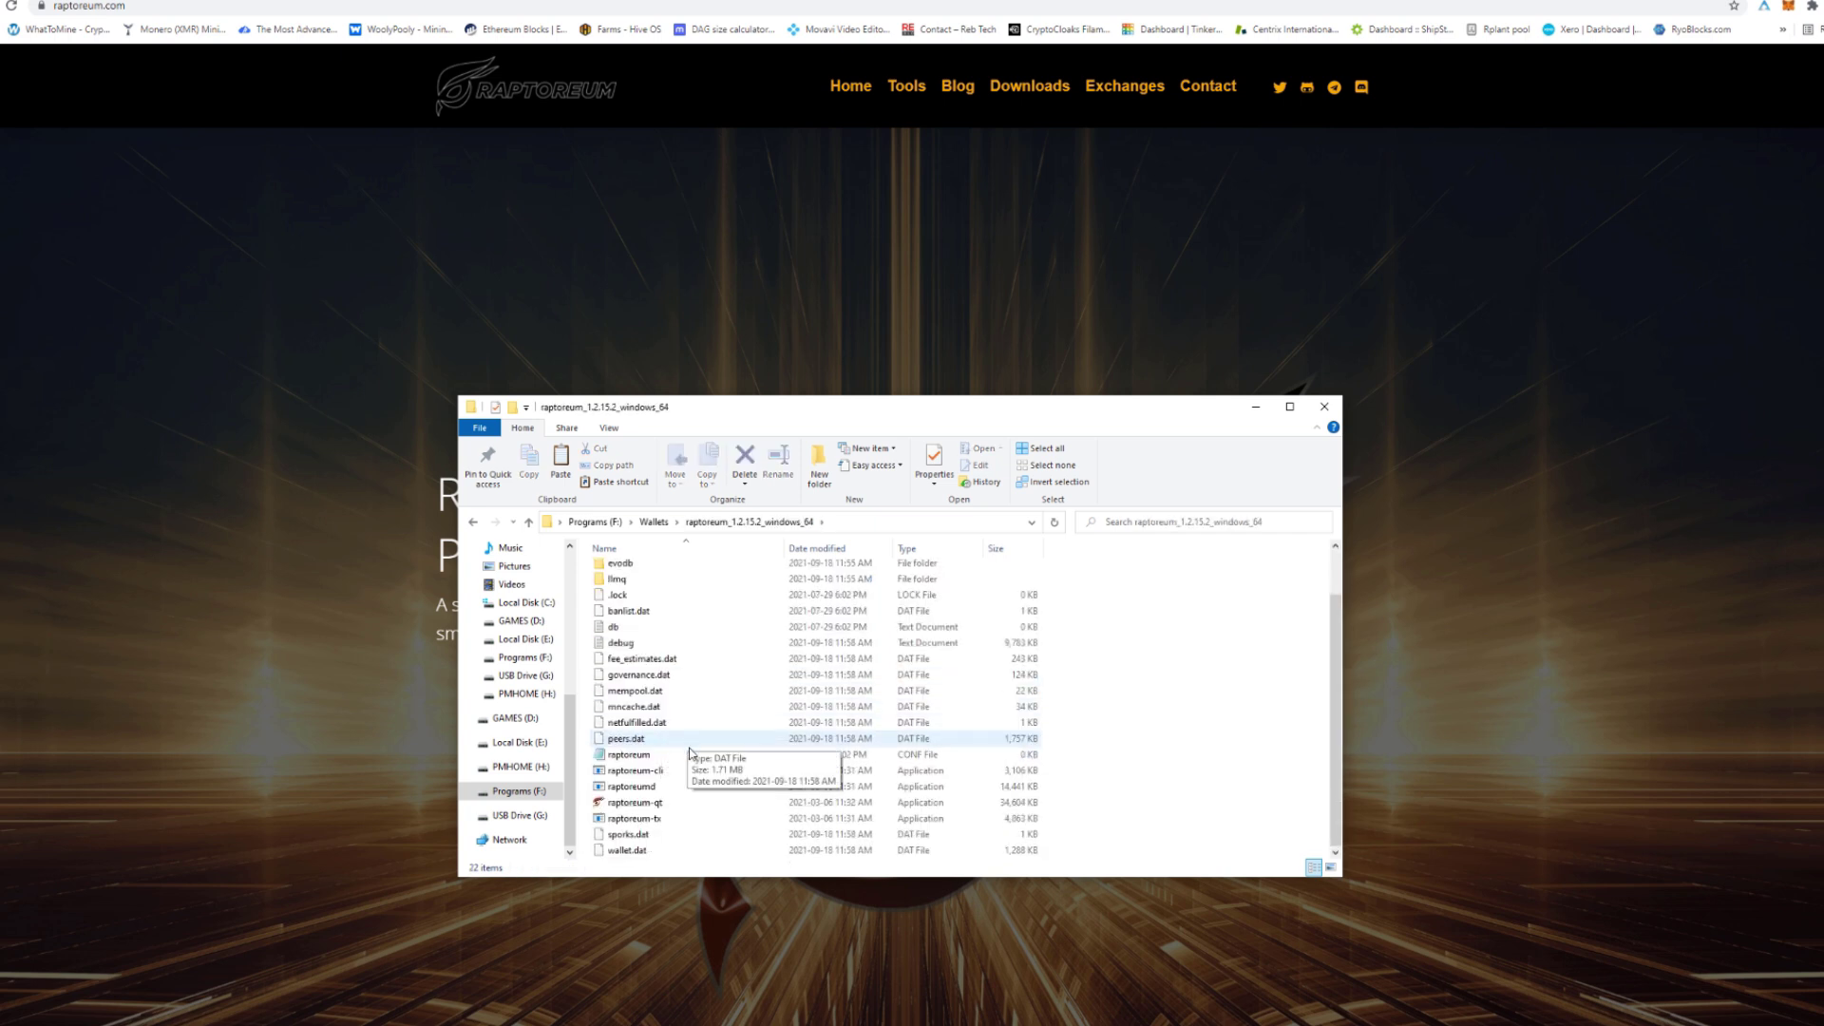
double_click(634, 802)
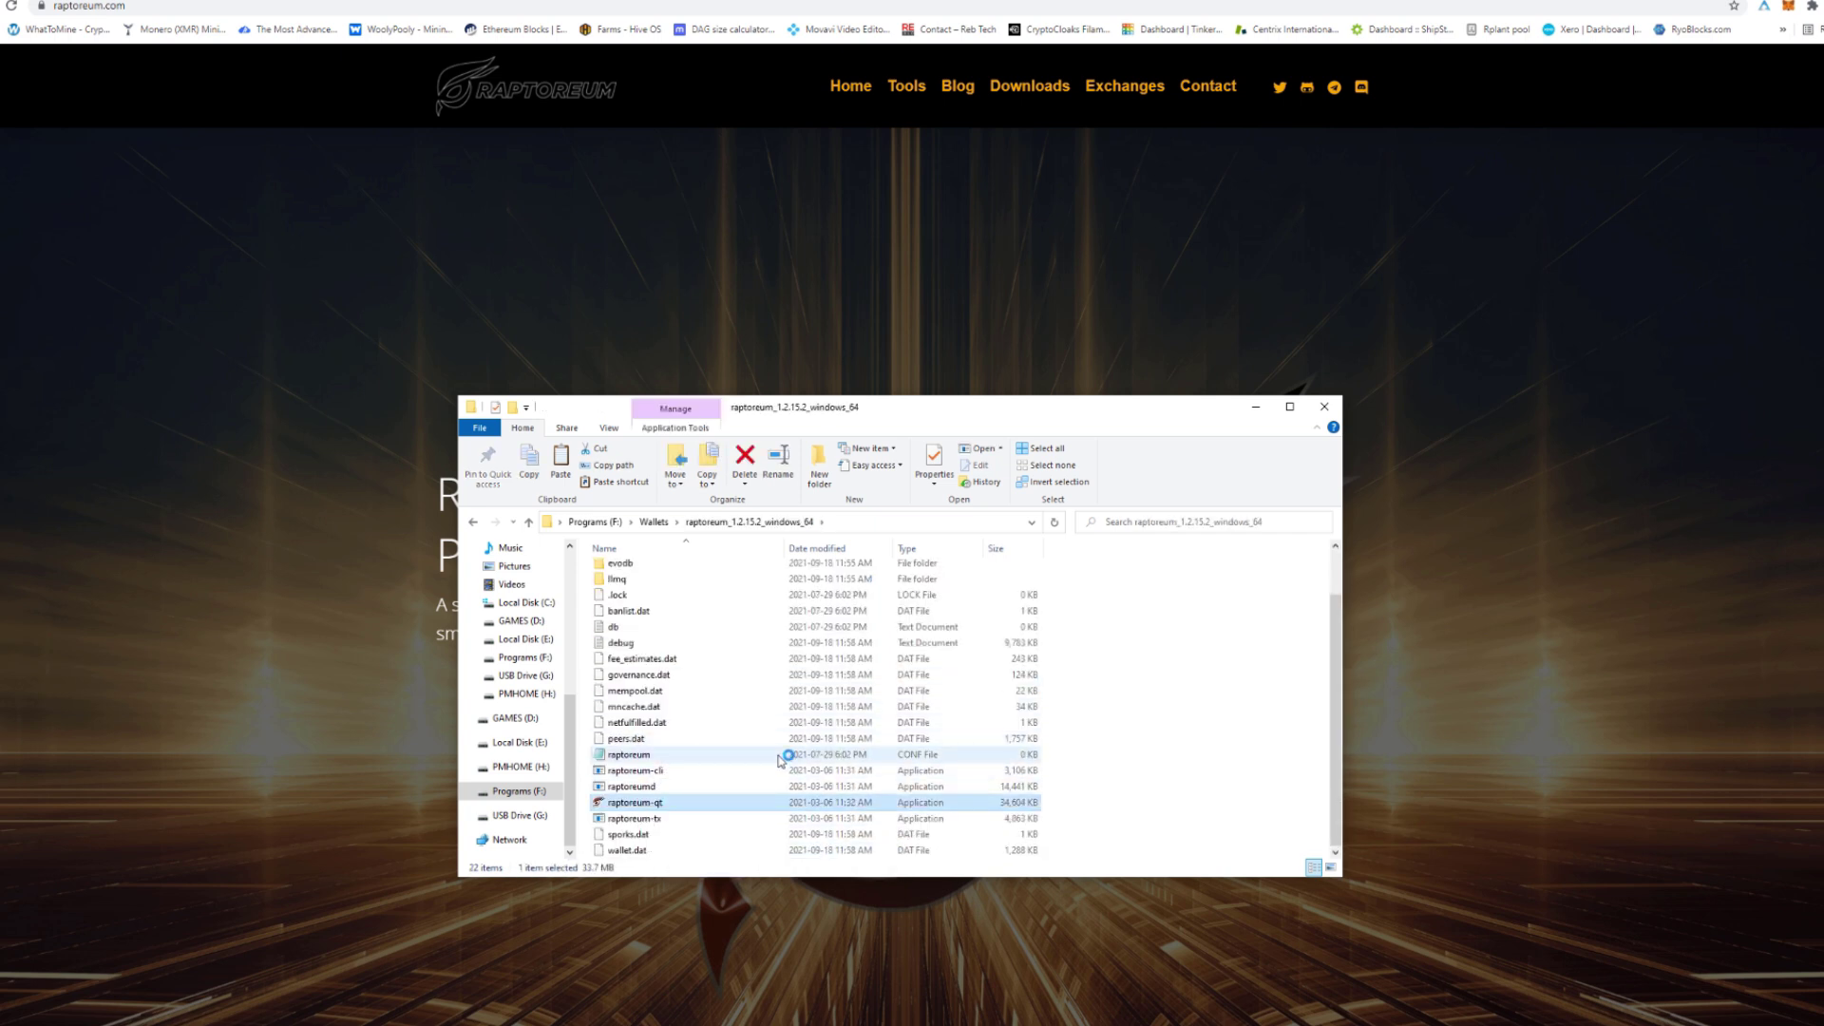
click(1256, 408)
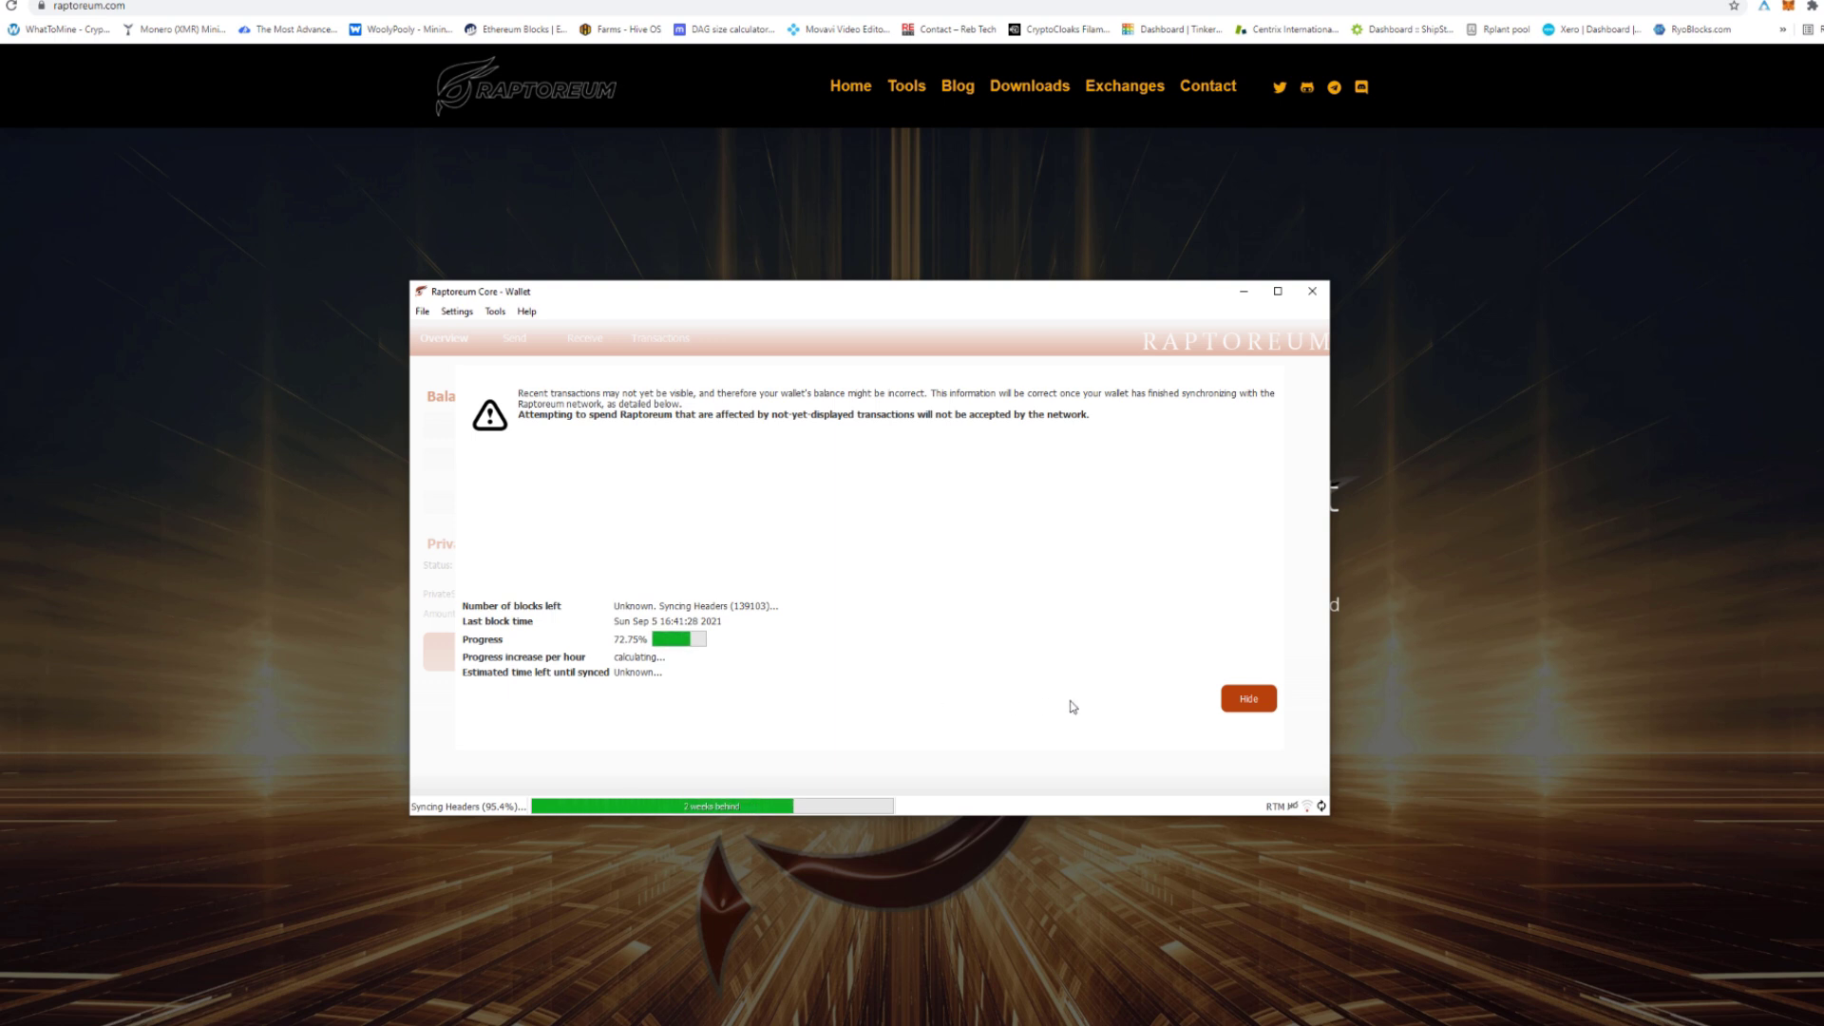
Step: Dismiss the sync warning and create a Receive payment request labelled 'video'
click(1248, 700)
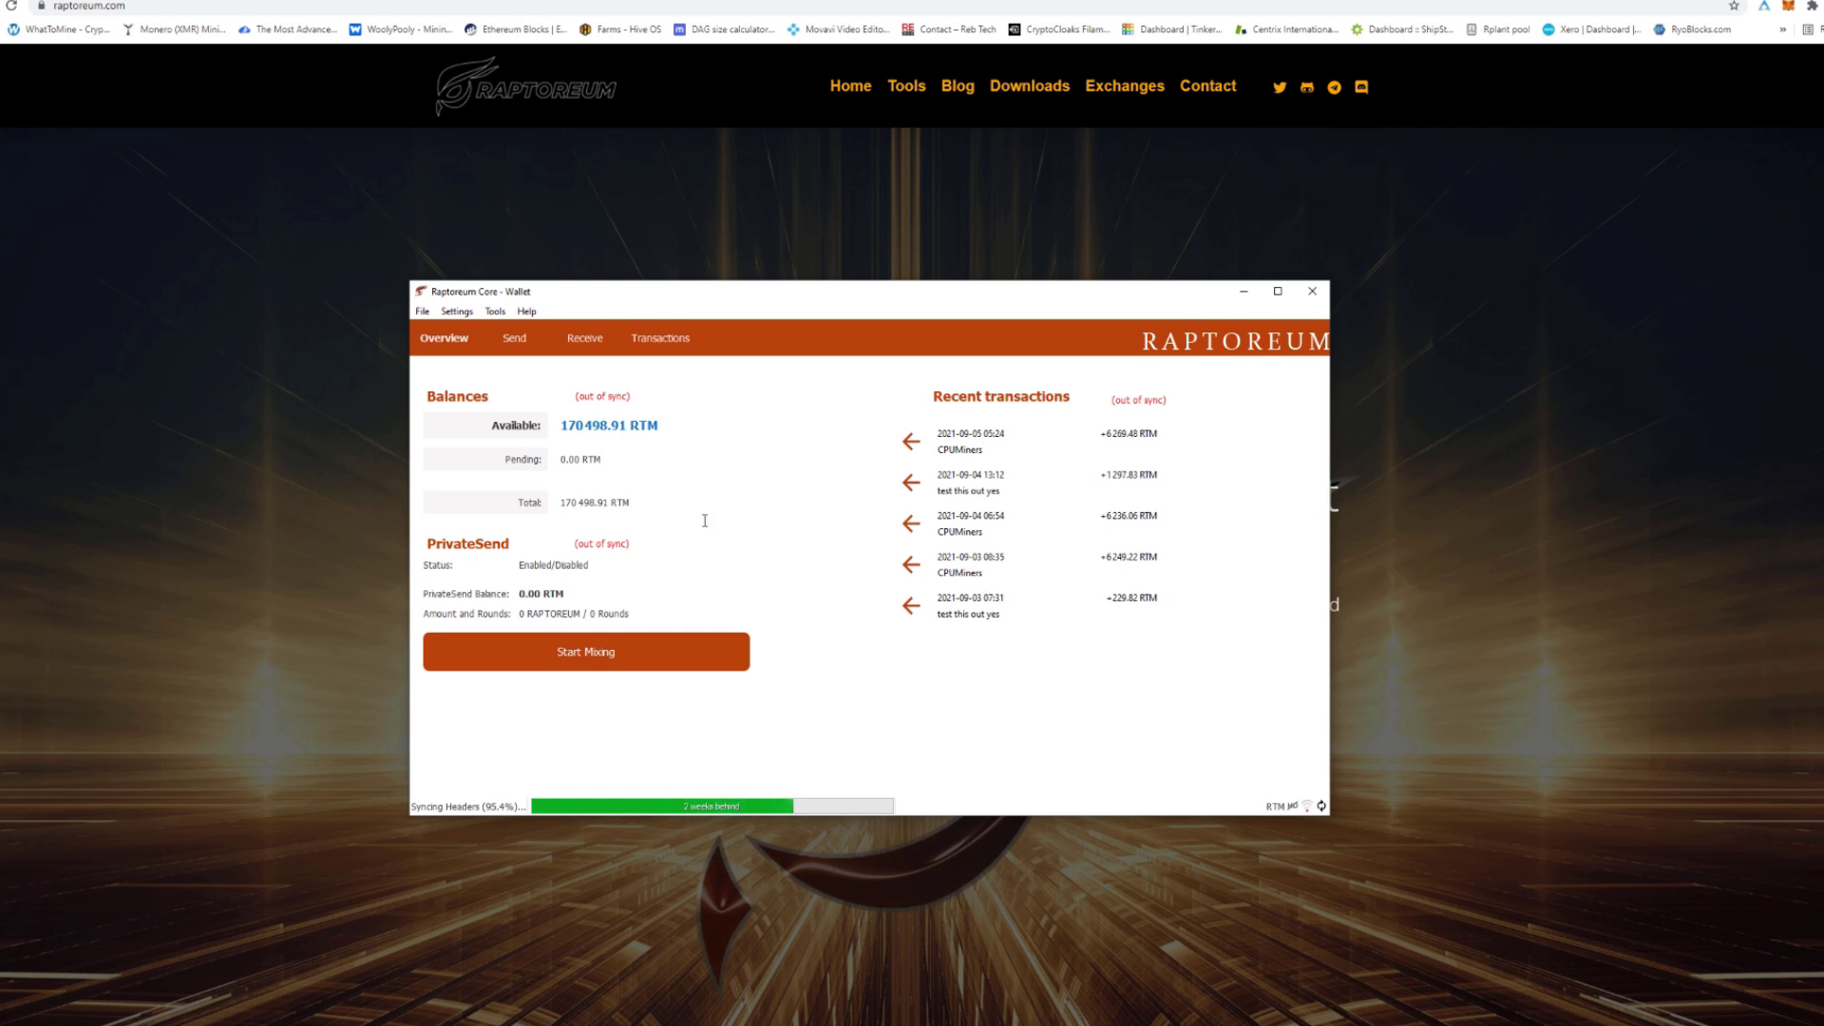
click(581, 340)
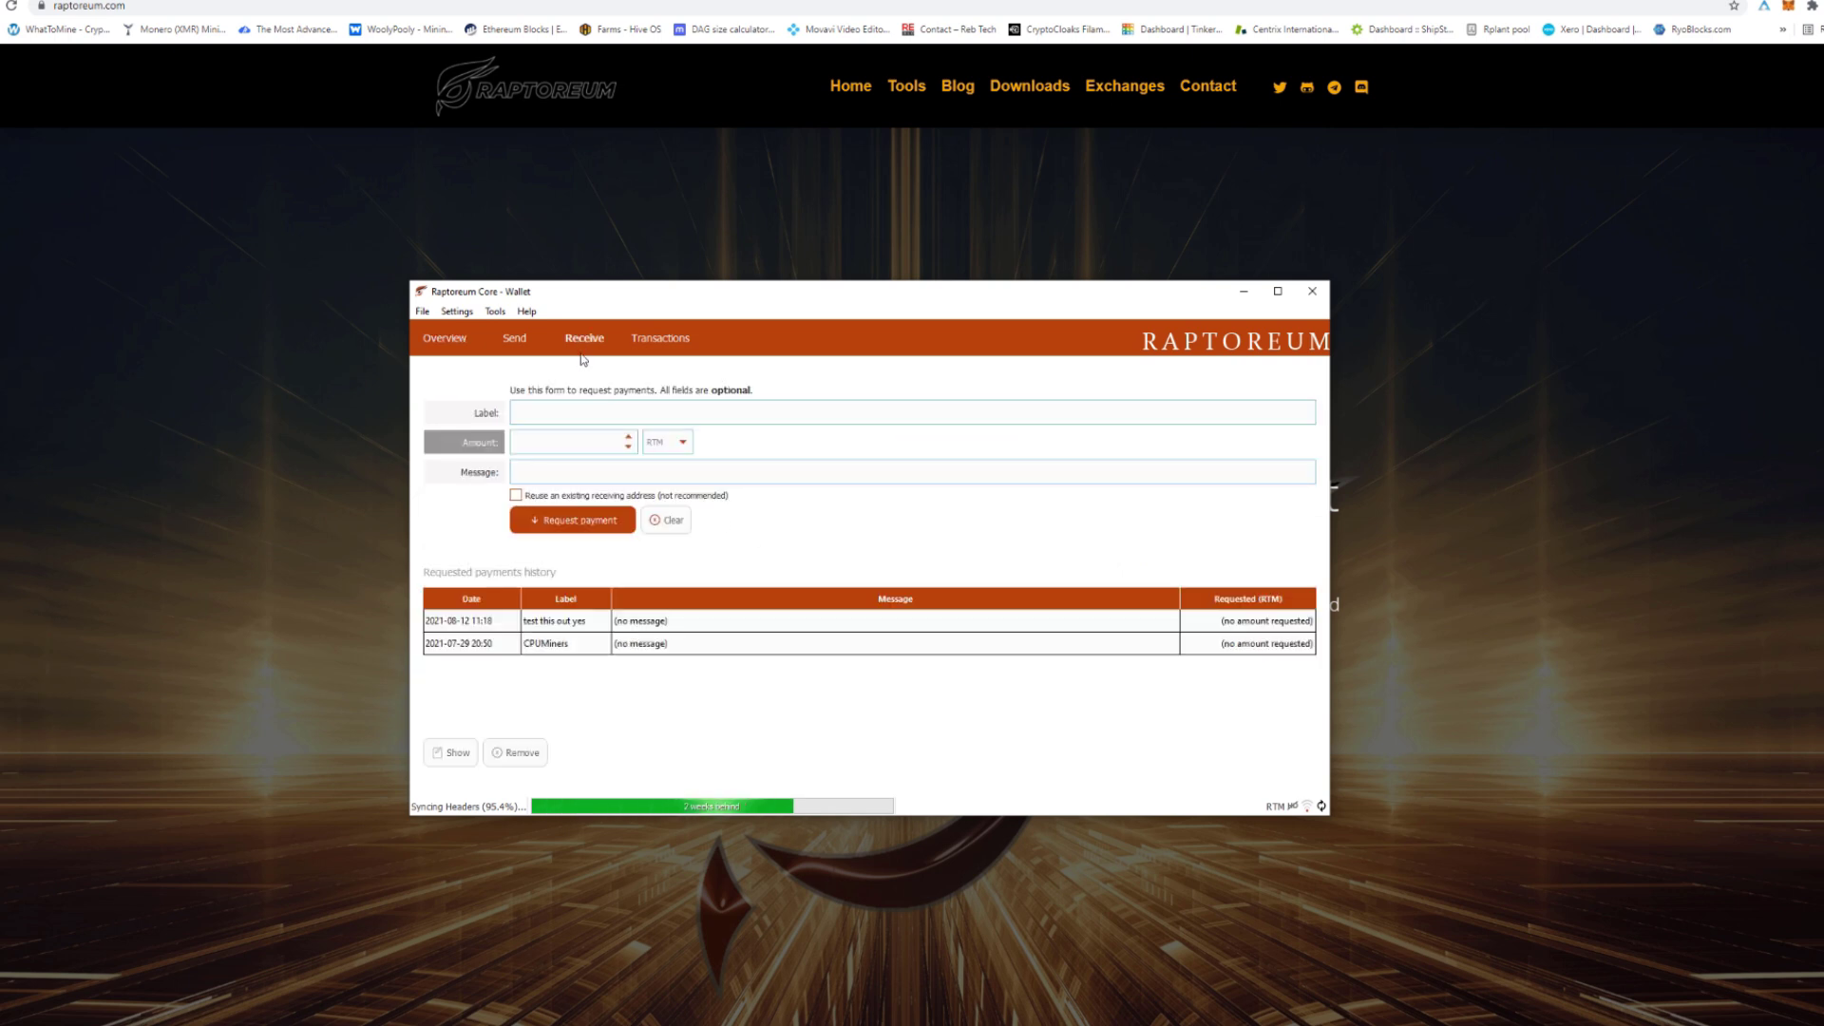
click(564, 422)
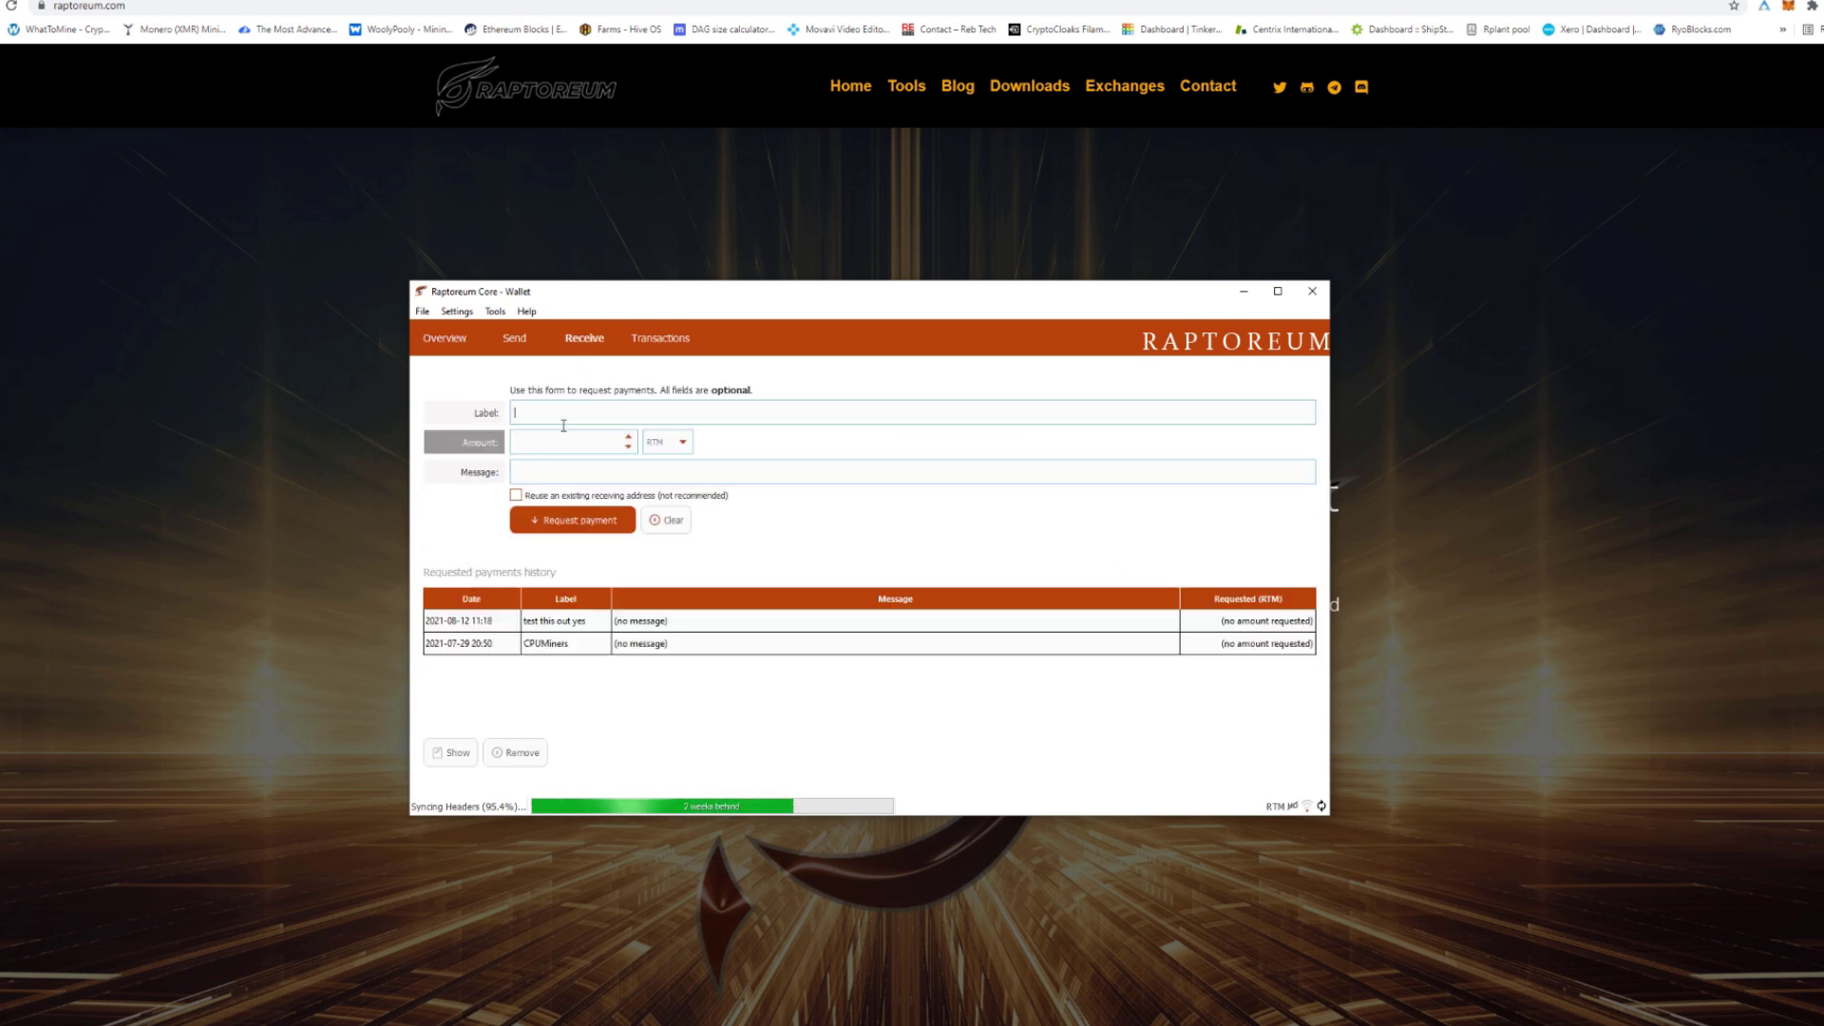
text(video)
click(587, 520)
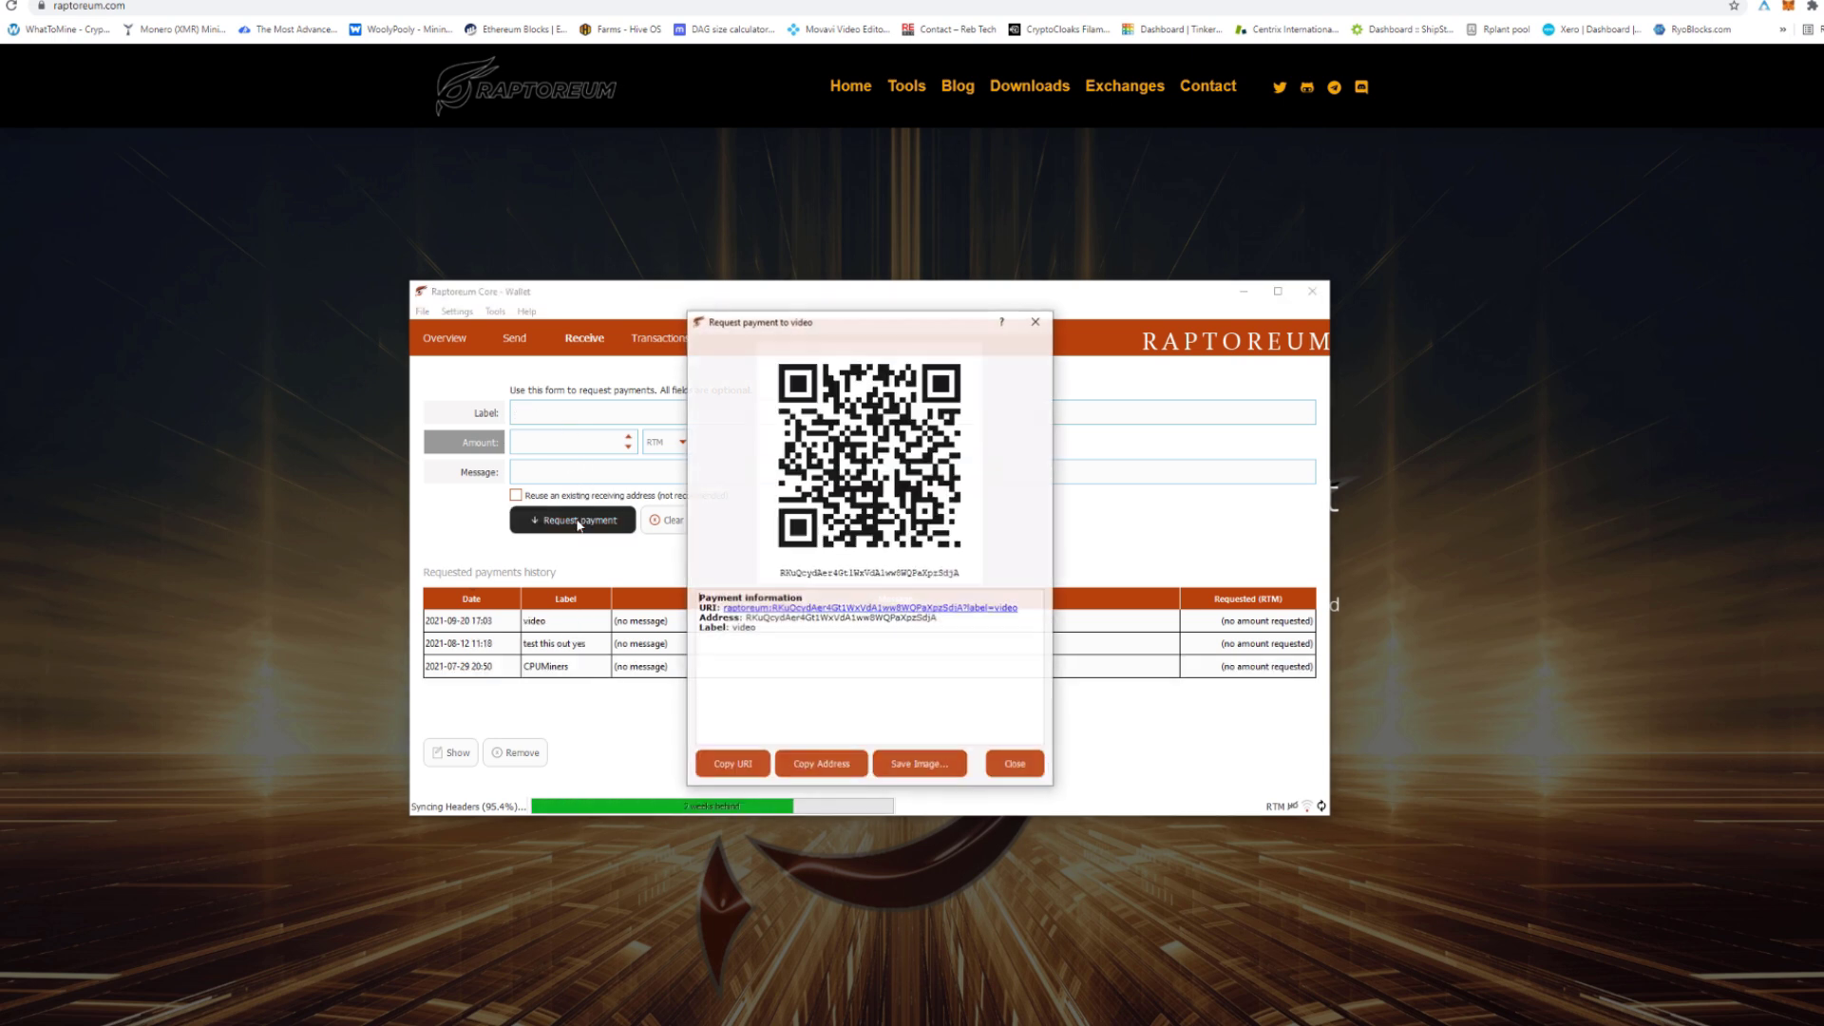
Step: Close the request details, reopen the 'video' request from history, and close it again
click(1012, 763)
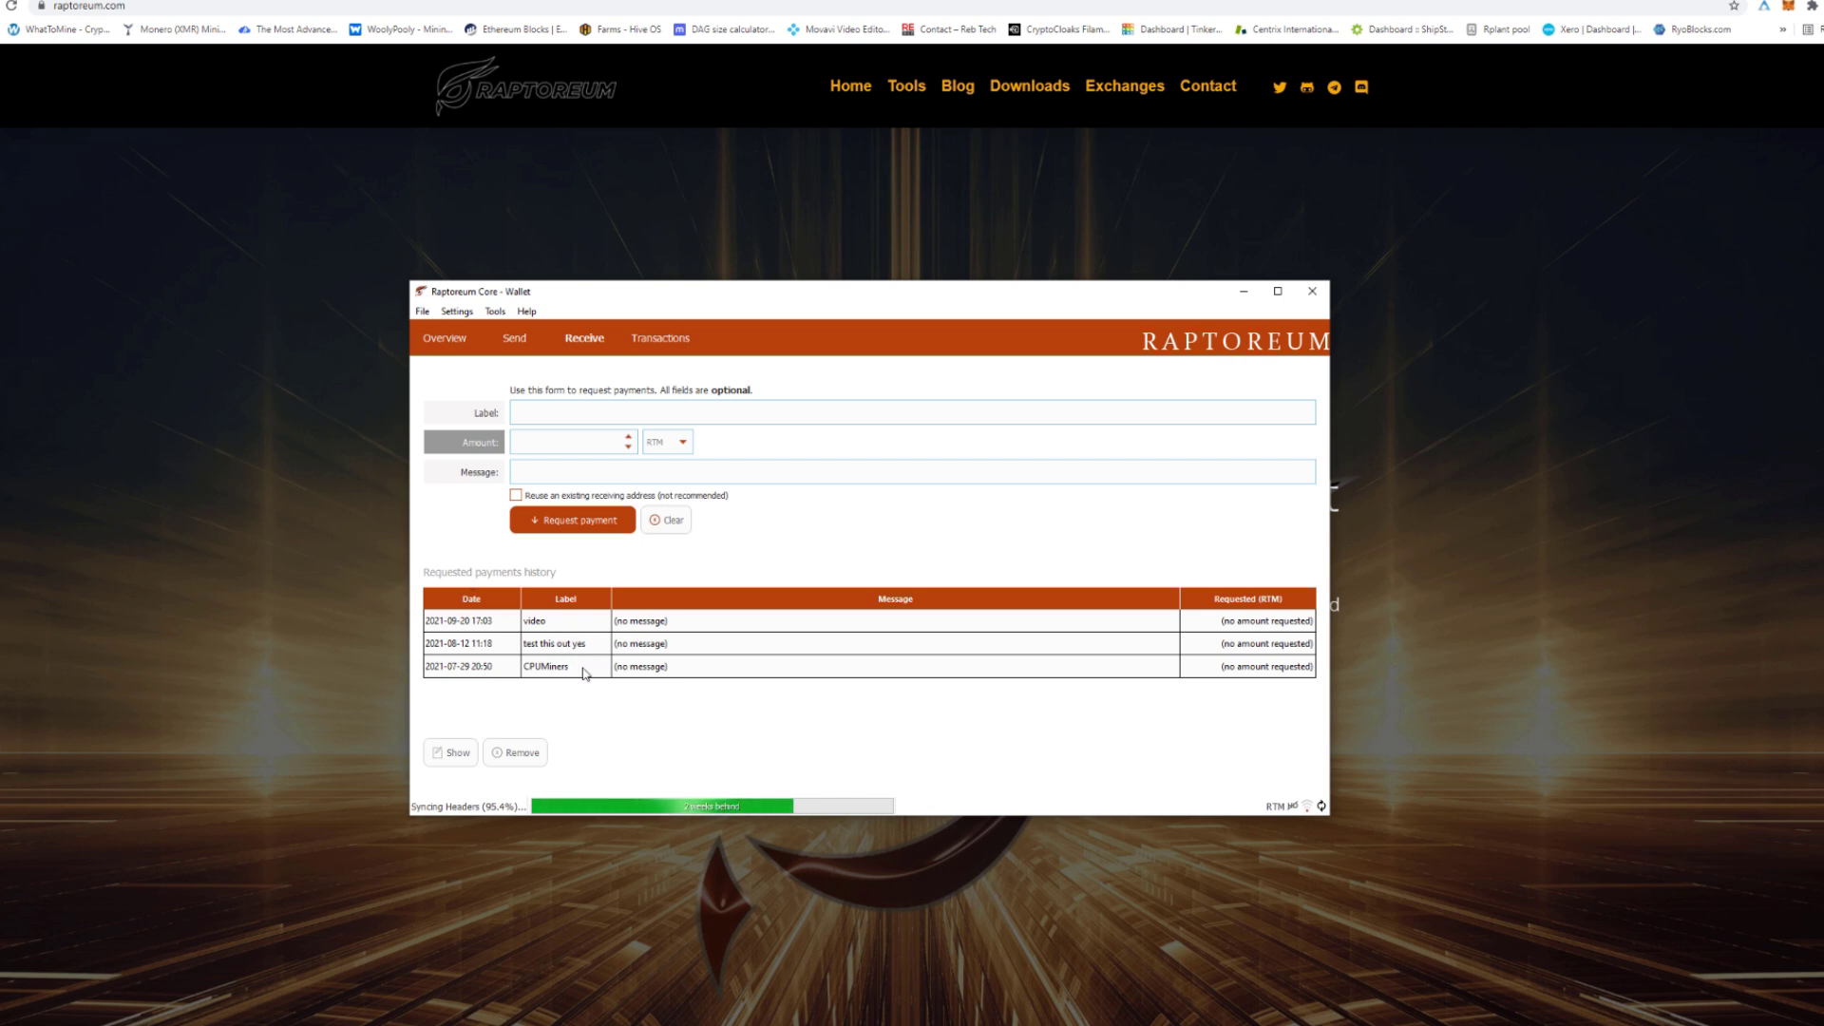
click(551, 624)
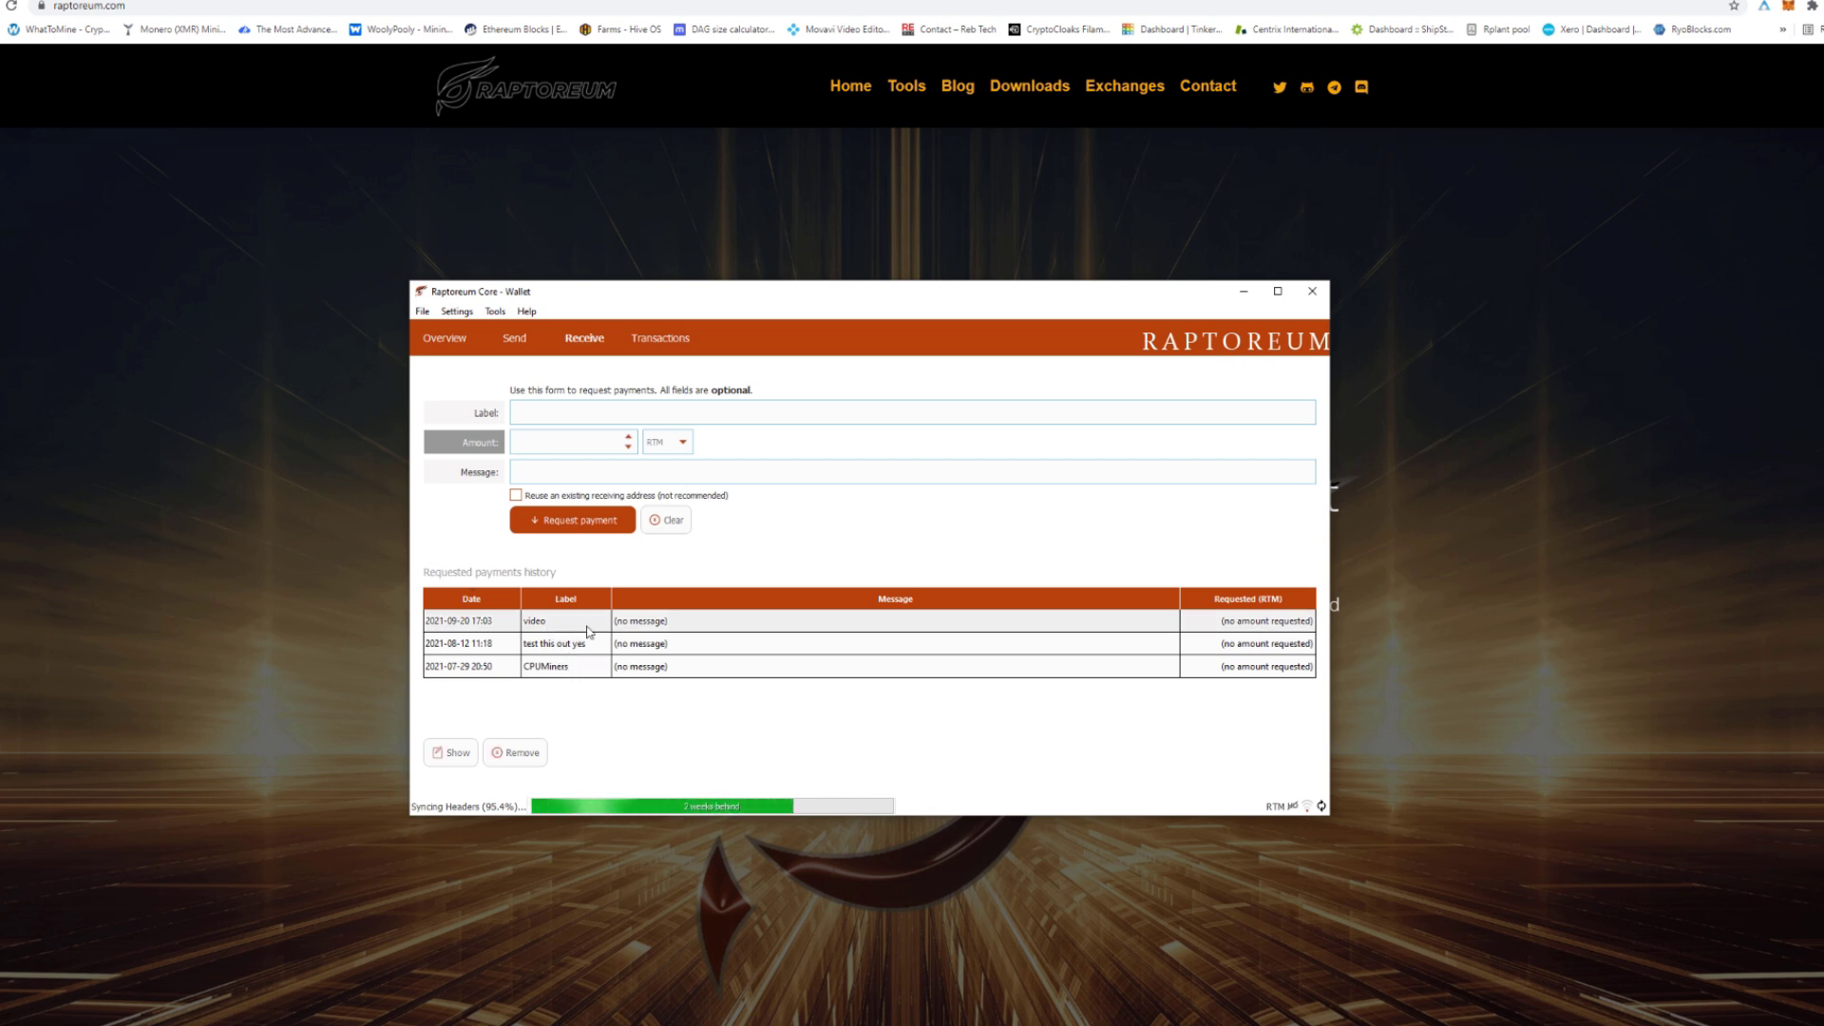
double_click(538, 622)
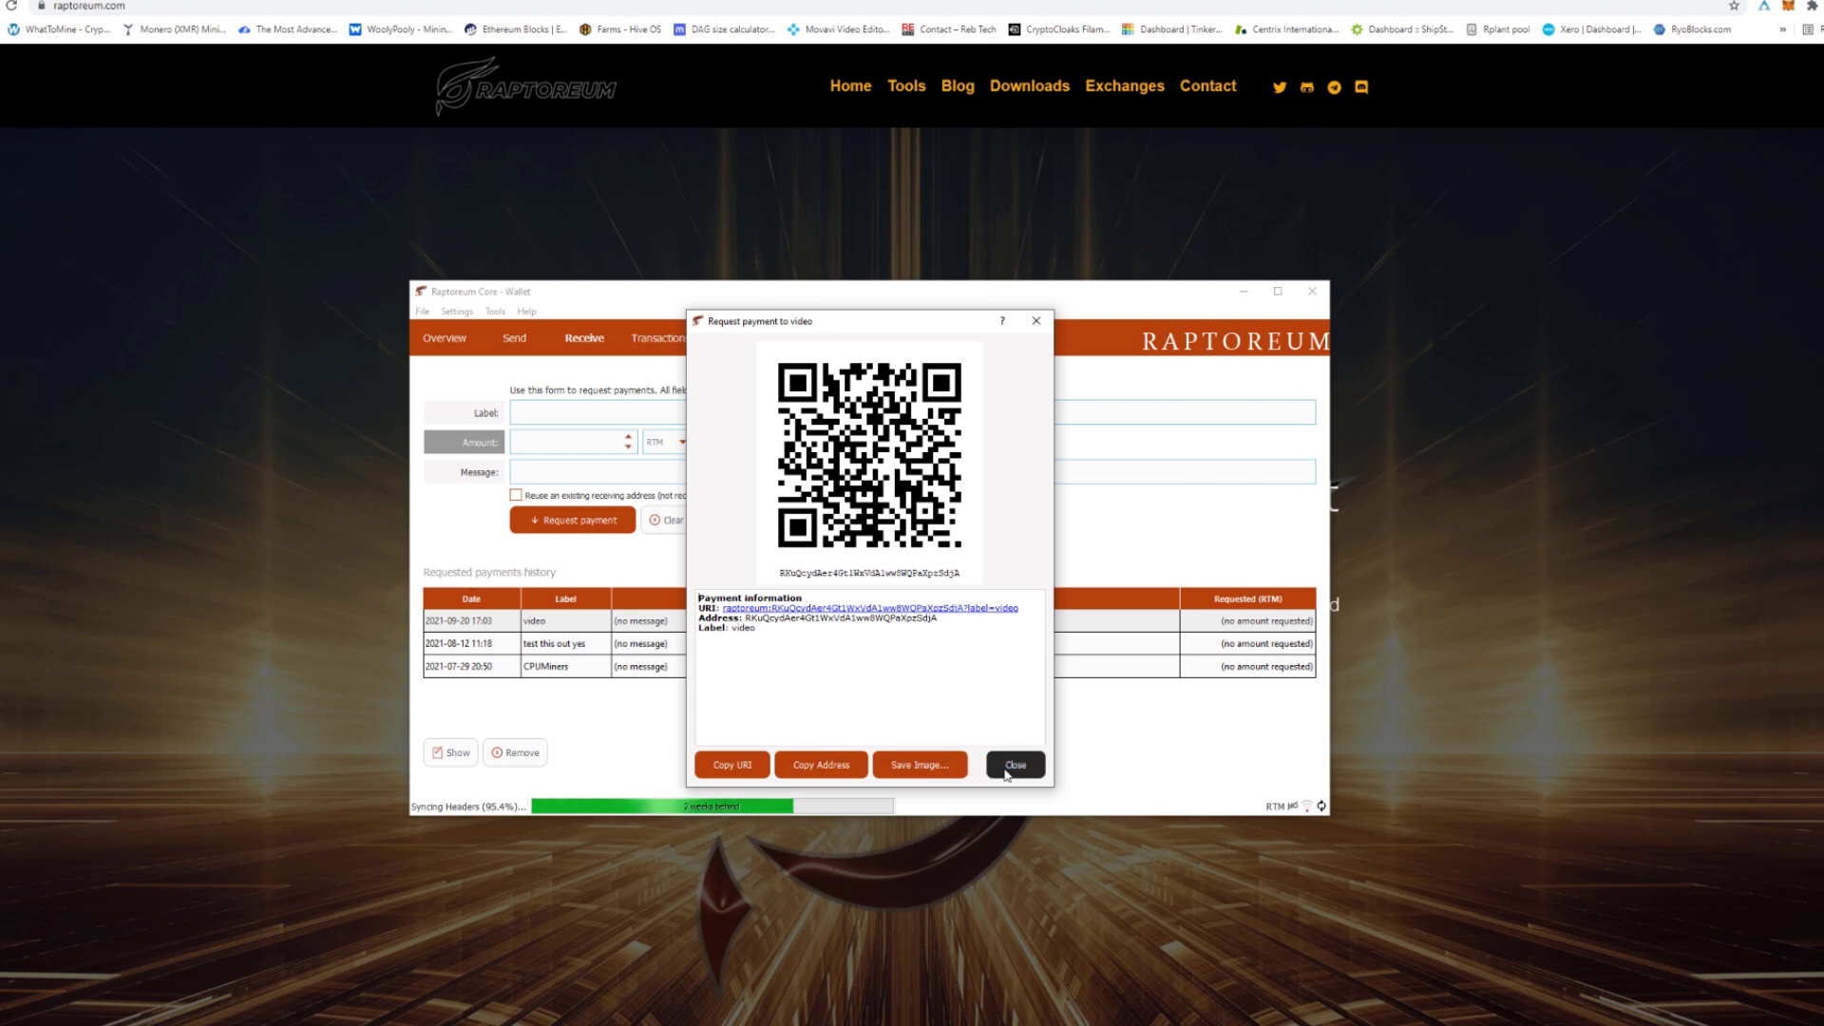
click(1009, 770)
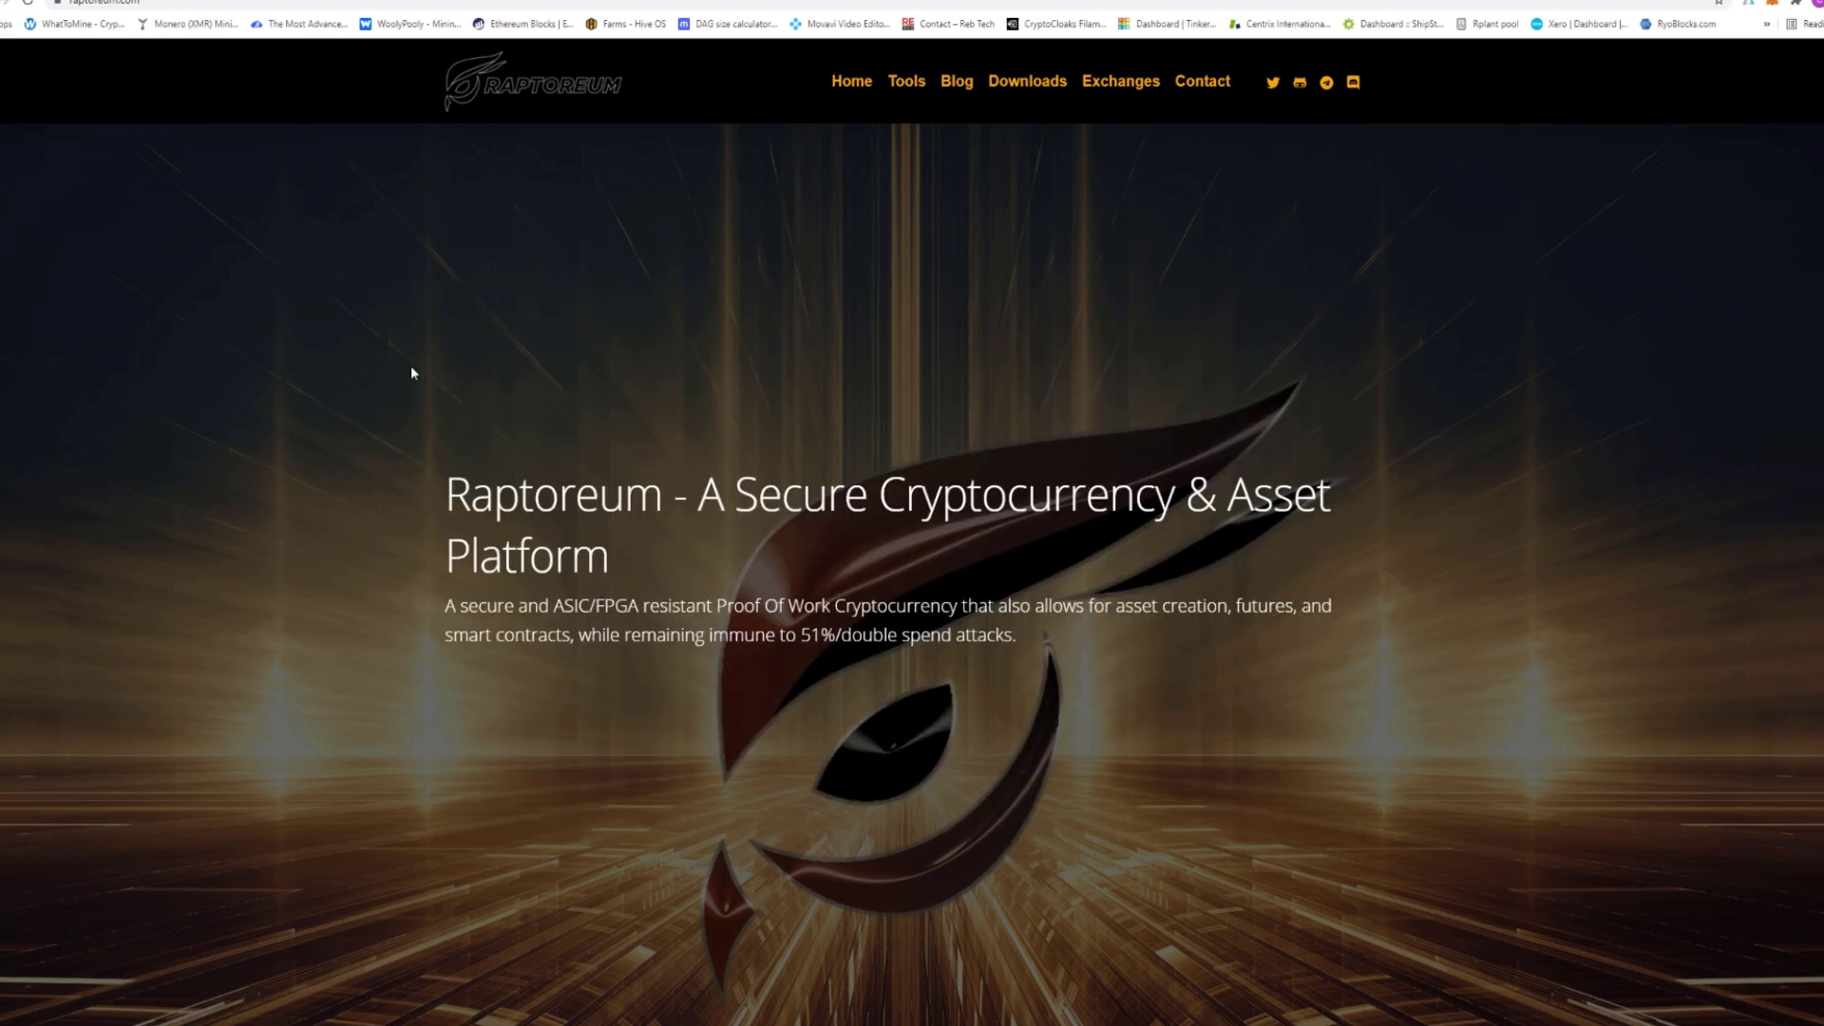
mouse_move(1021, 95)
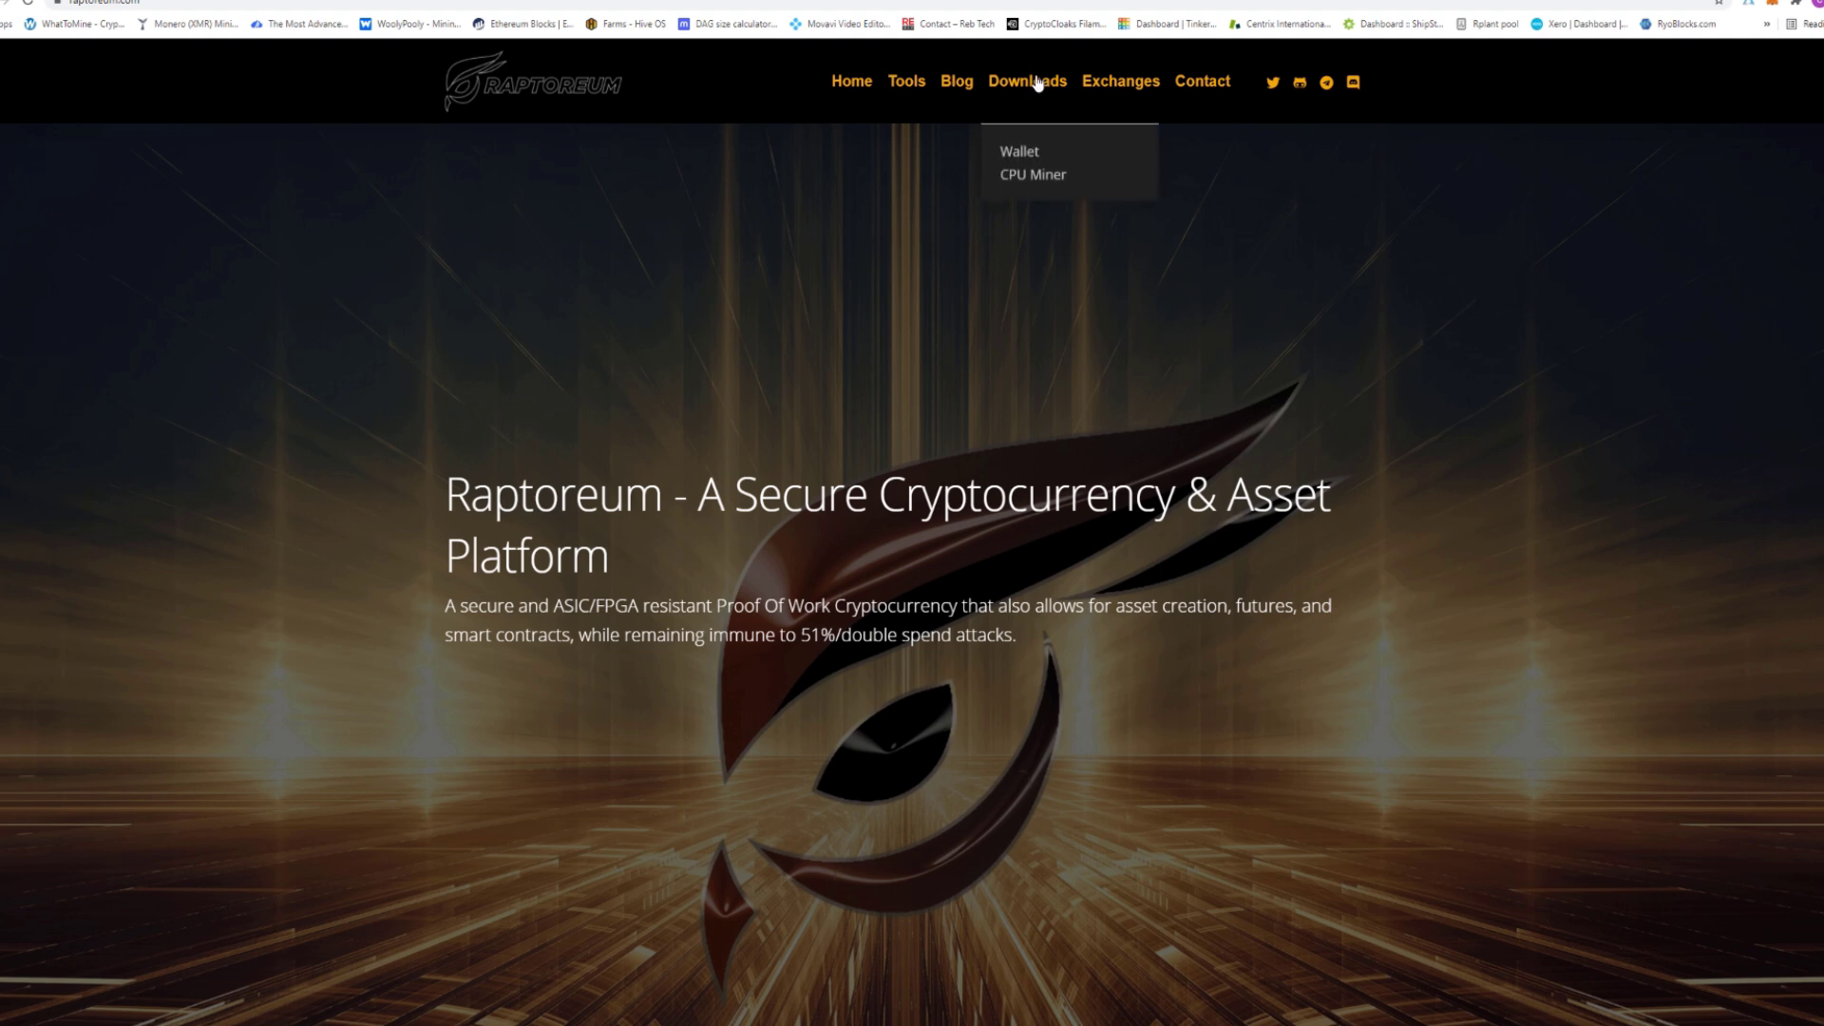
Step: Open the CPU Miner releases page and scroll down to the 1.1.9 assets
click(1021, 176)
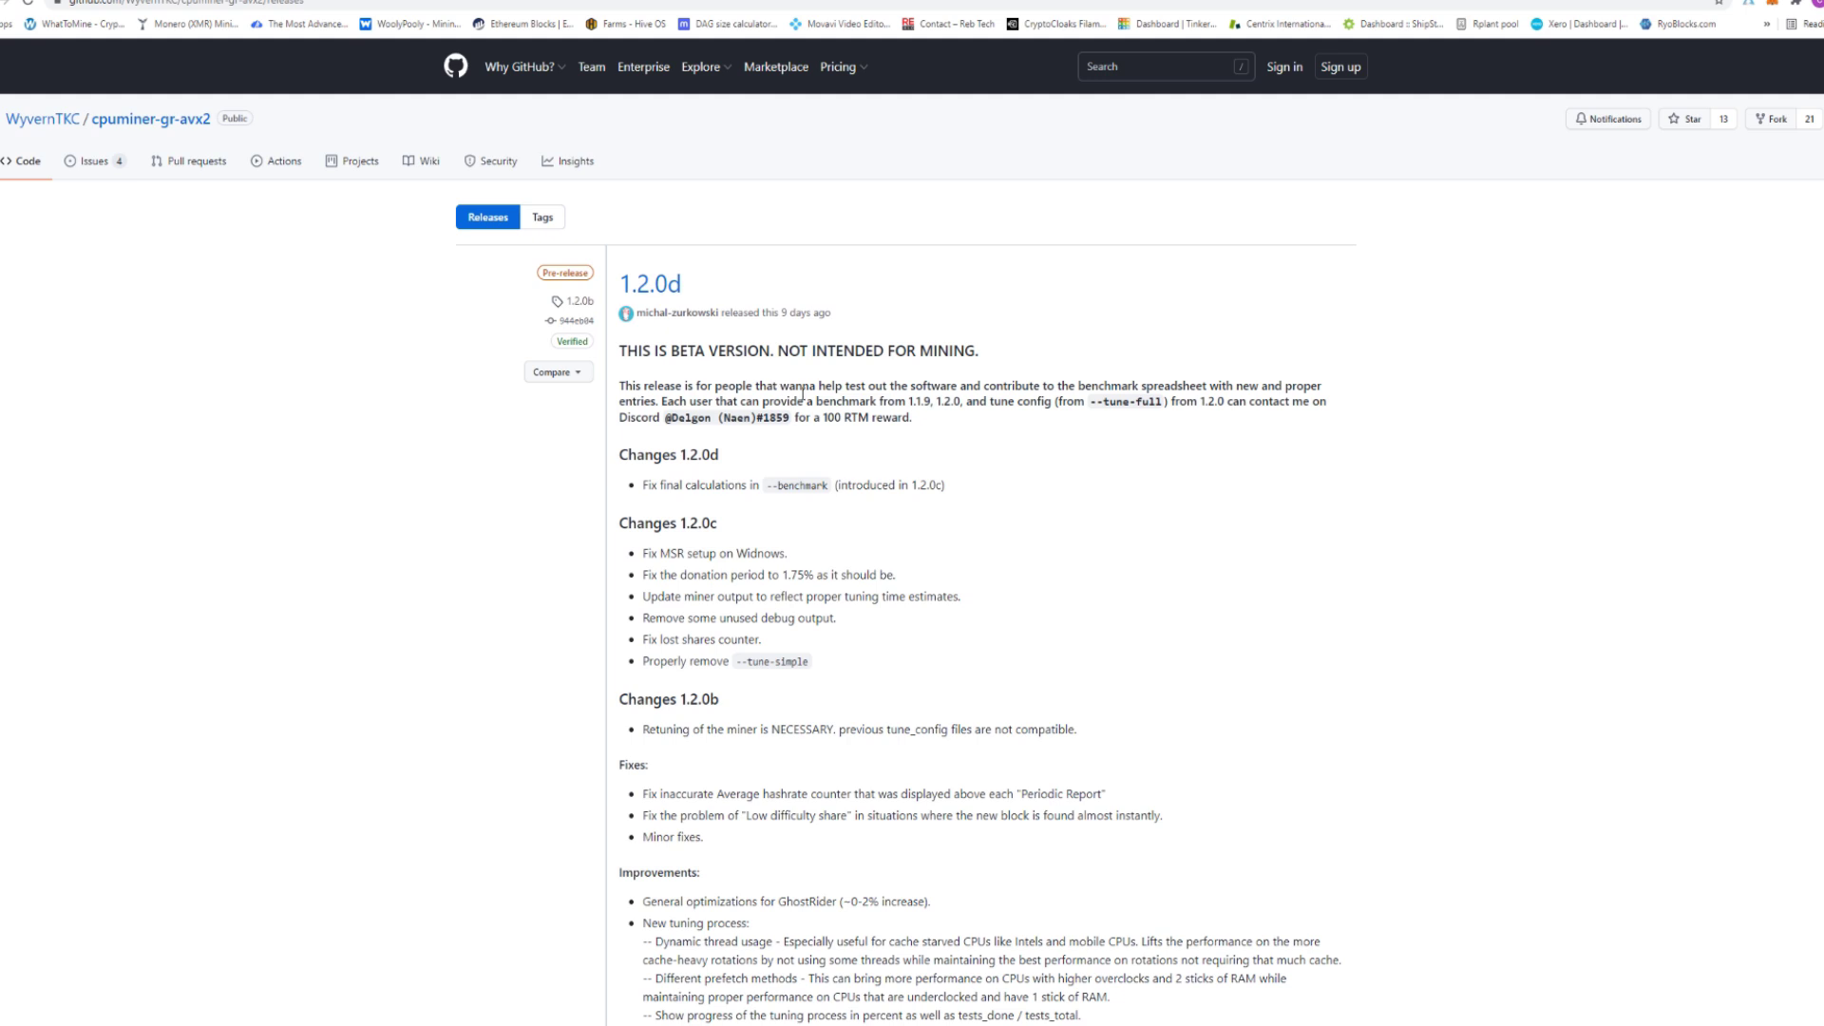
scroll(801, 393, down, 1)
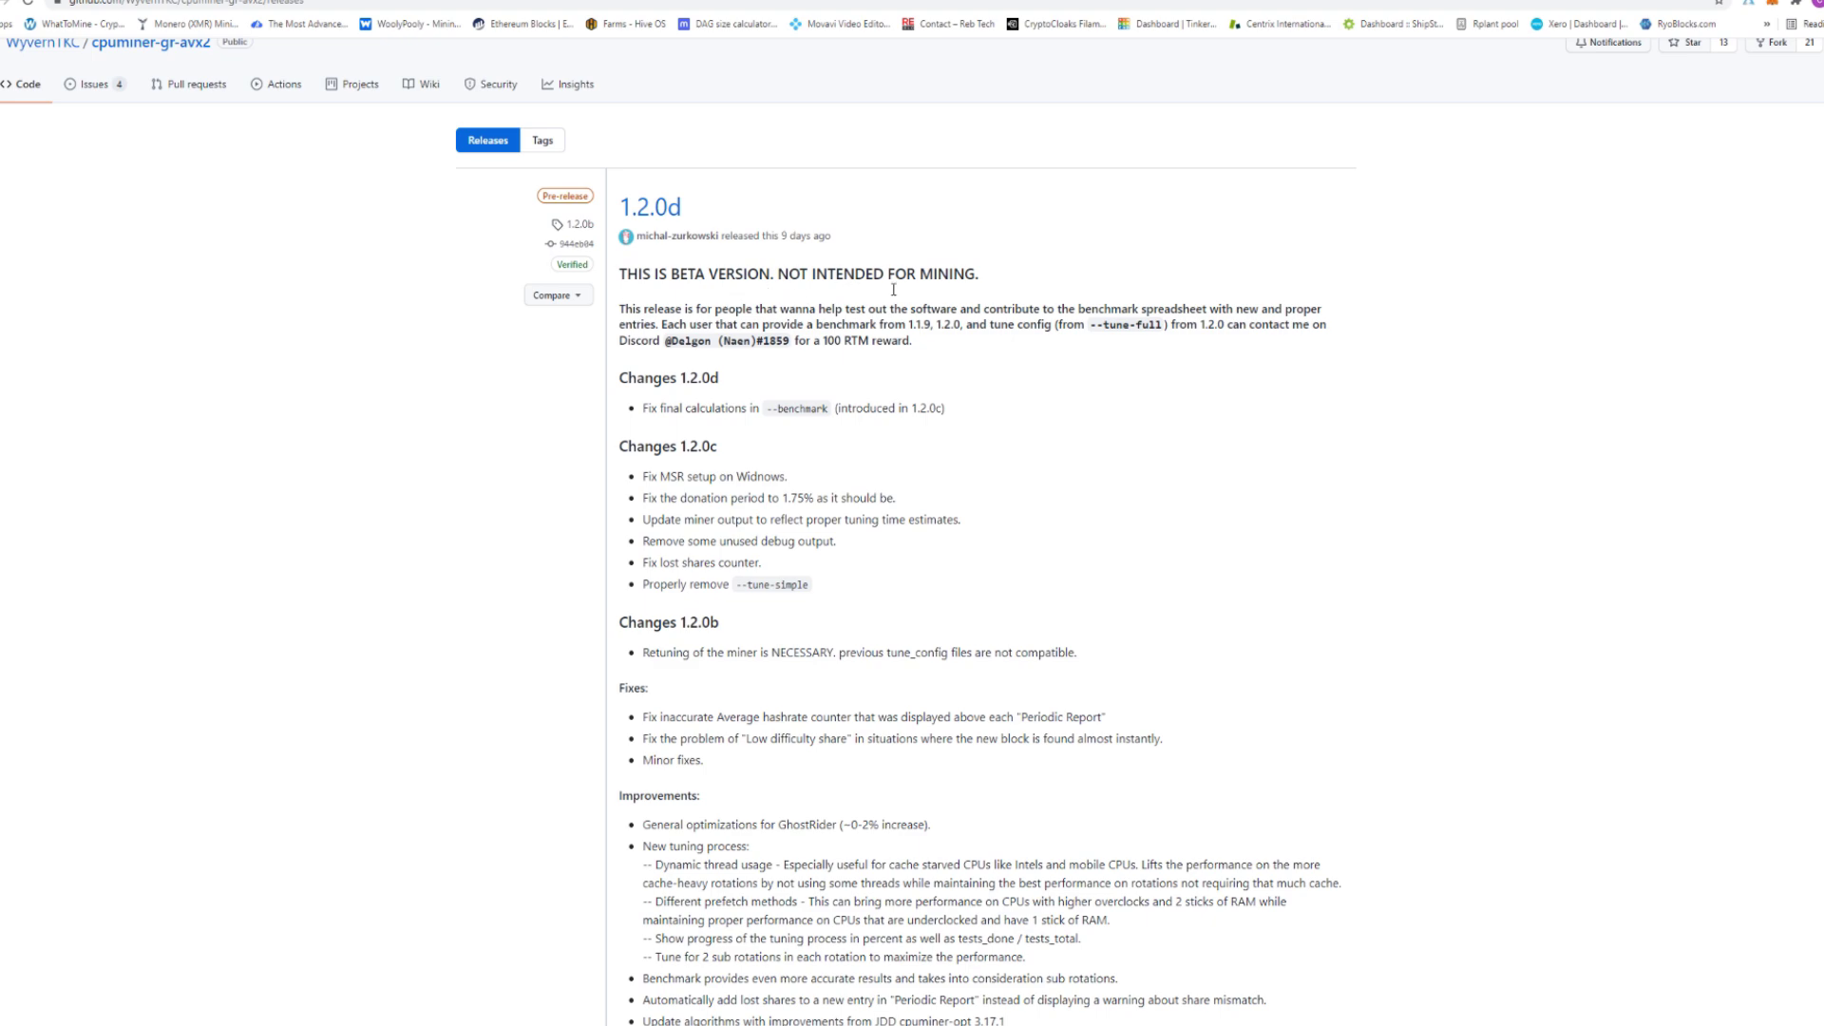
scroll(773, 456, down, 6)
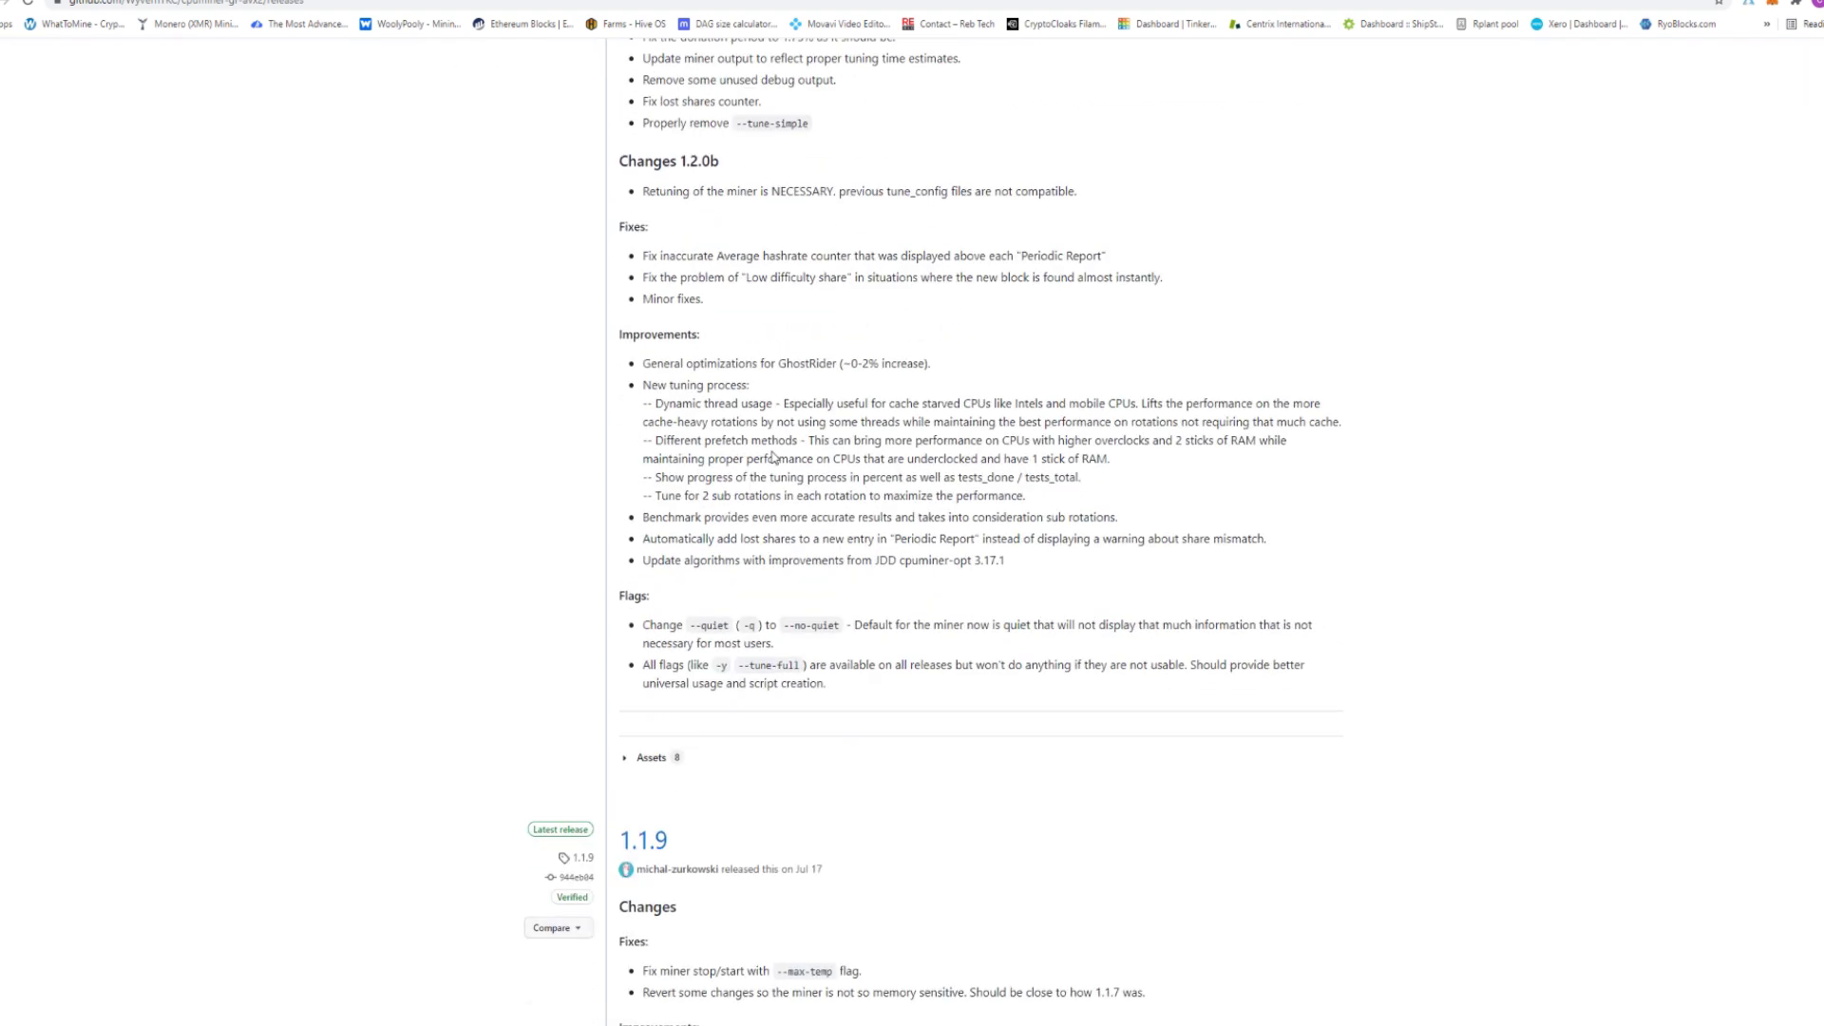
scroll(772, 456, down, 2)
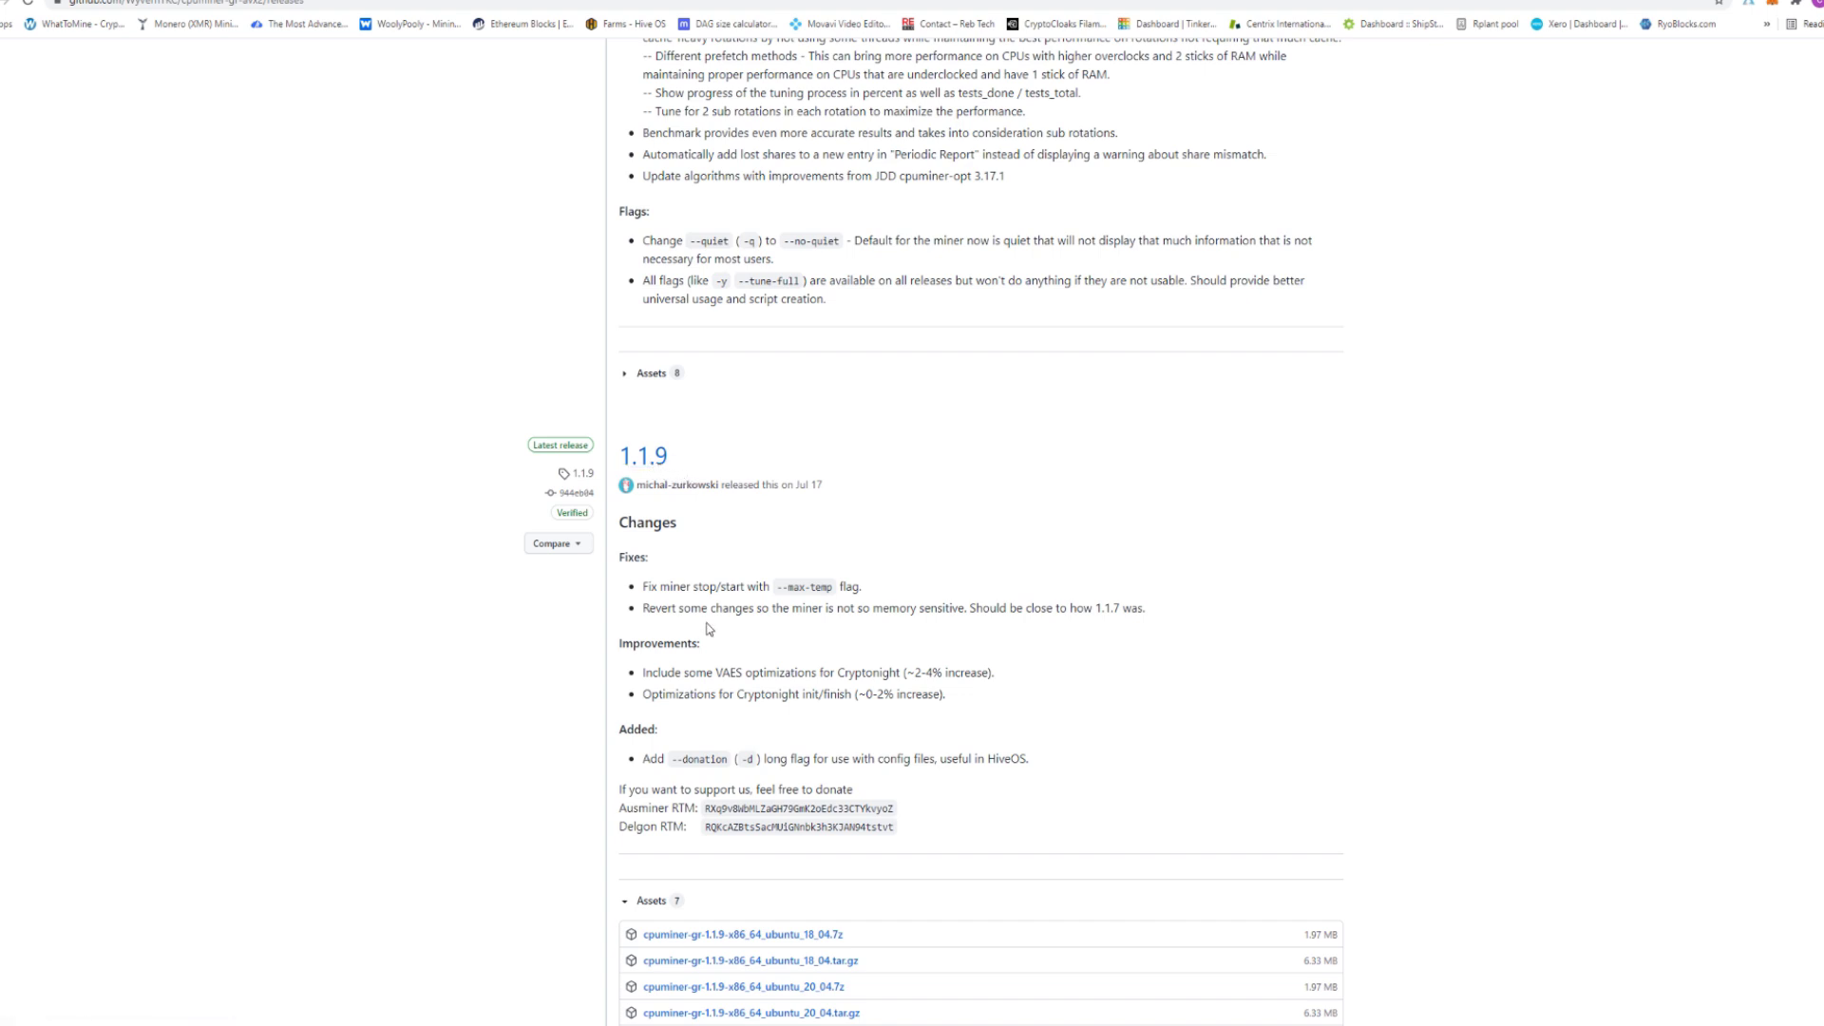
scroll(722, 622, down, 2)
scroll(733, 613, down, 2)
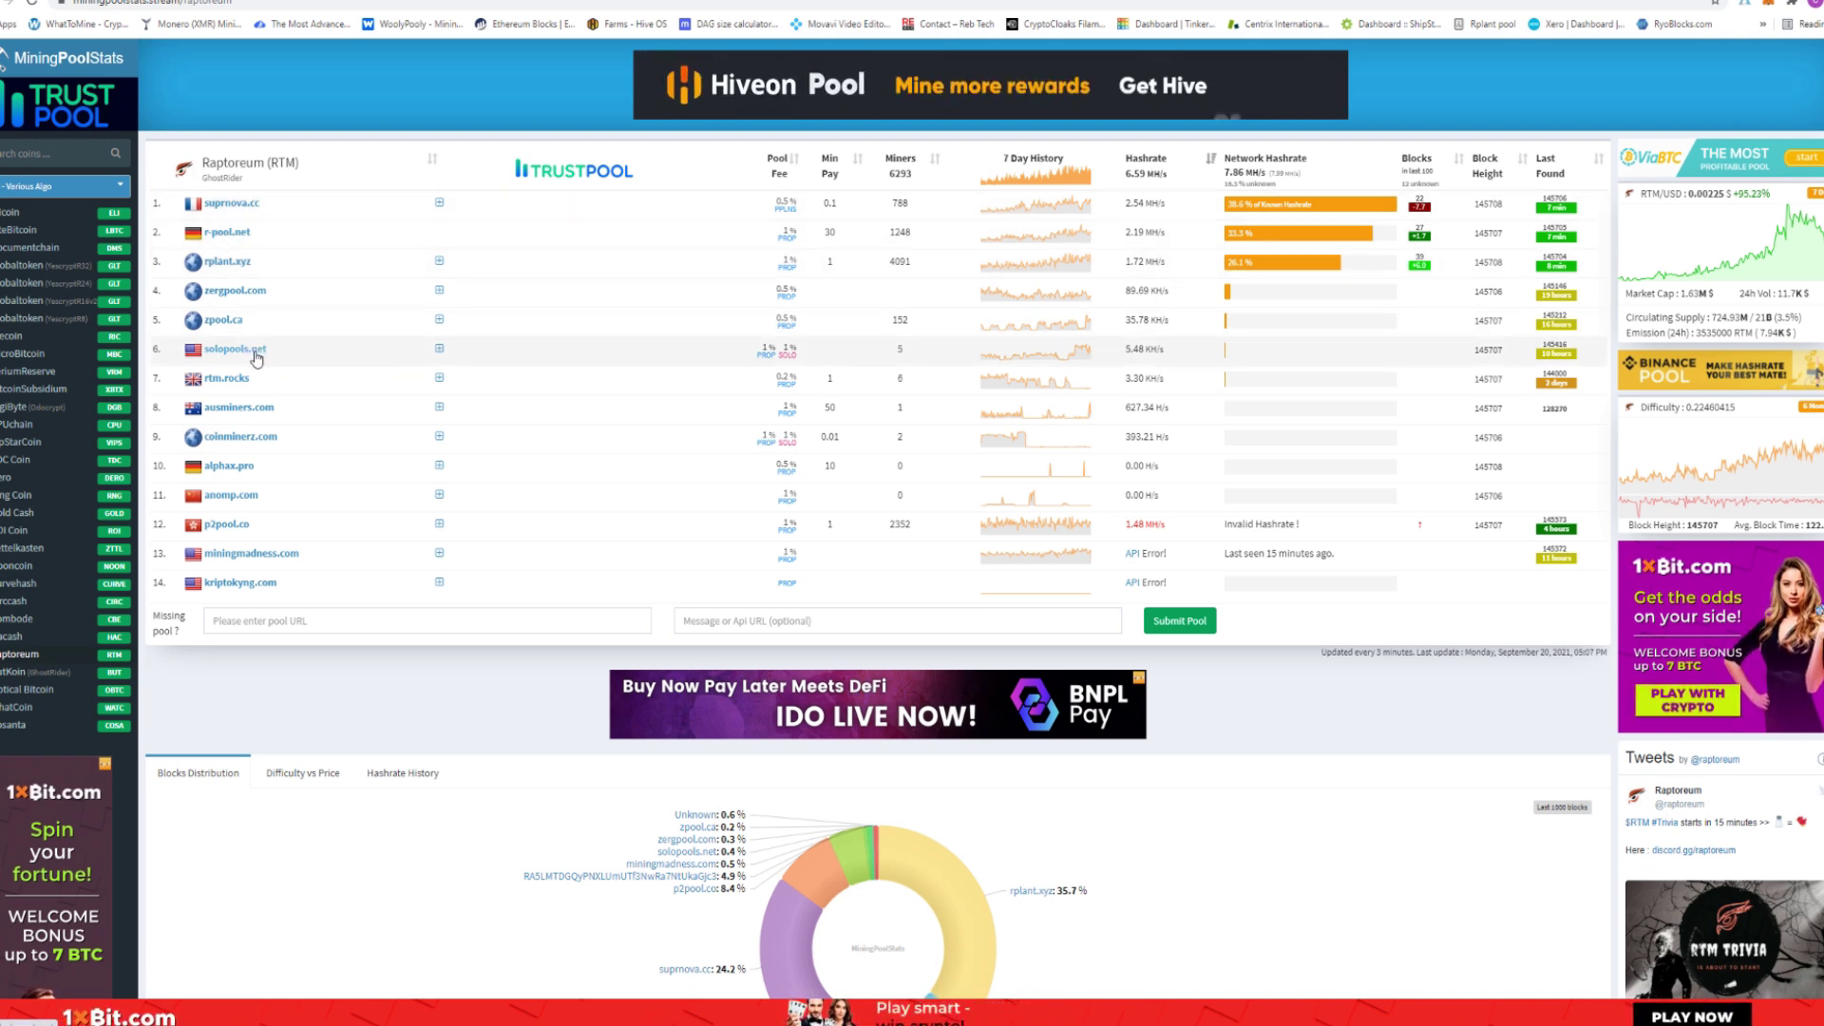
Step: Open the rplant.xyz pool from the Raptoreum pool list
click(228, 262)
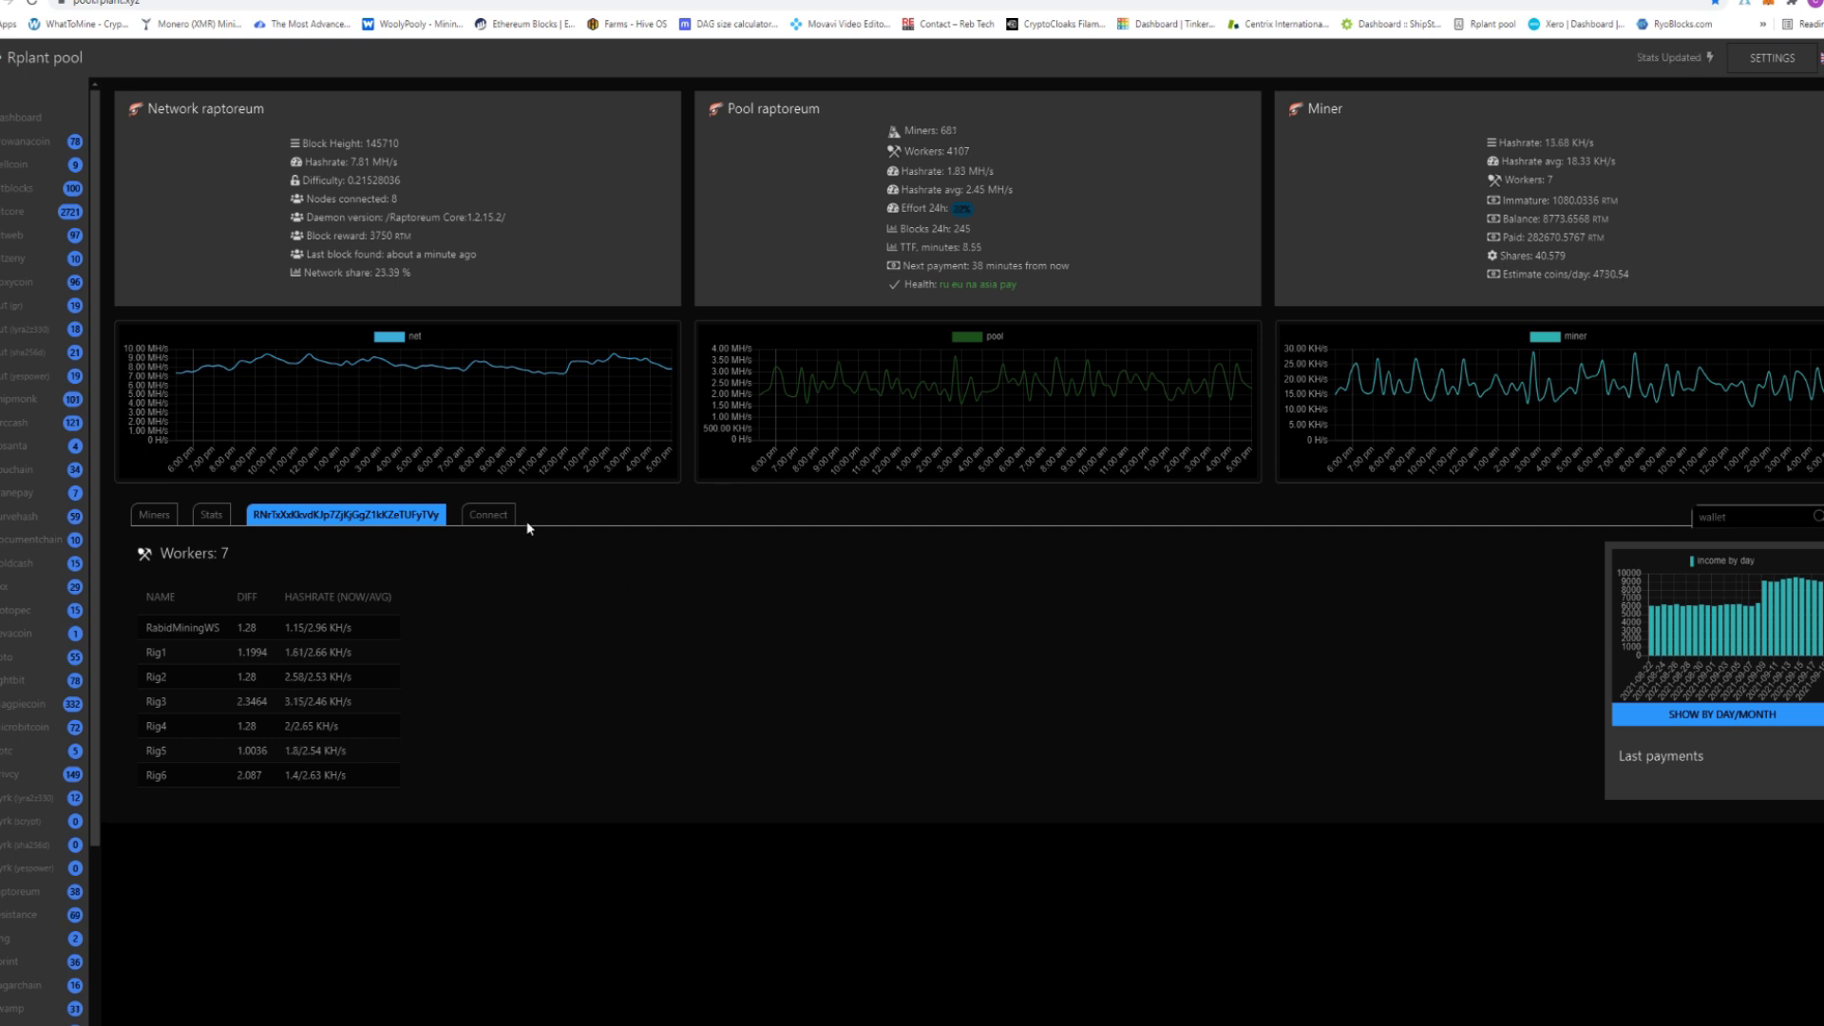
Step: Show the pool's Connect details, then check the workers on the wallet tab
click(501, 515)
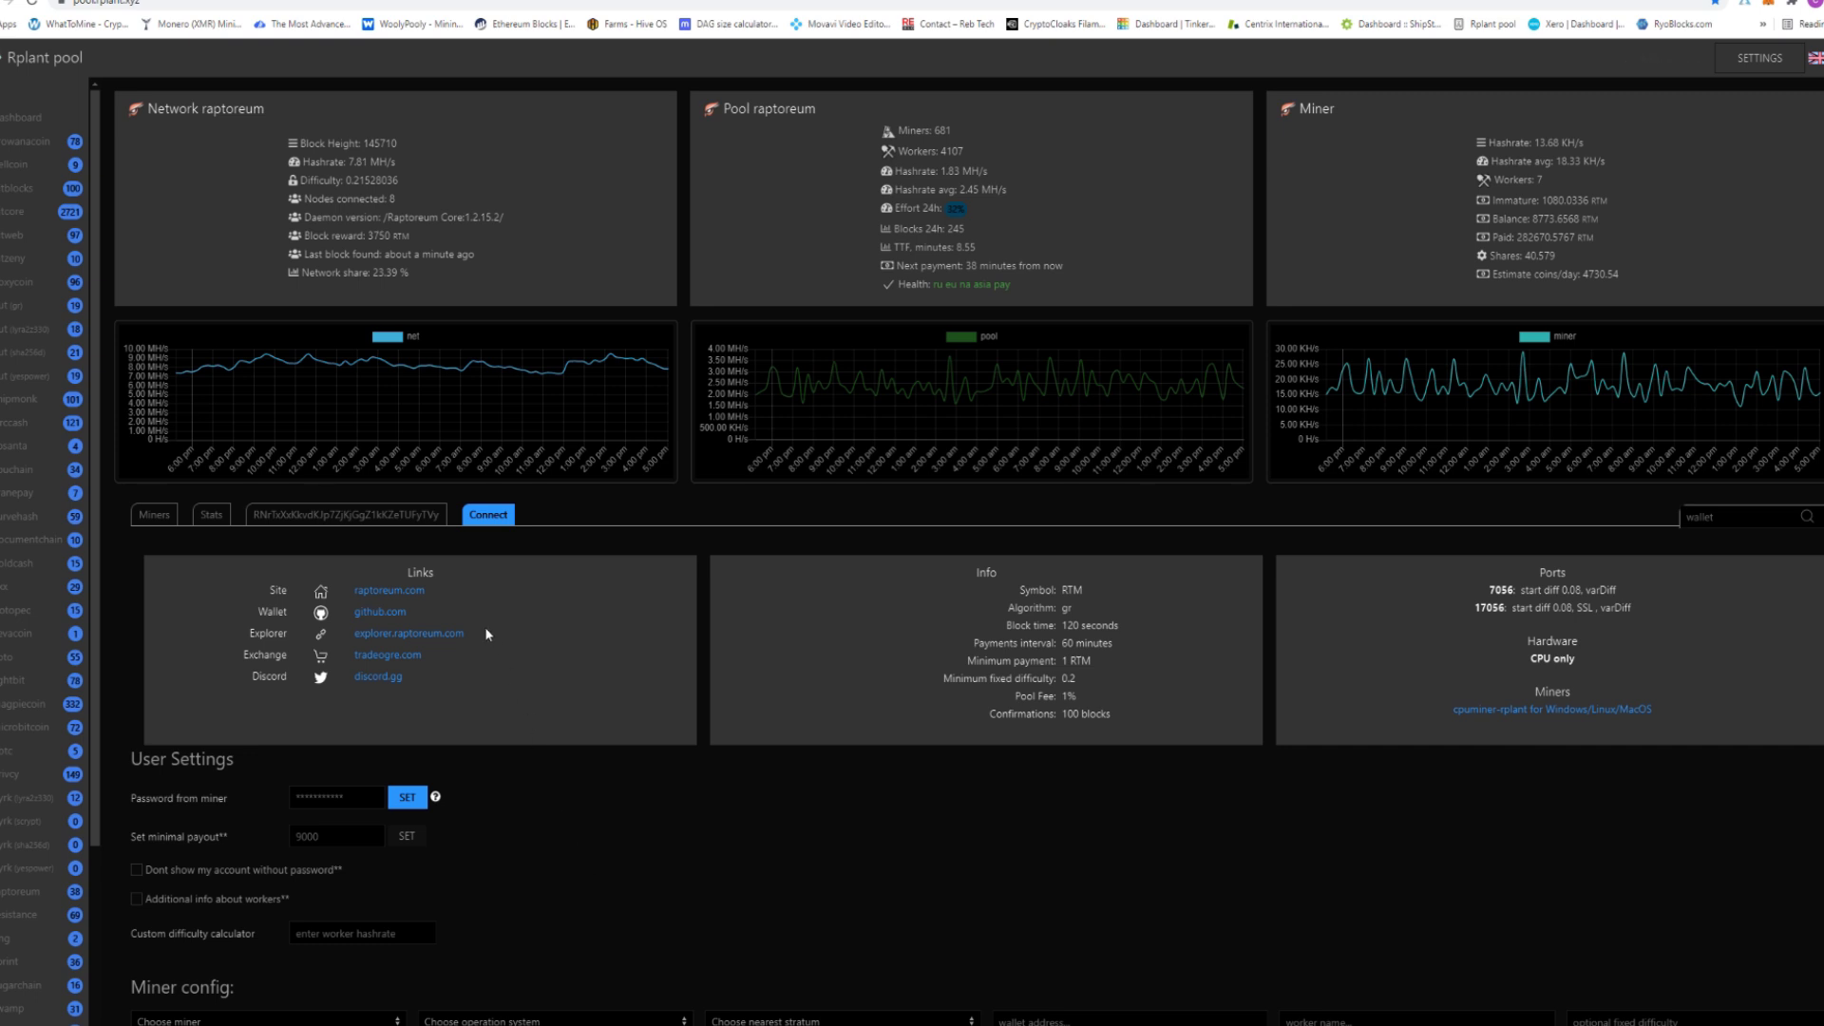
click(418, 519)
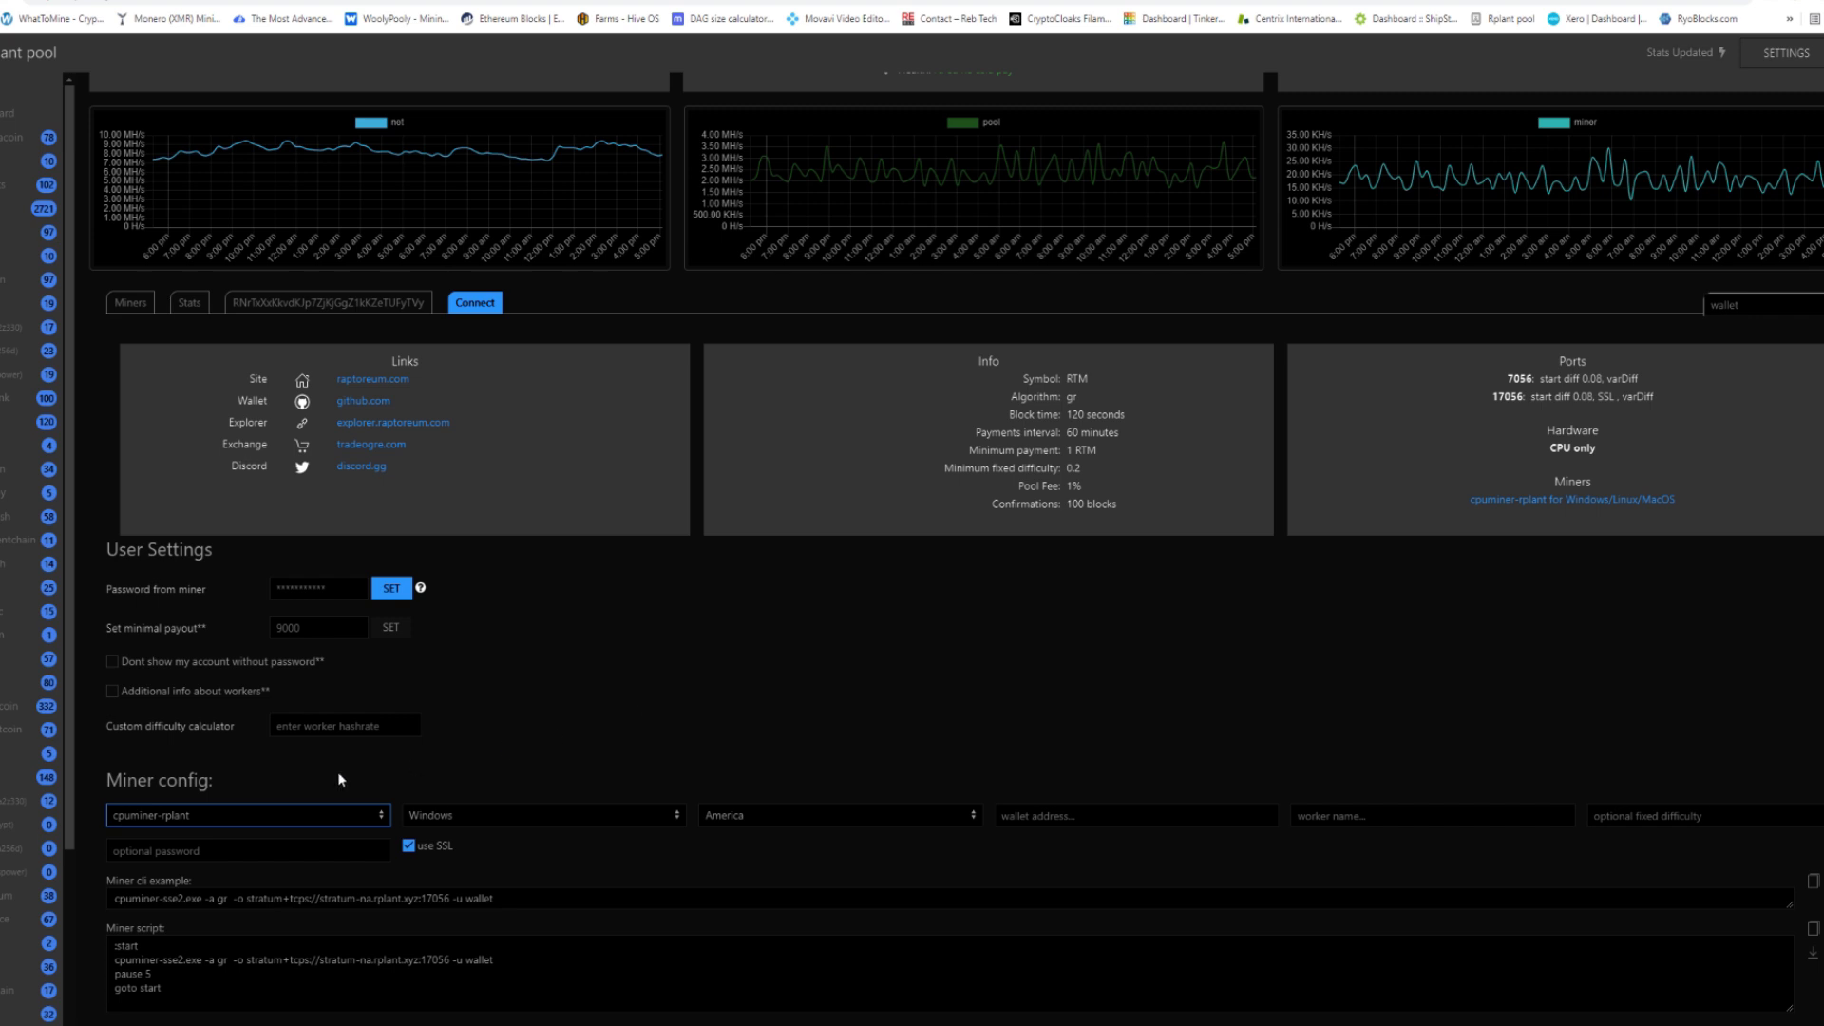
Step: Set Miner config to cpuminer-rplant, Windows, America, select the stratum URL, and open the miner folder
click(223, 809)
click(217, 835)
click(465, 824)
click(453, 837)
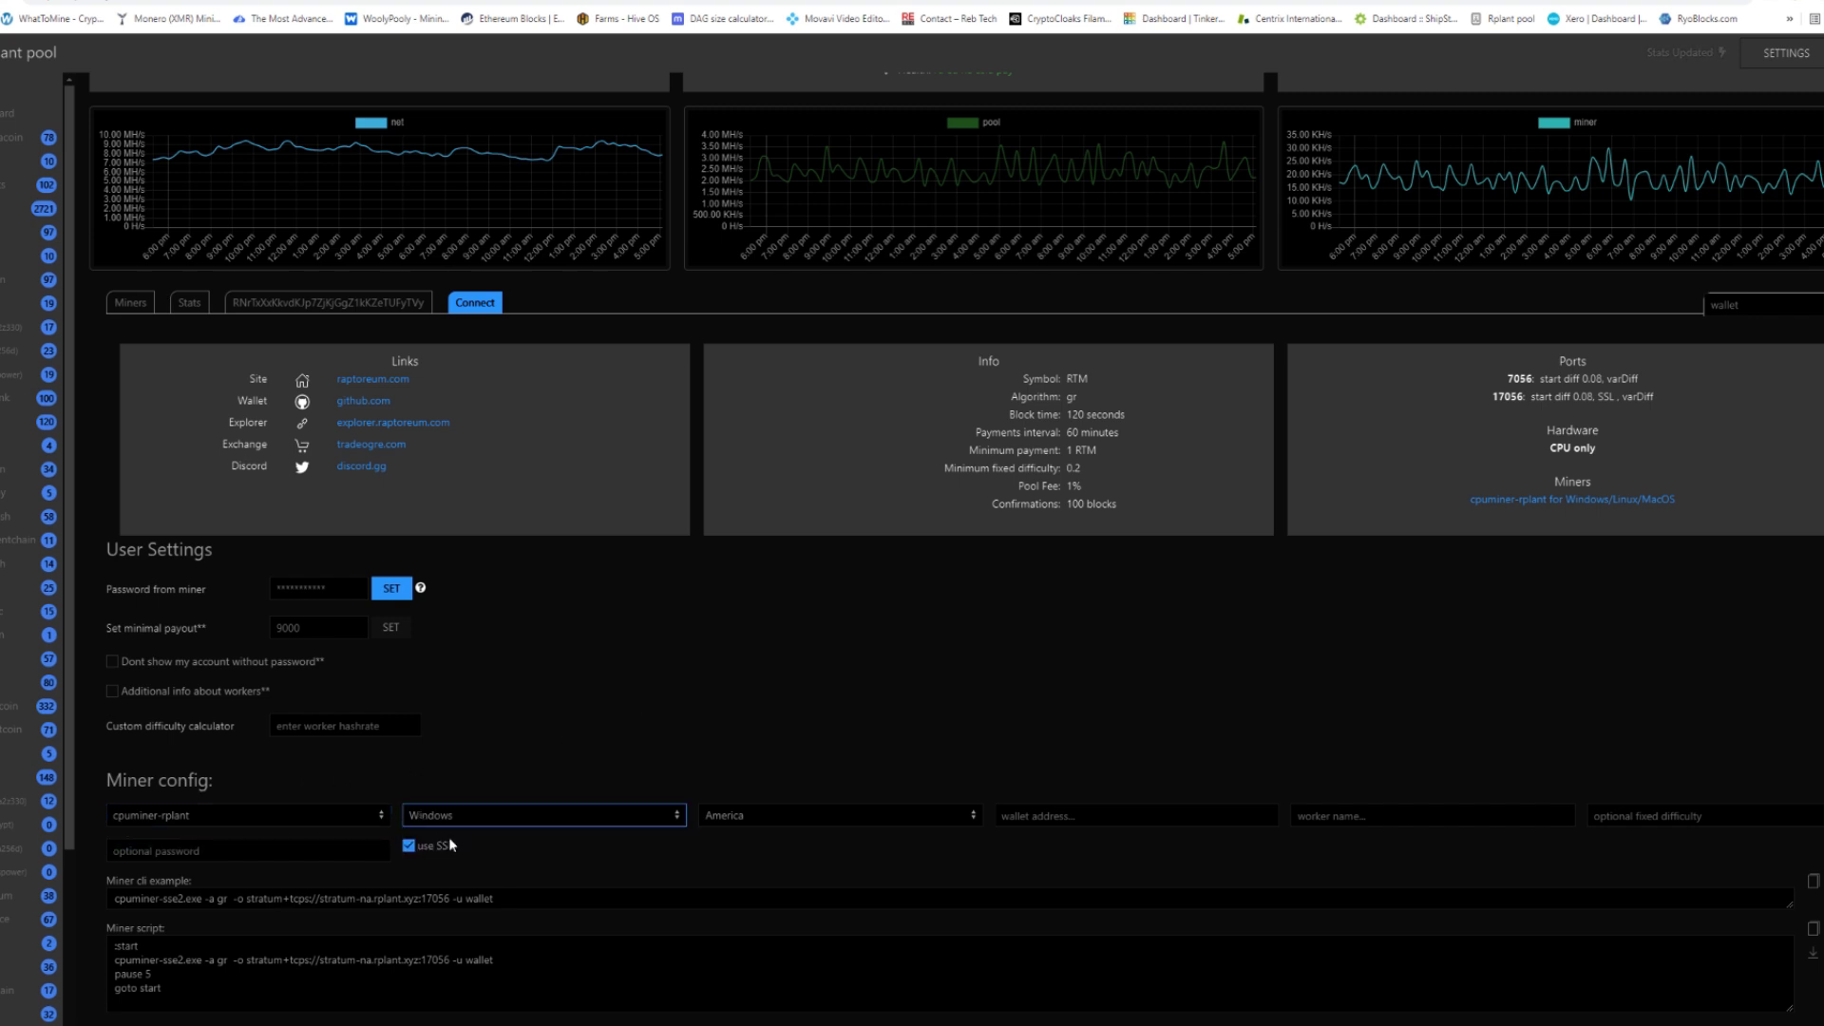
click(807, 824)
click(734, 884)
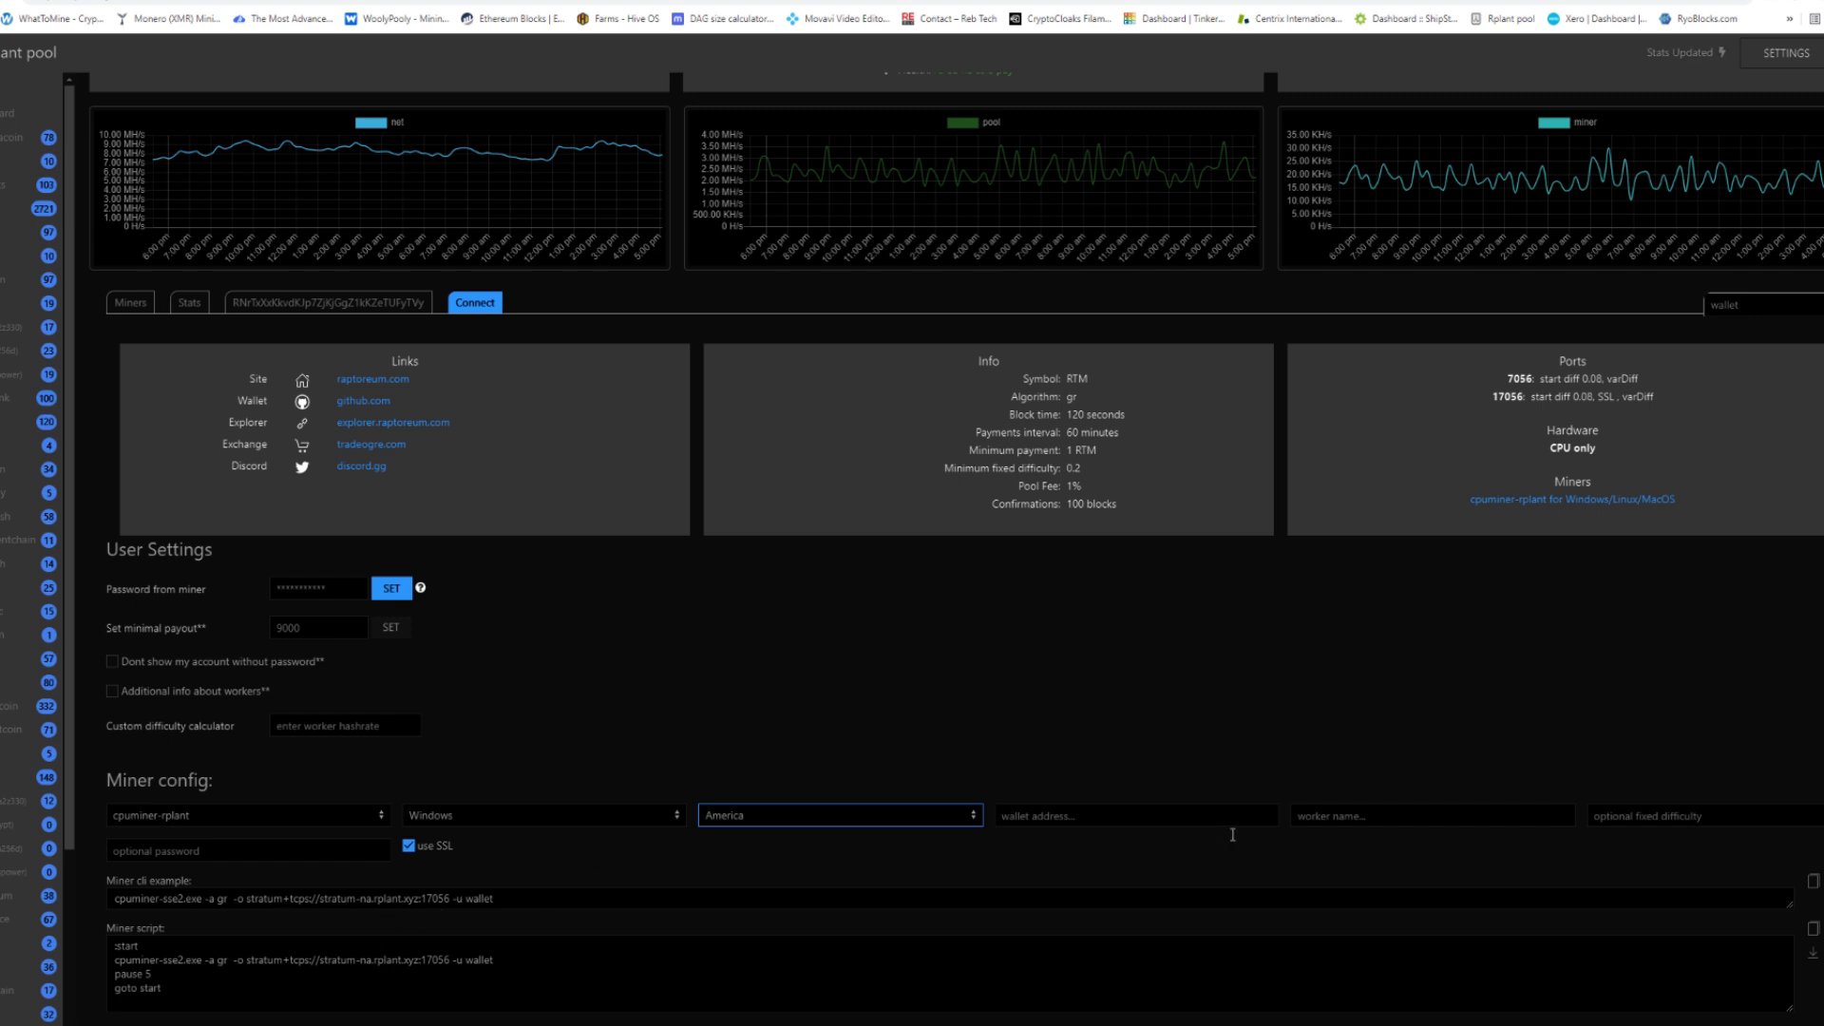
drag(246, 900, 459, 905)
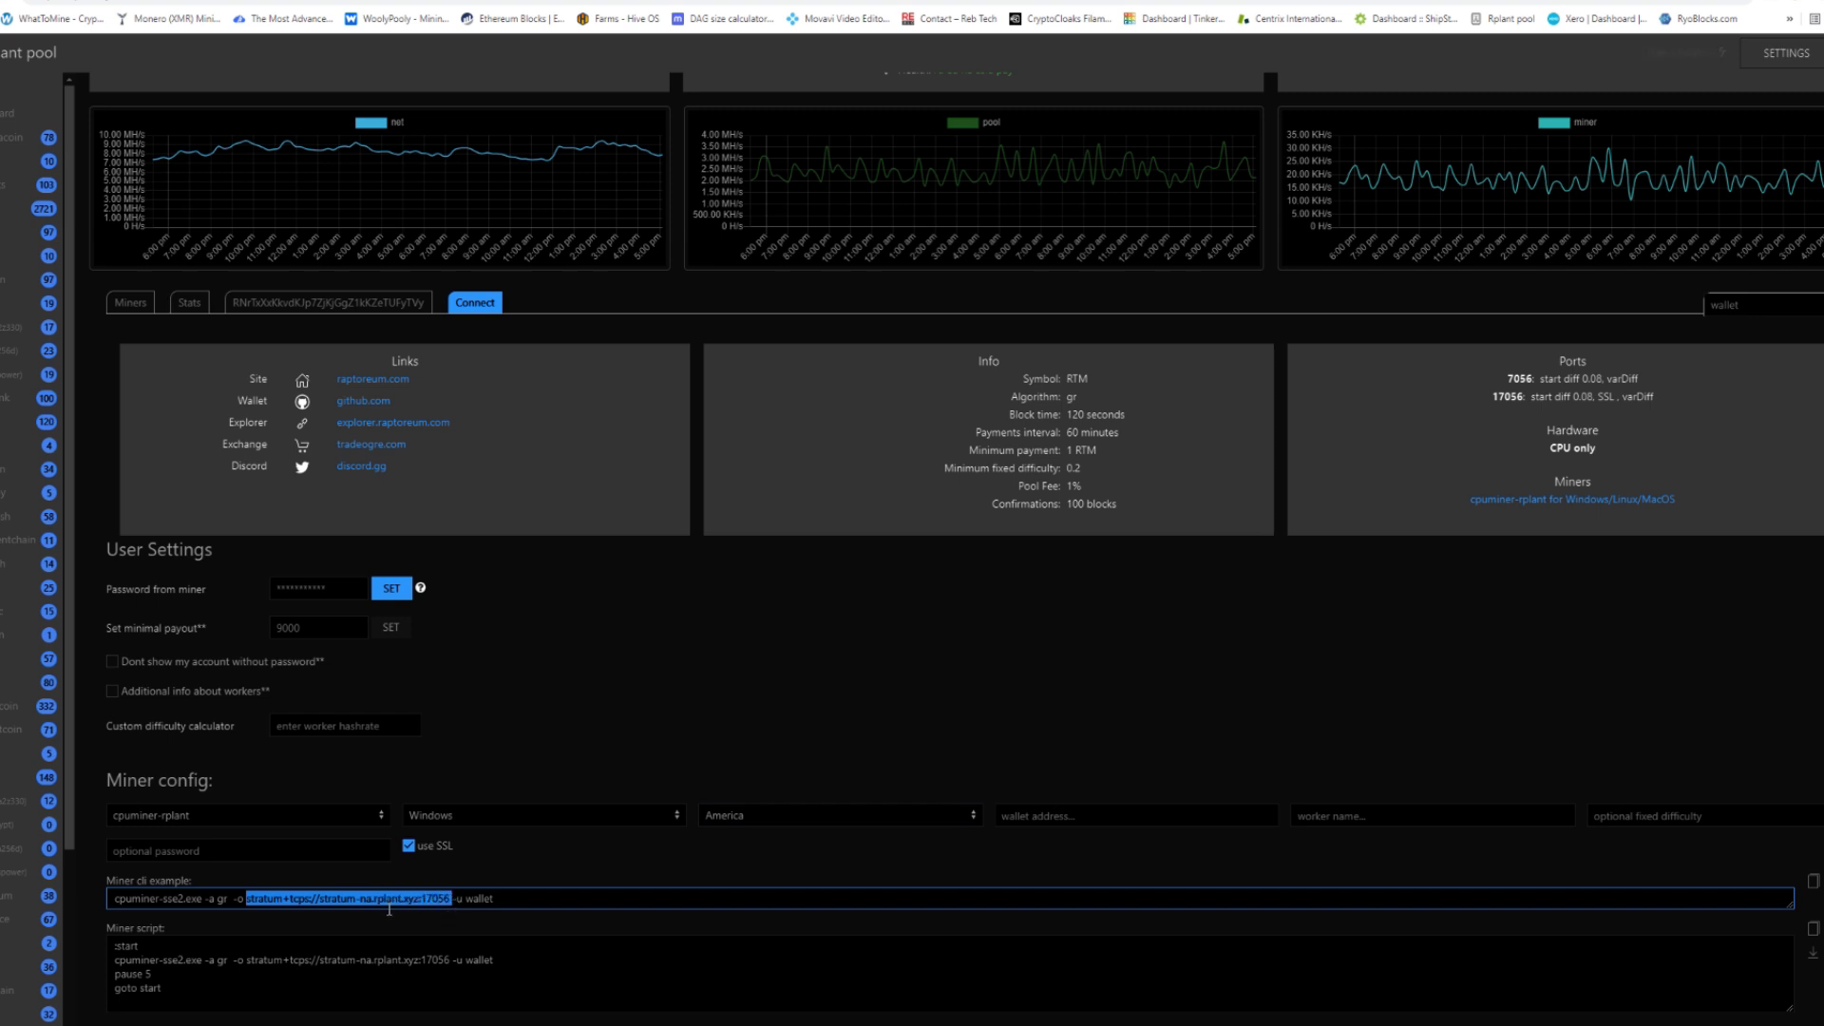
click(345, 1024)
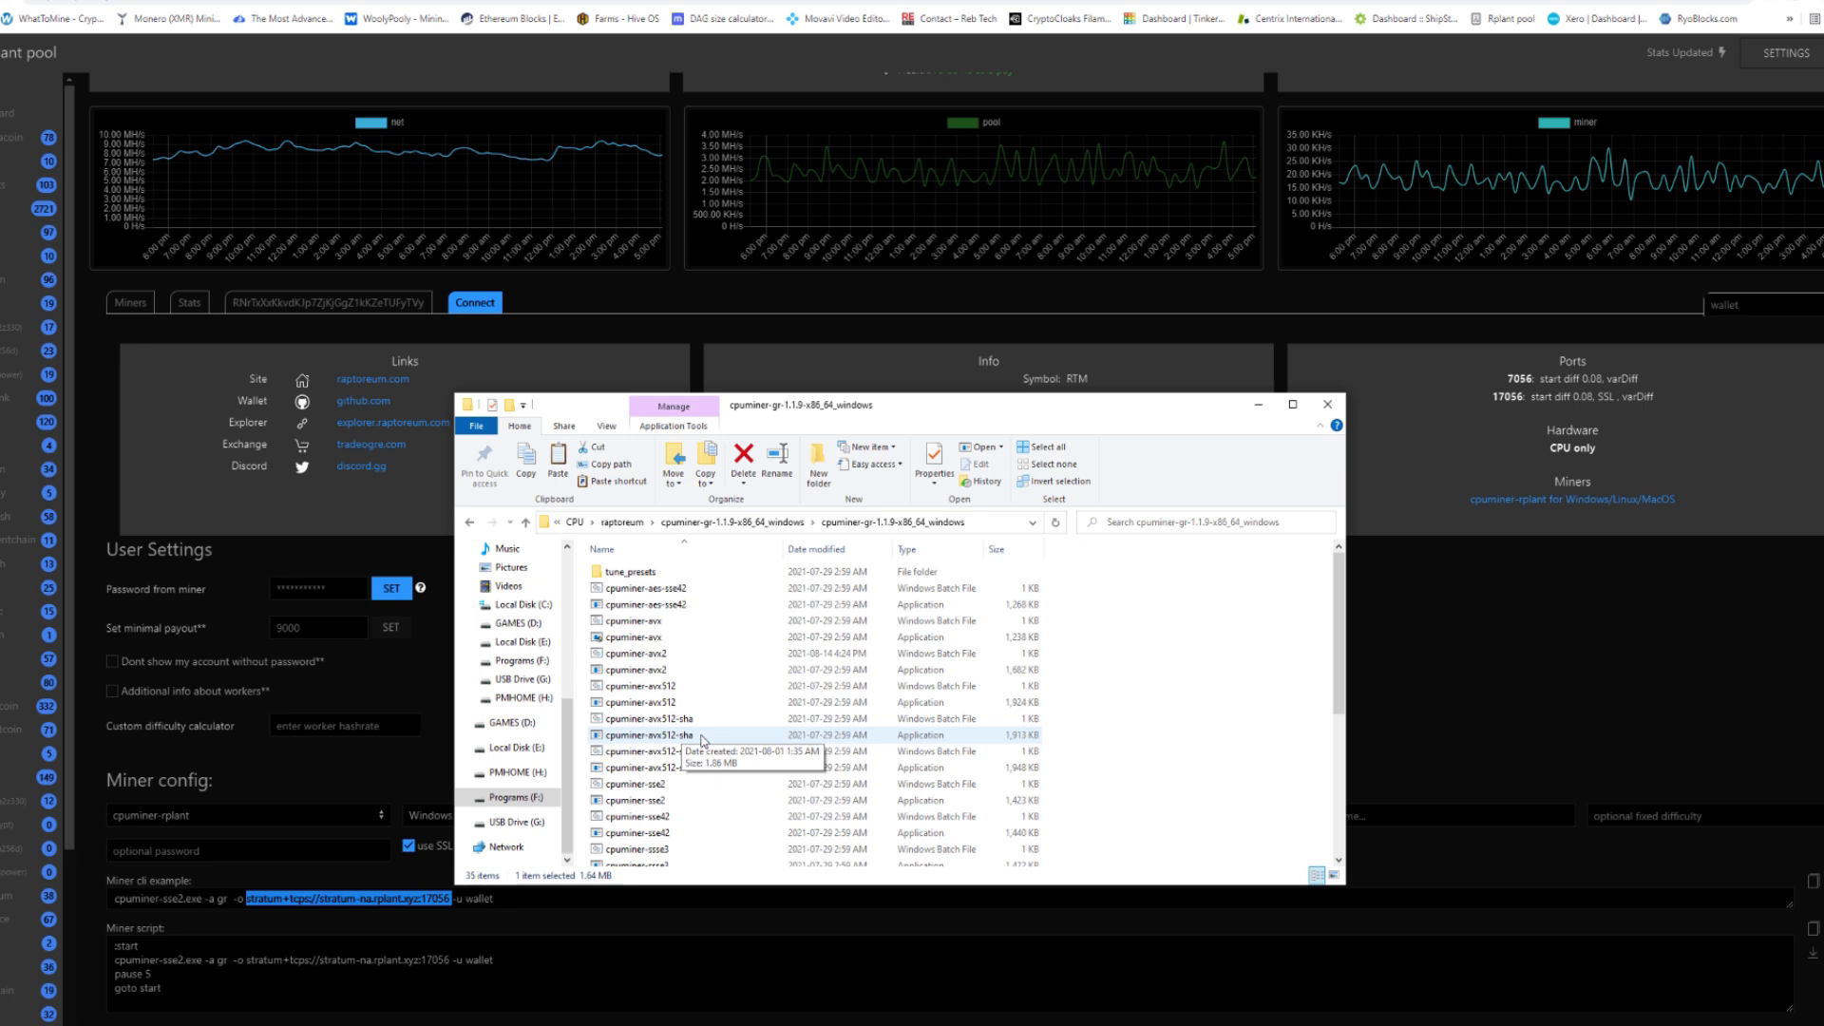
Step: Set cpuminer-zen3.exe to always run as administrator in its Compatibility properties
scroll(702, 739, down, 2)
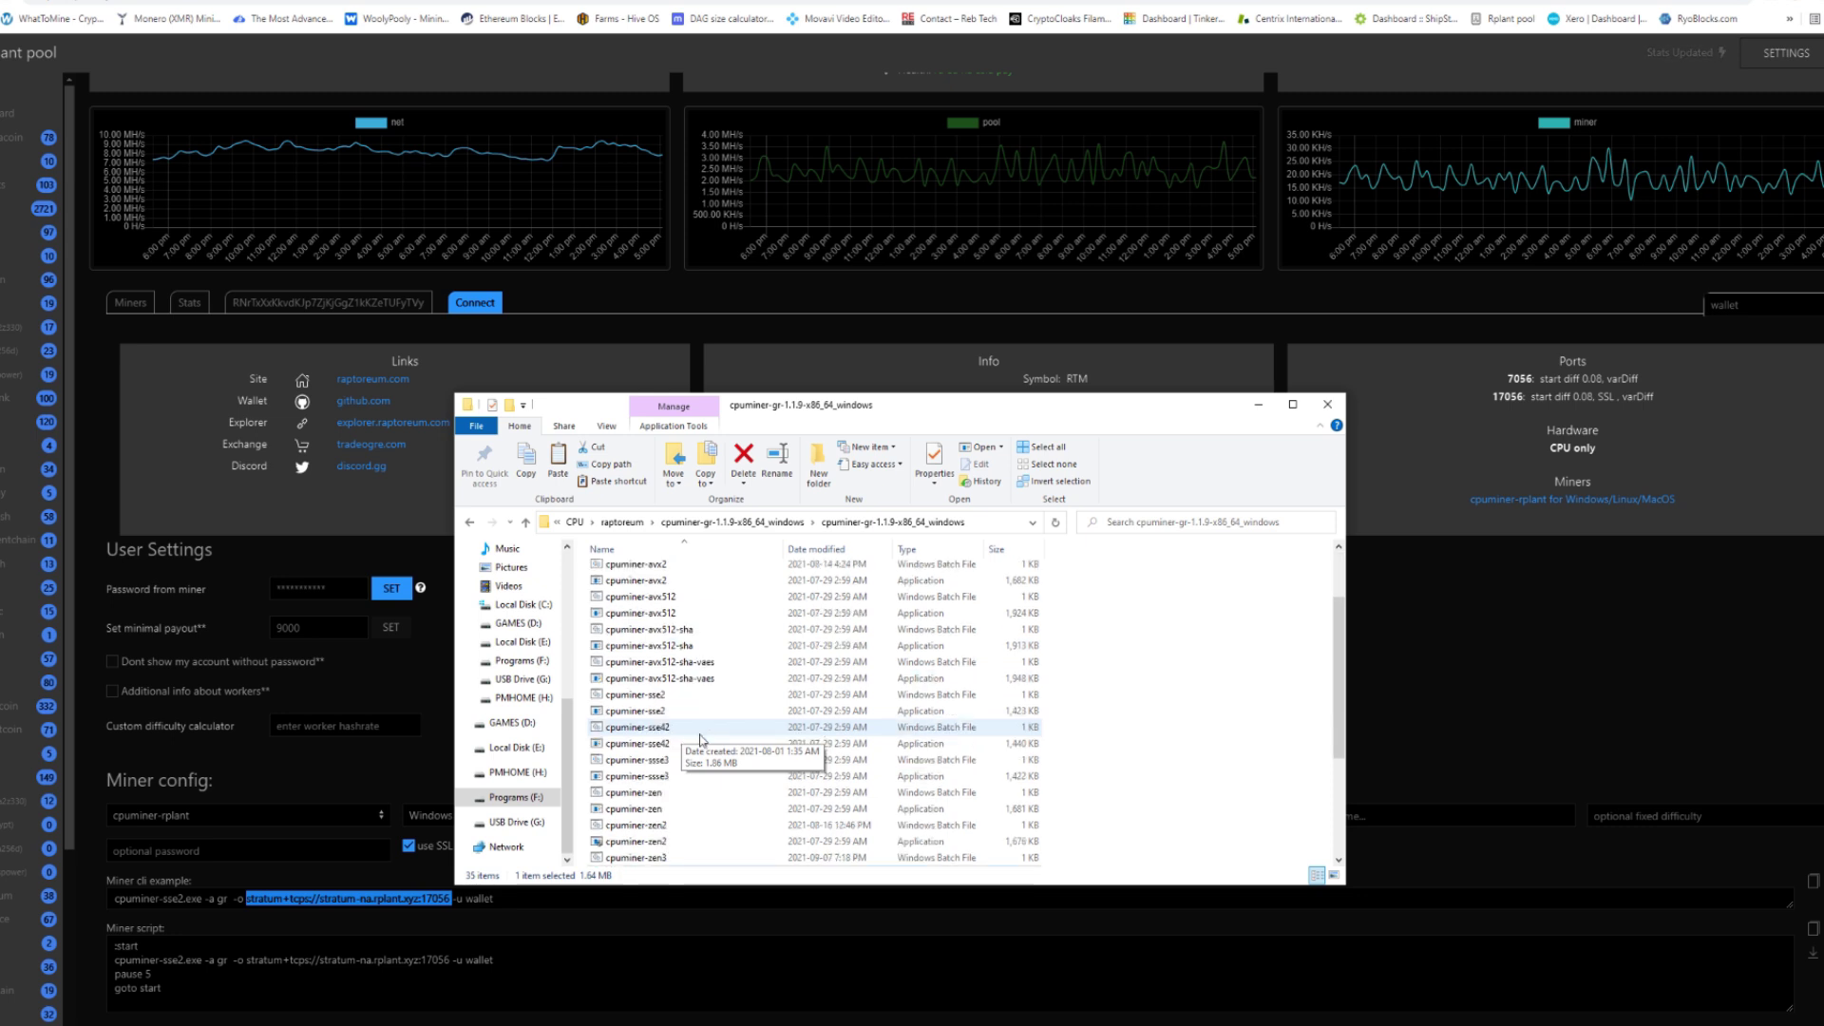
scroll(701, 739, down, 2)
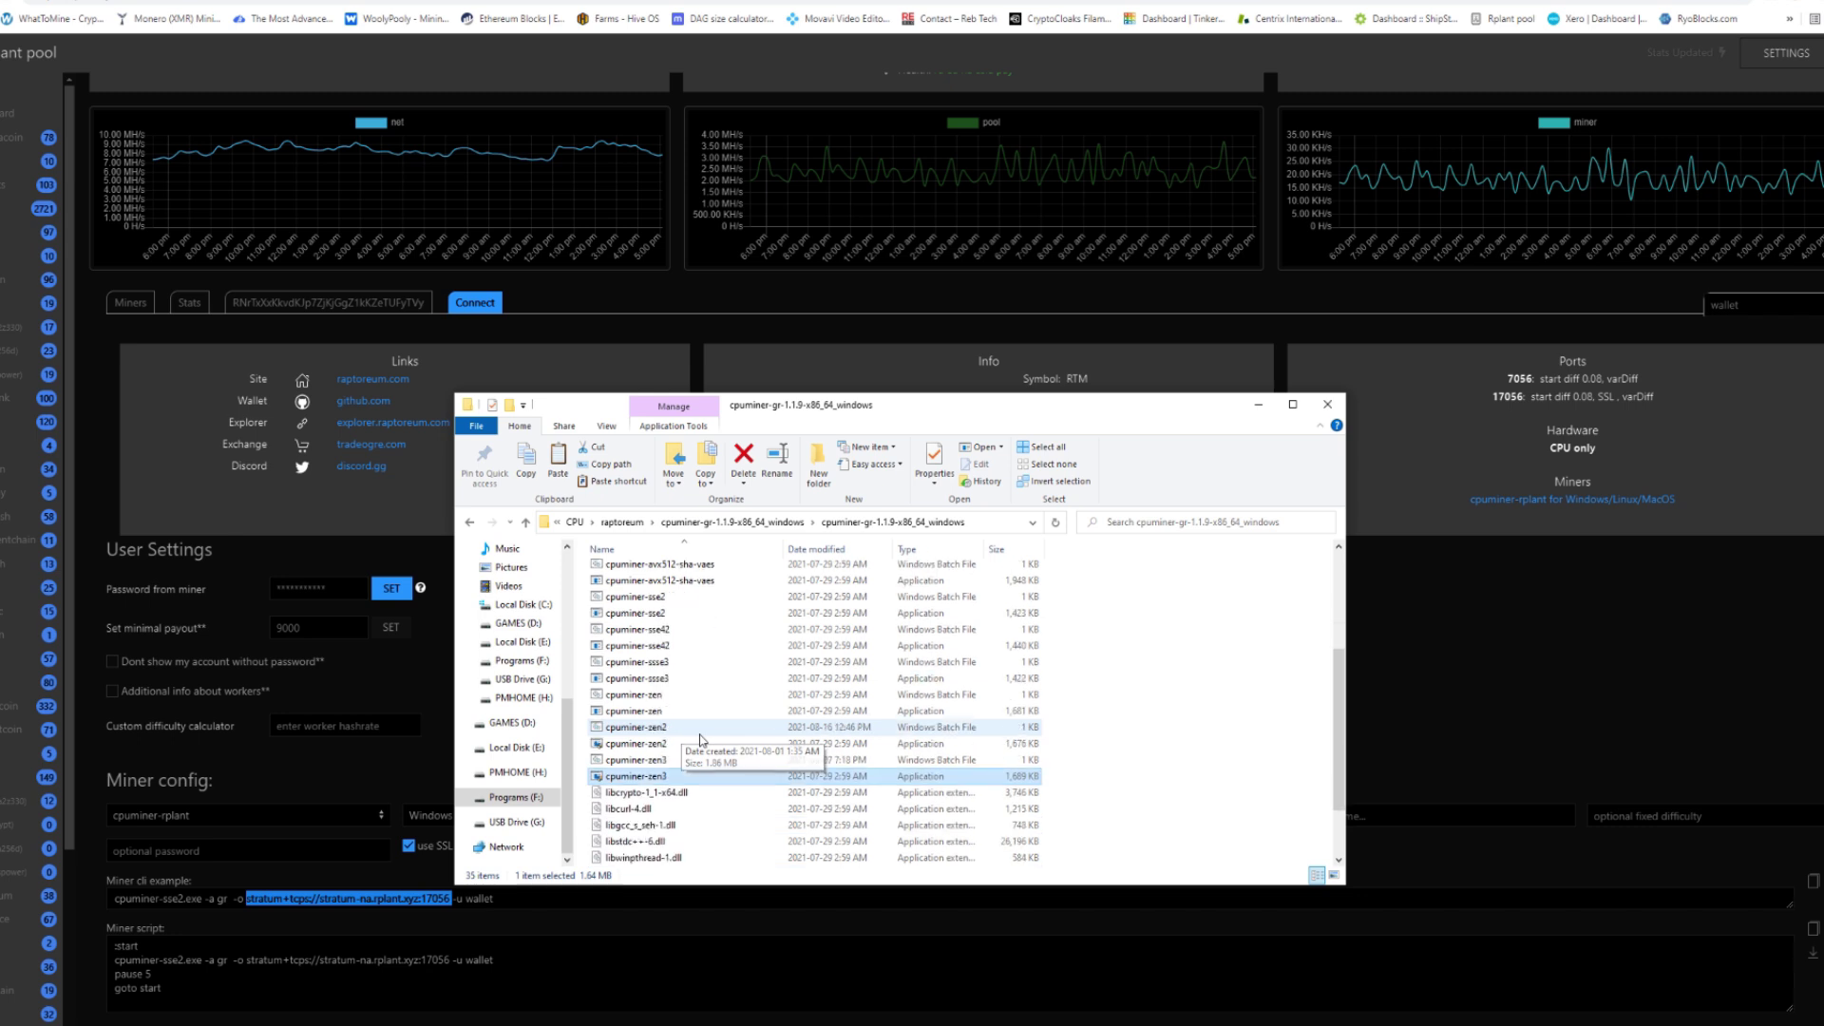
right_click(638, 784)
click(665, 774)
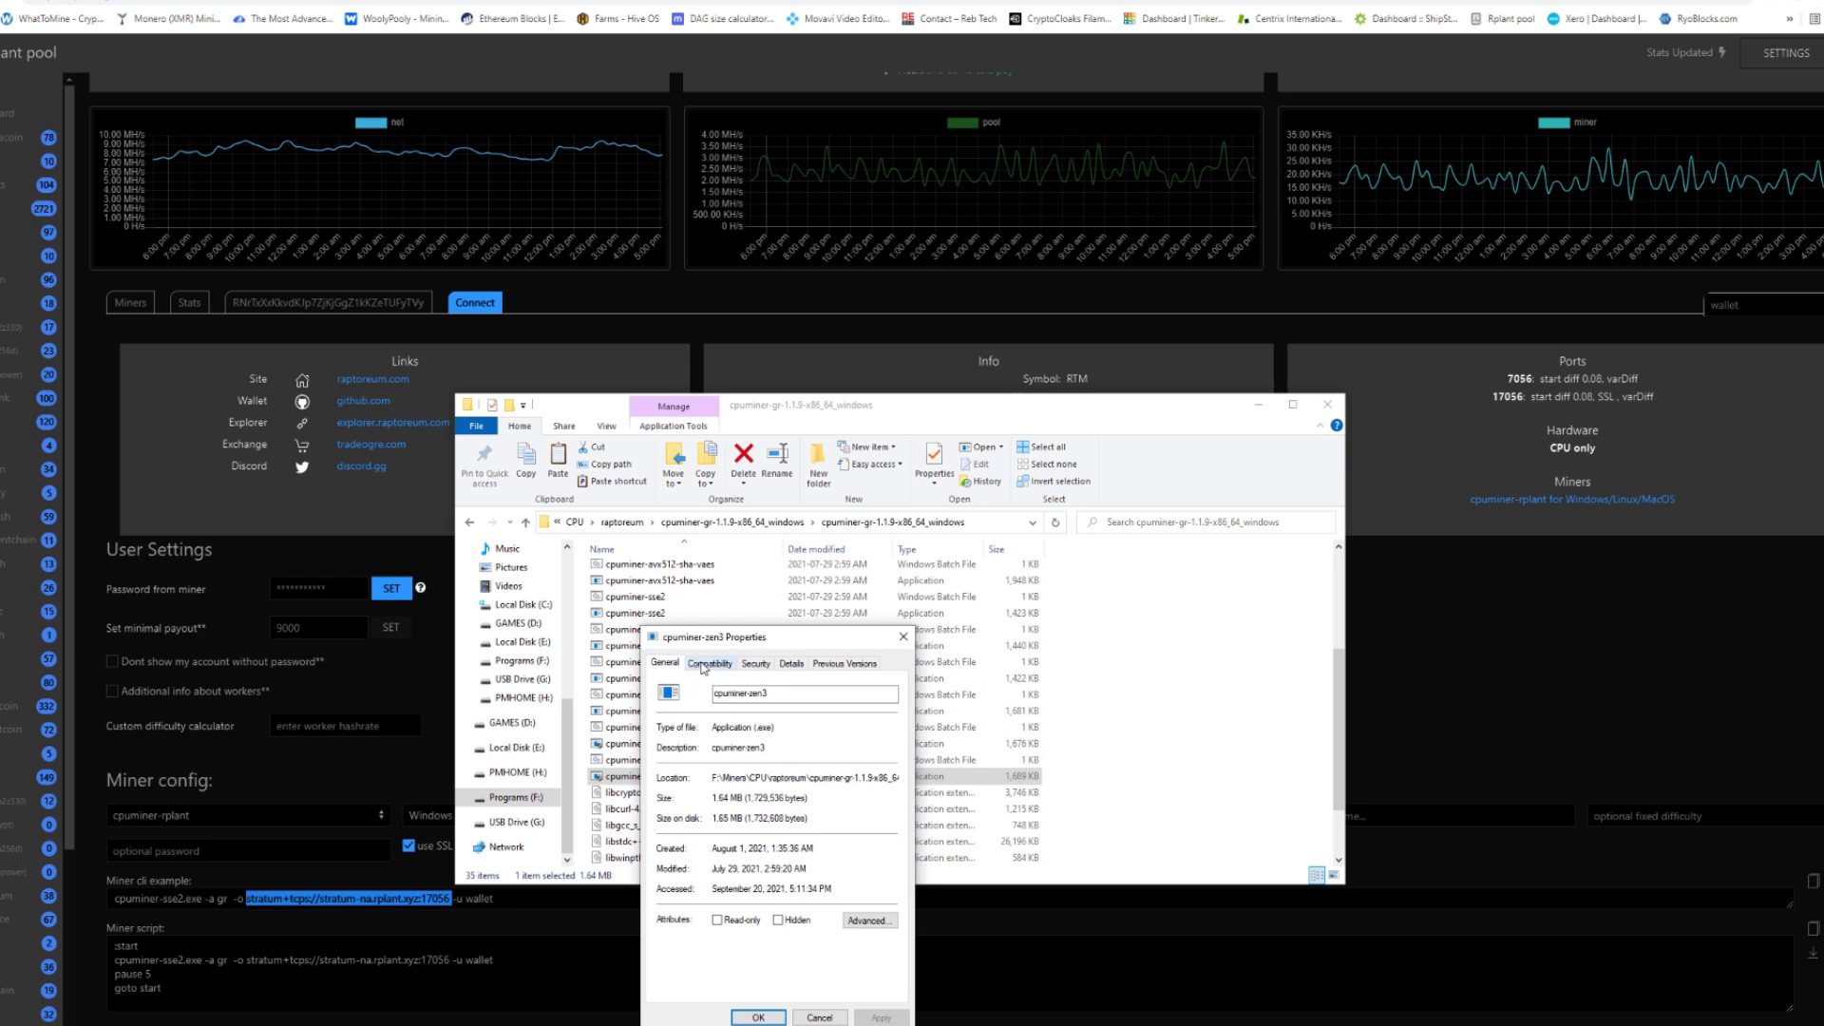
click(702, 669)
click(669, 911)
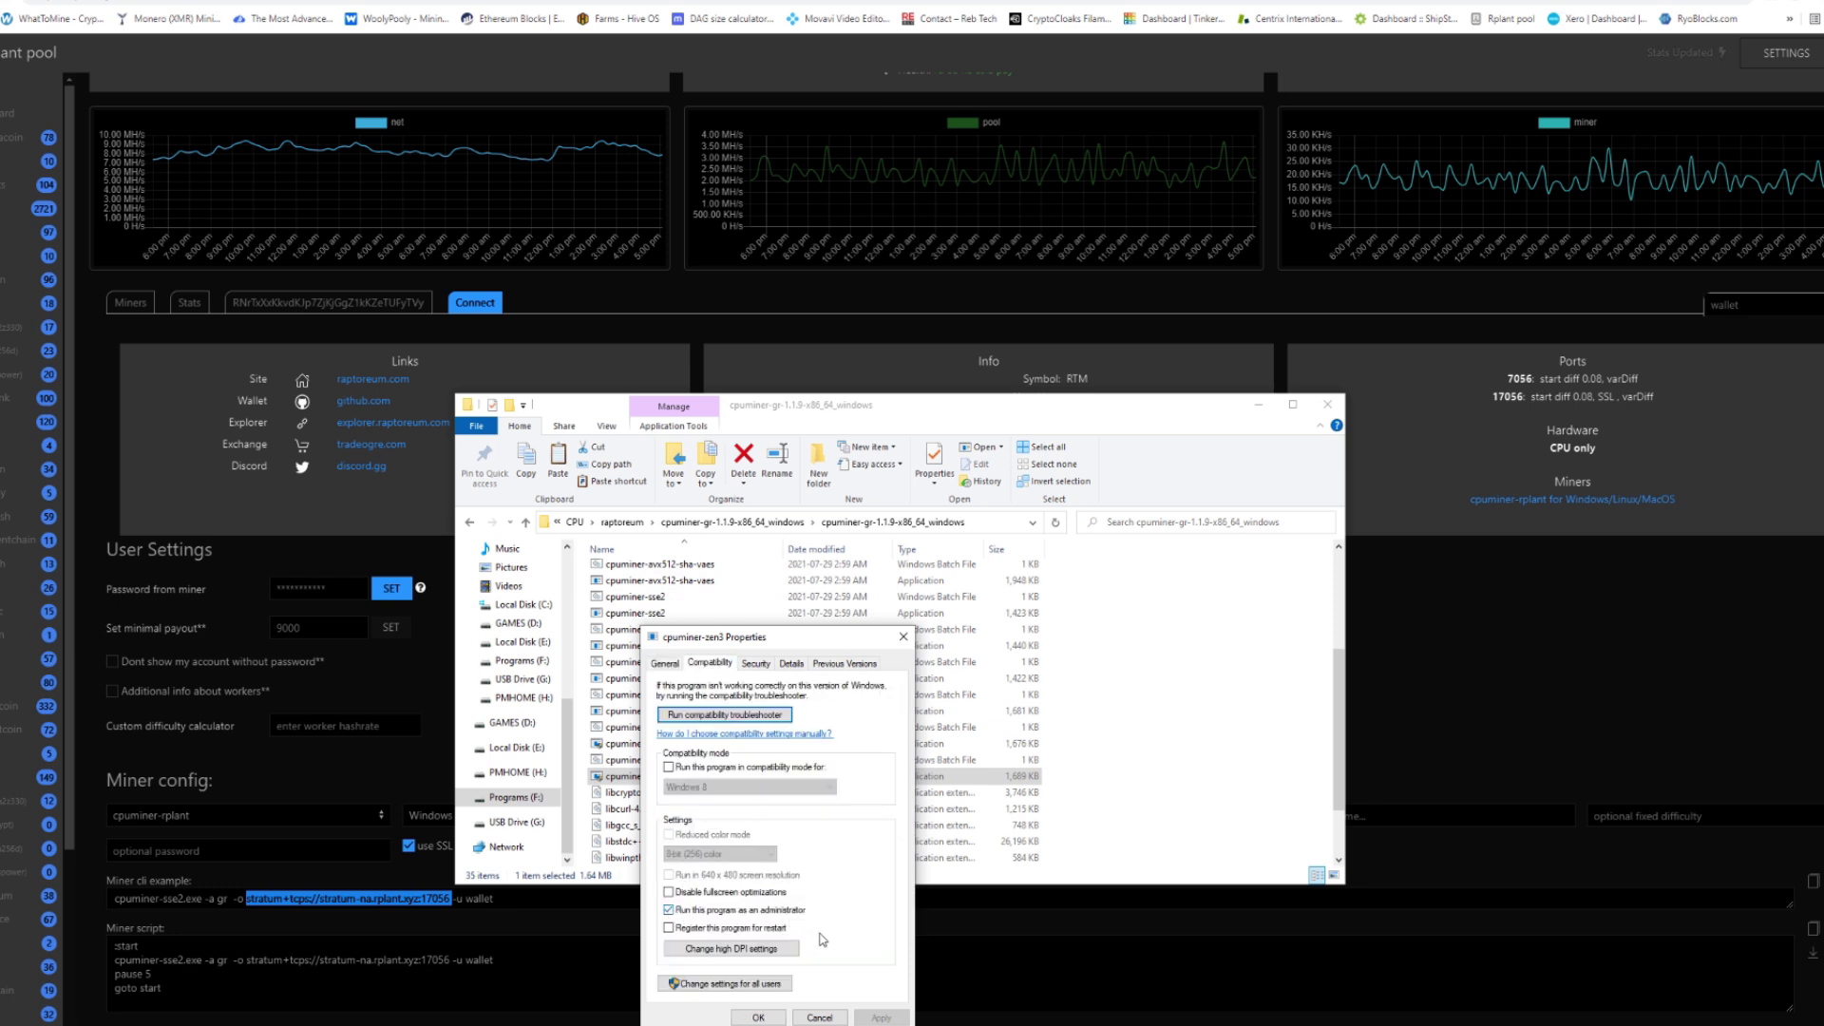
click(758, 1018)
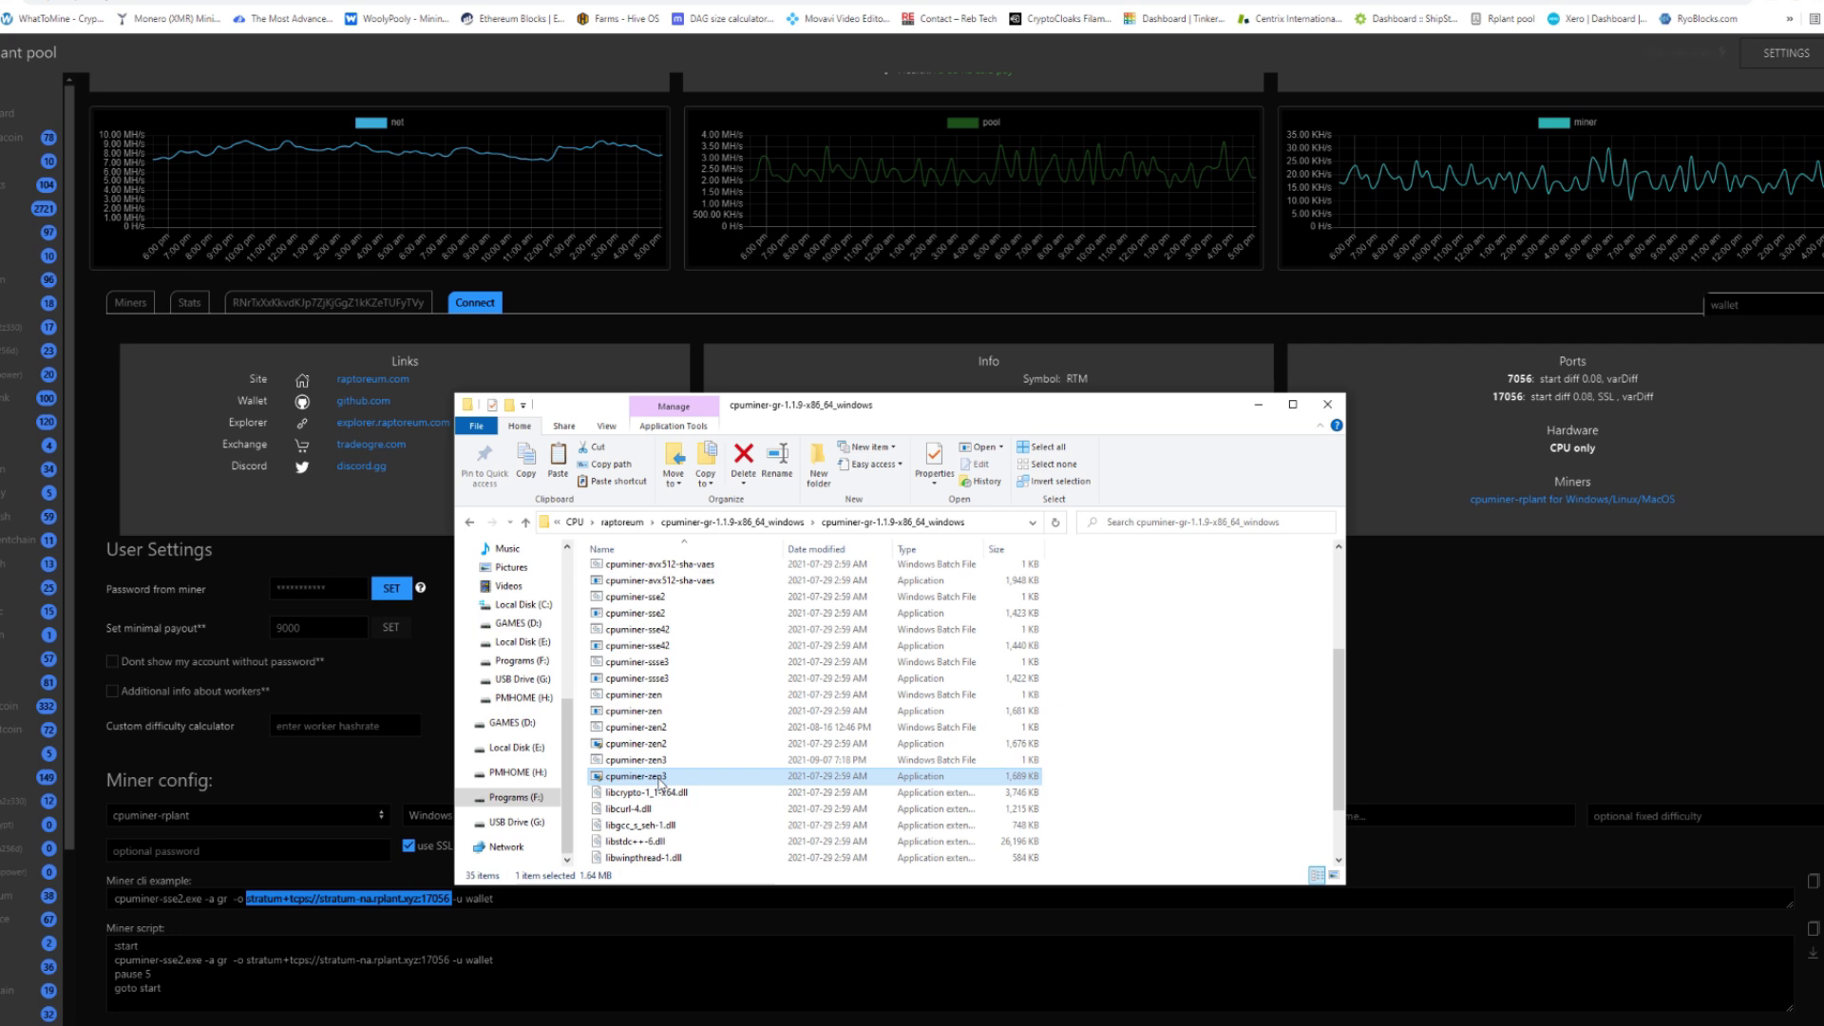
click(639, 764)
right_click(640, 766)
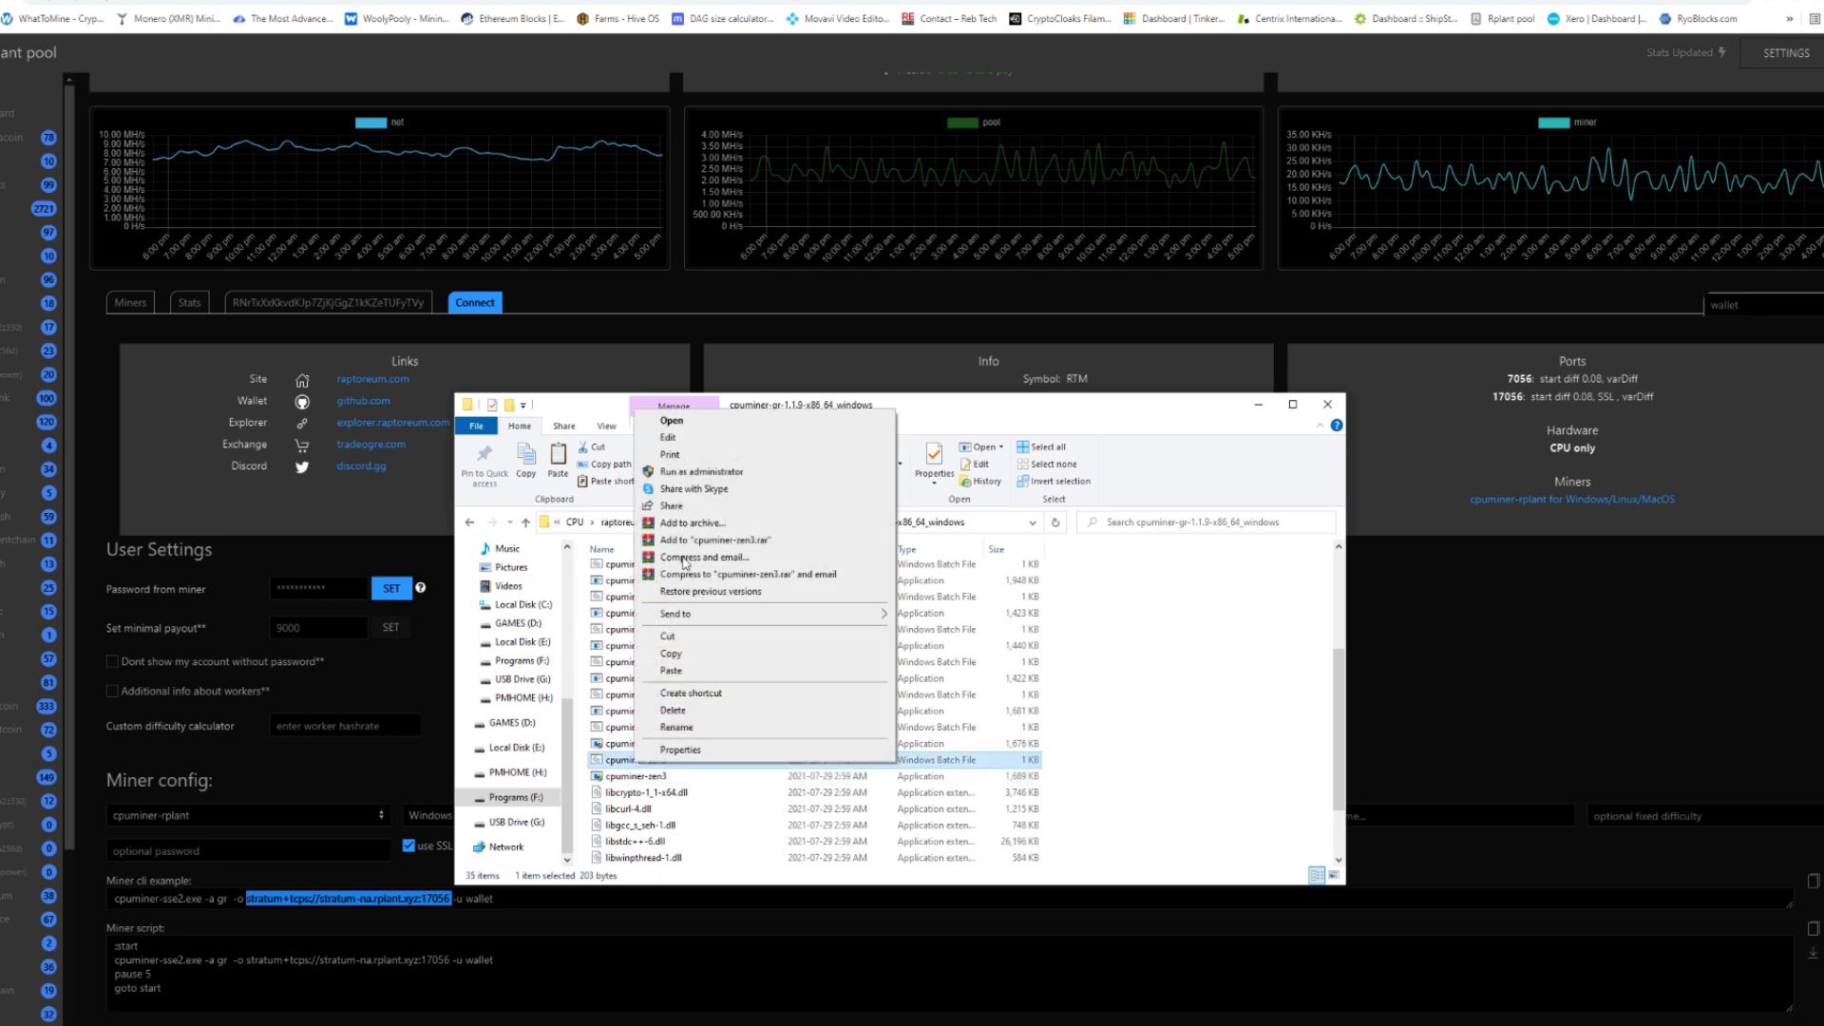
click(670, 439)
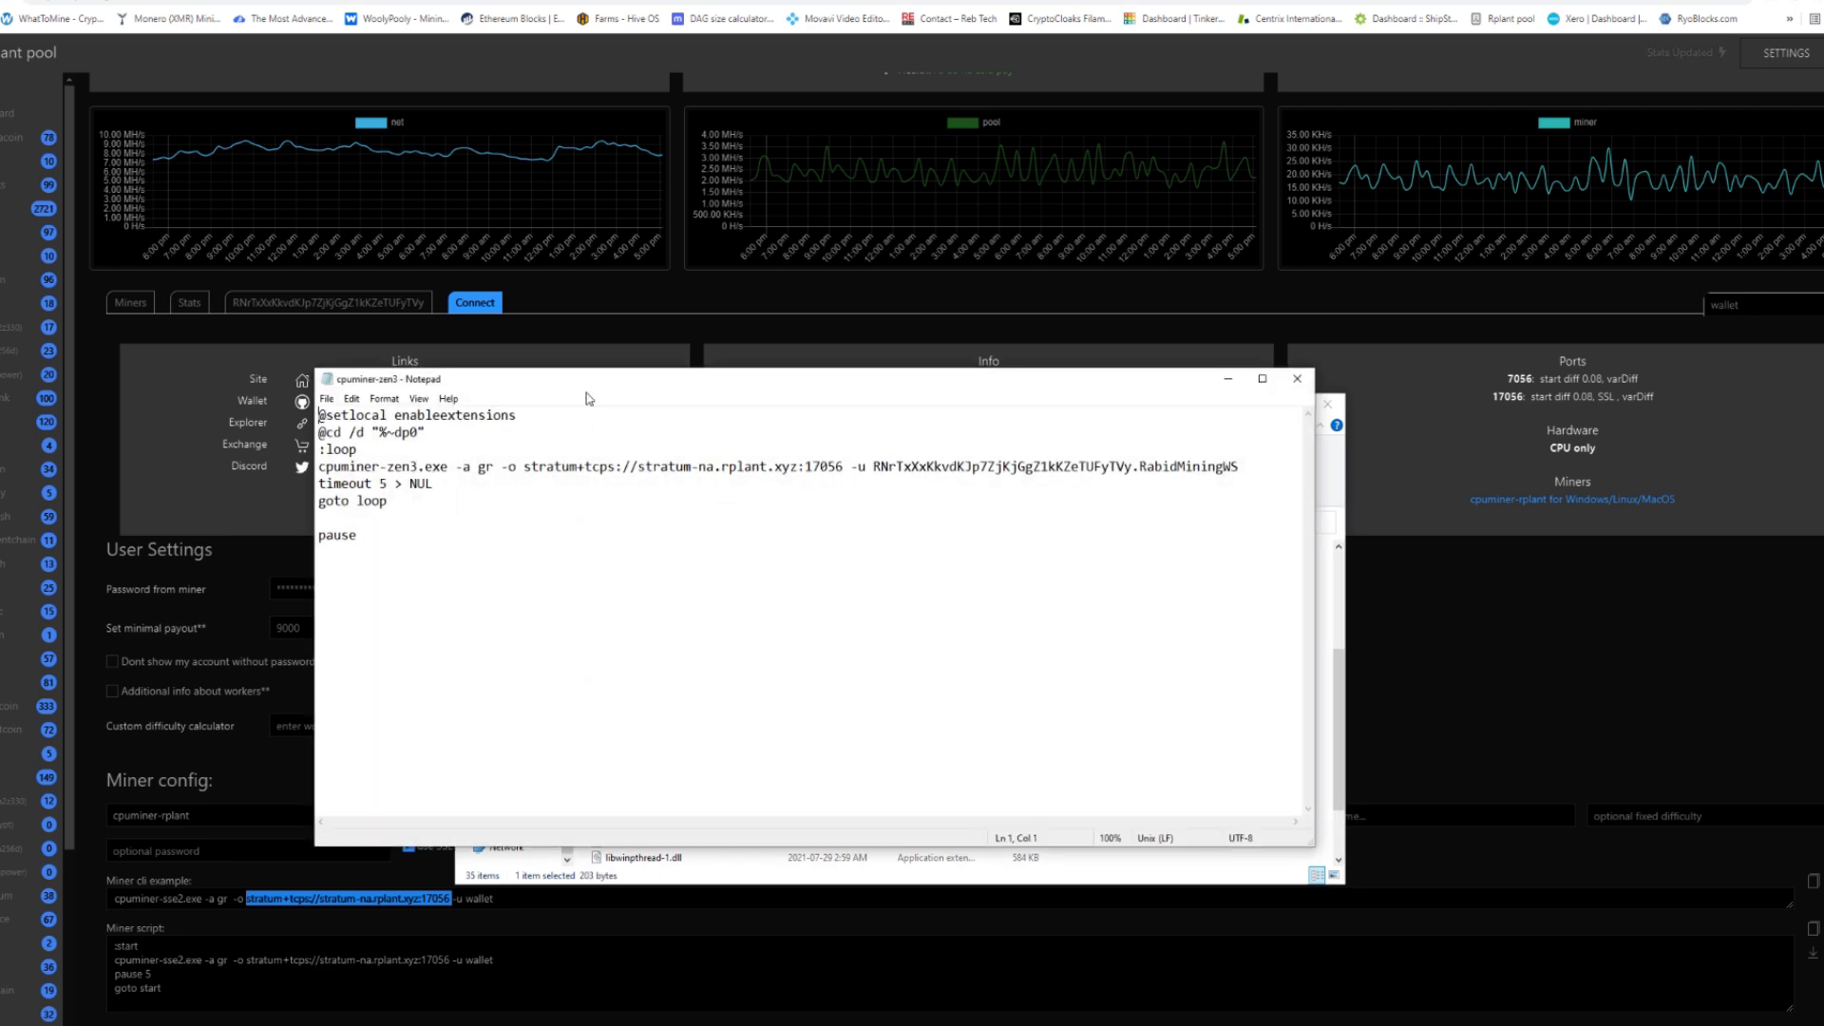
drag(586, 381, 798, 413)
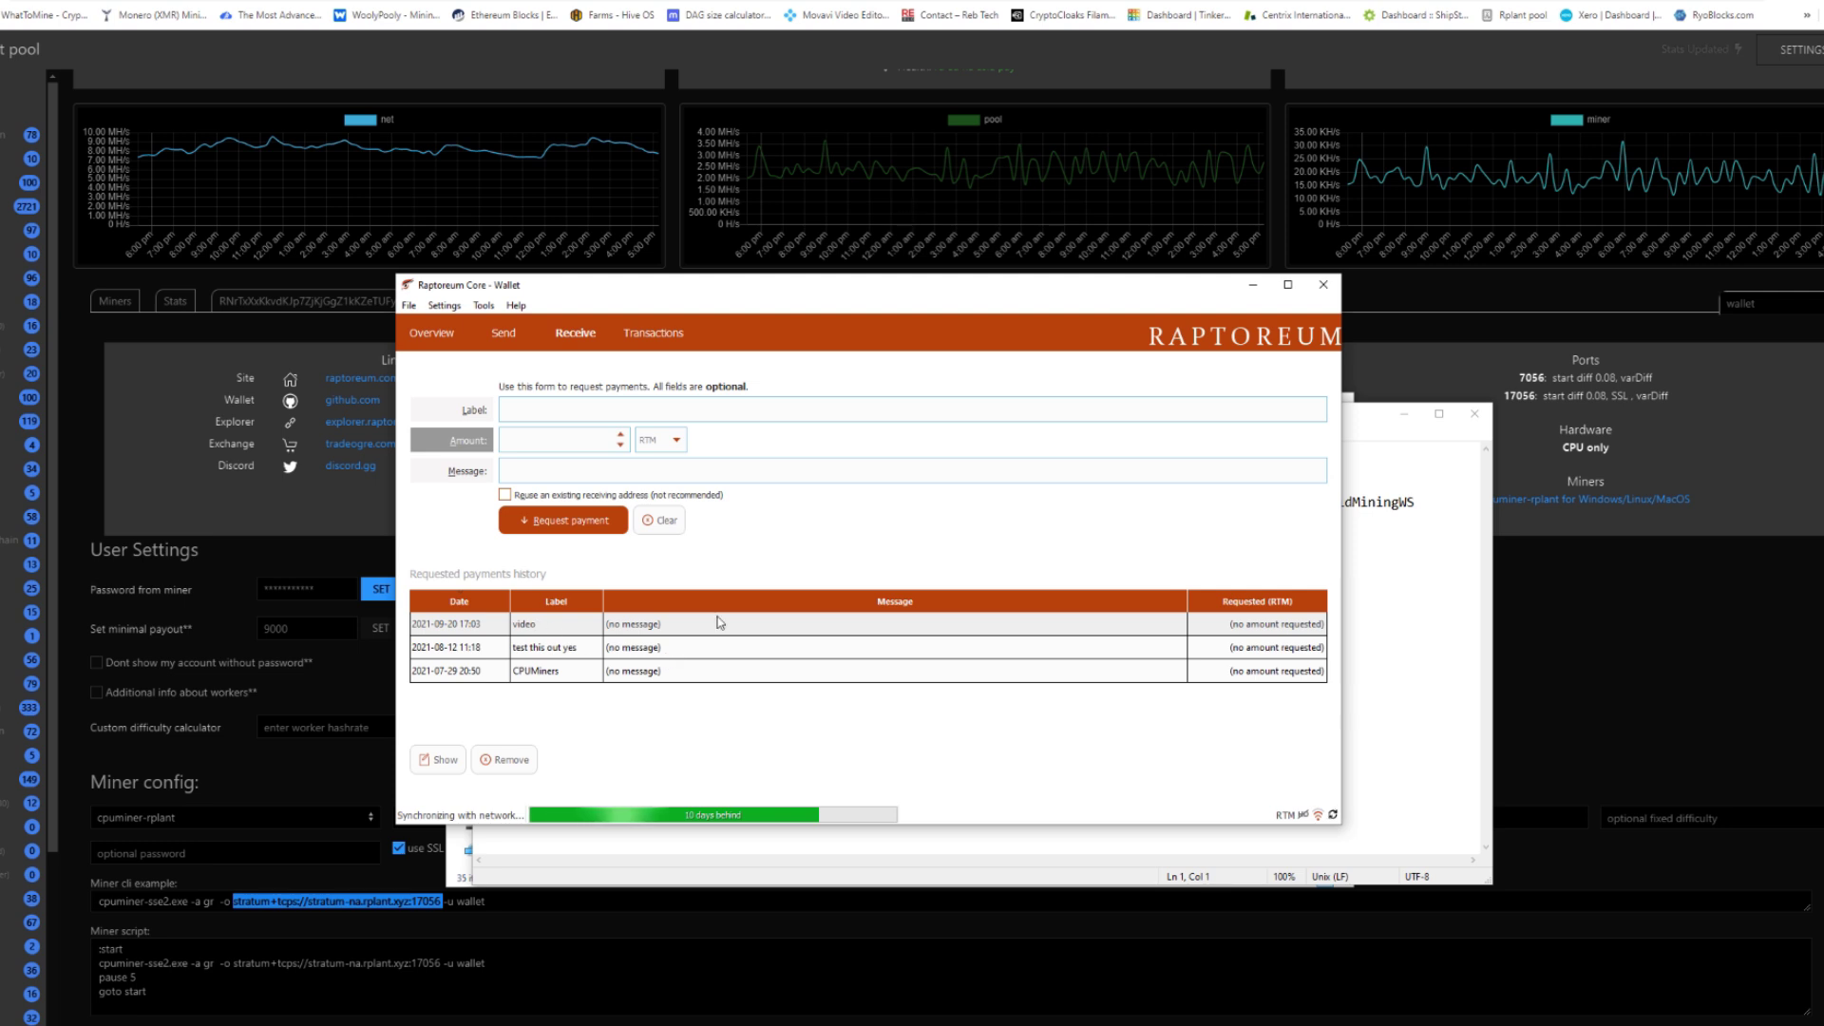
click(1253, 284)
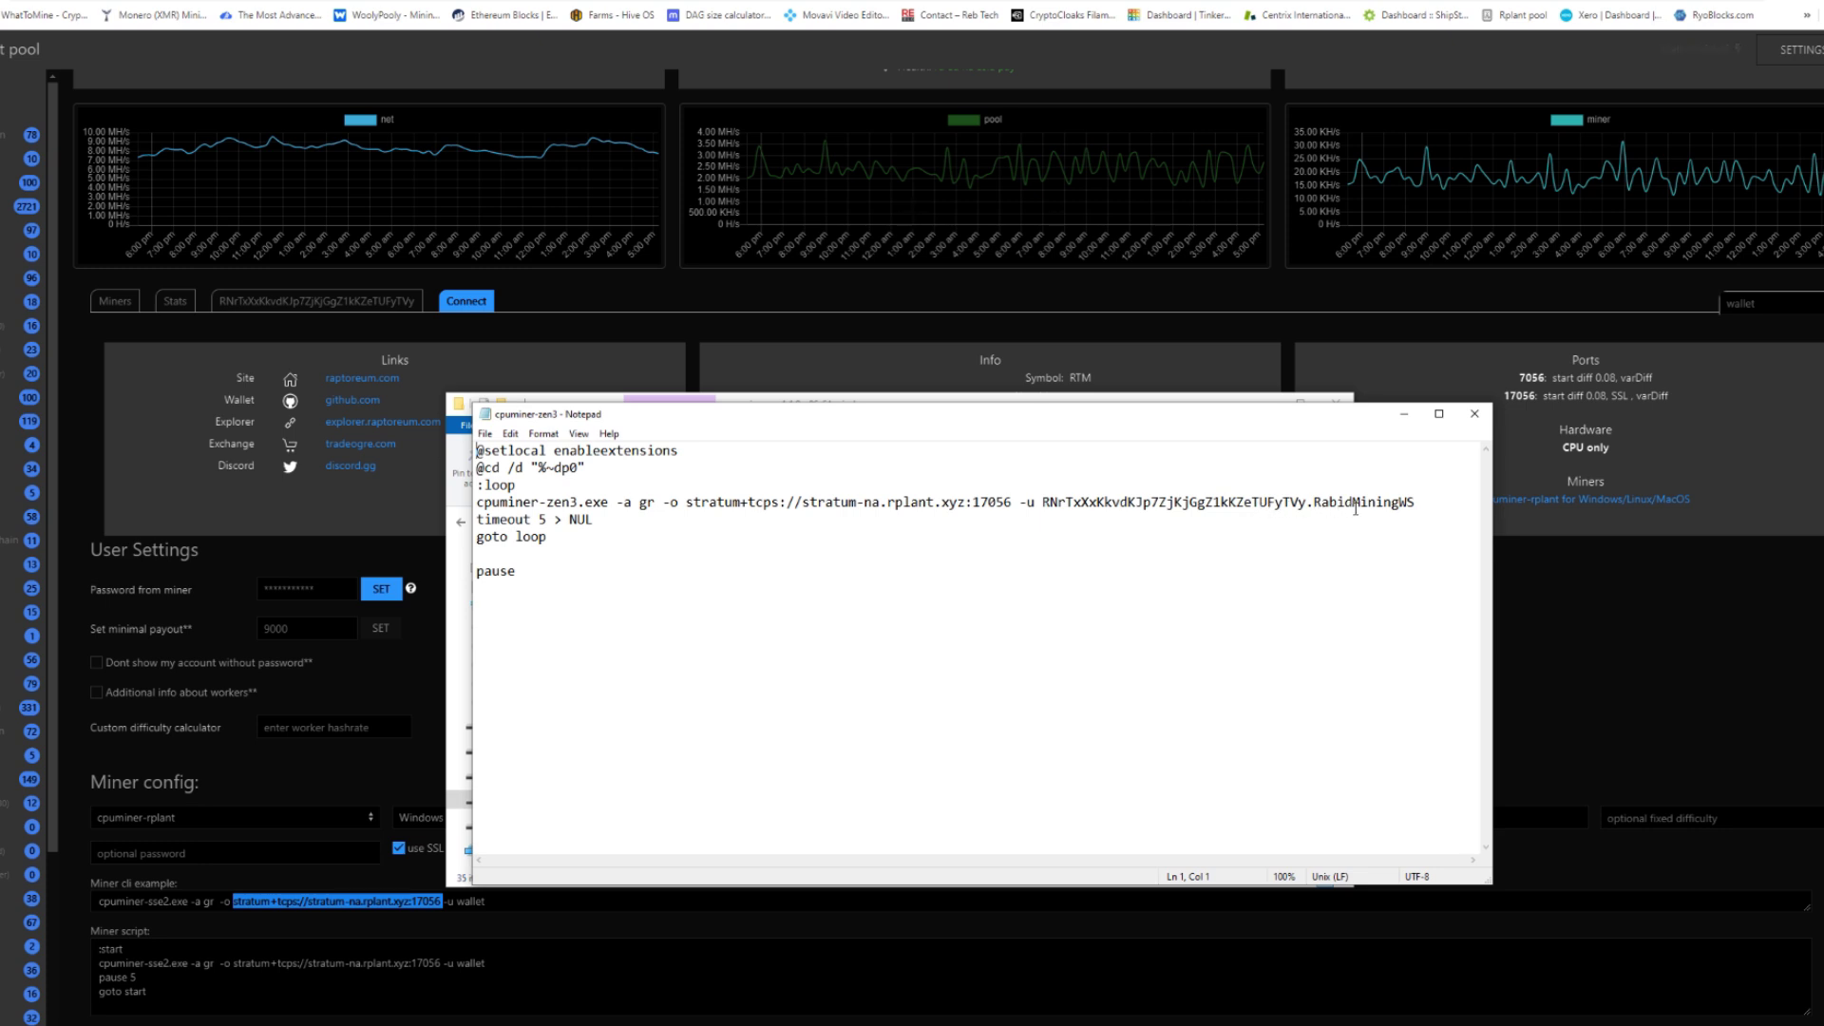
click(1423, 511)
text(-p password)
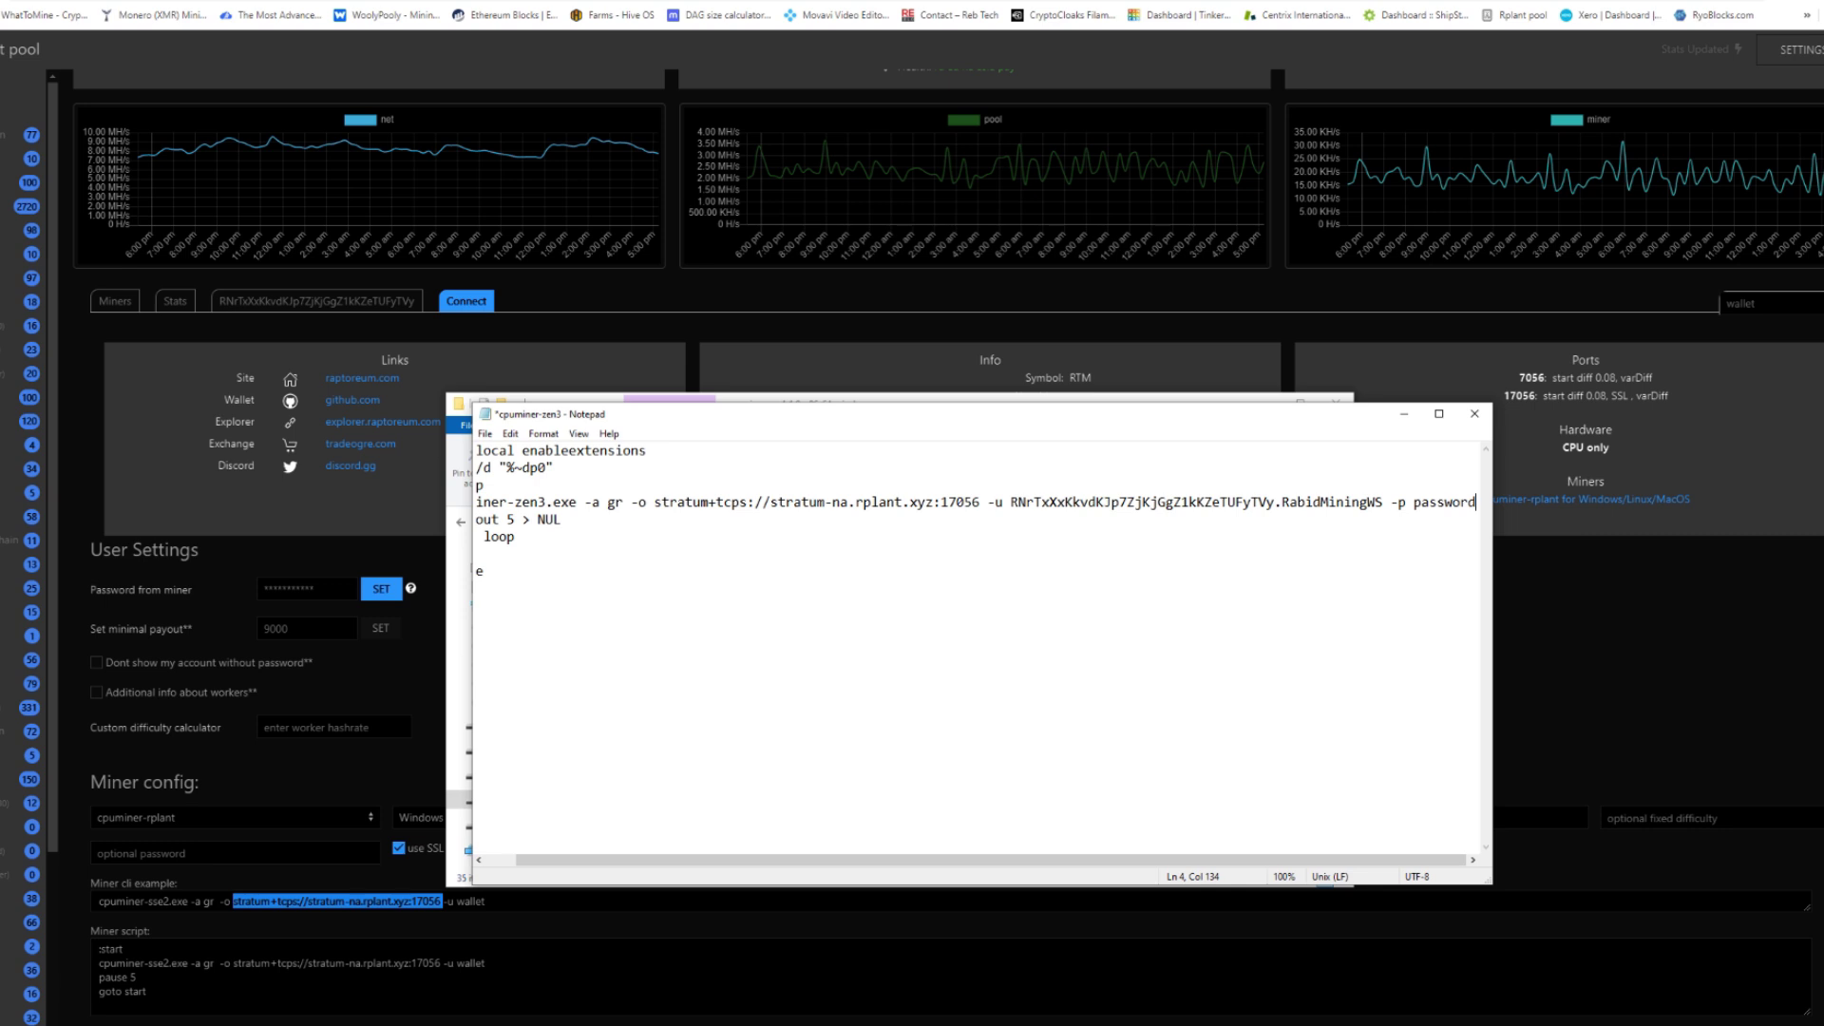
key(BackSpace)
key(BackSpace)
key(BackSpace)
key(BackSpace)
key(BackSpace)
key(BackSpace)
key(BackSpace)
key(BackSpace)
key(BackSpace)
key(BackSpace)
key(BackSpace)
key(BackSpace)
key(BackSpace)
text(S)
click(1474, 414)
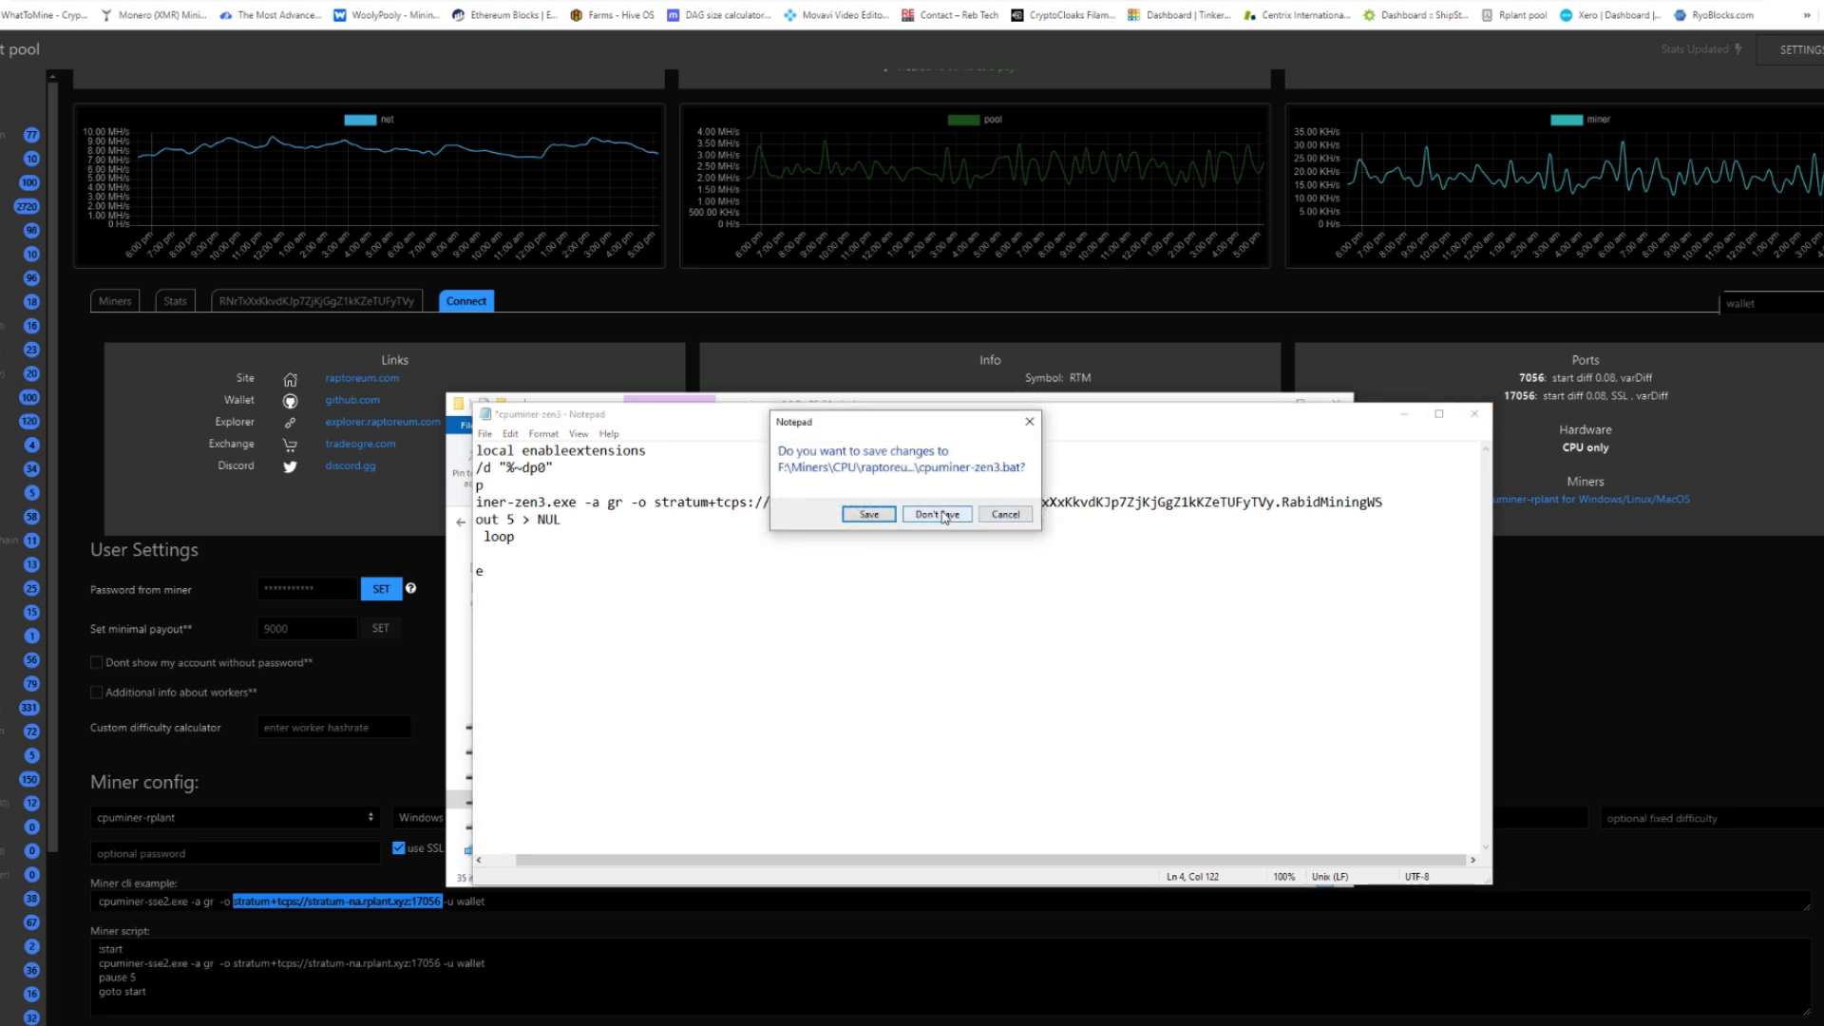
click(936, 514)
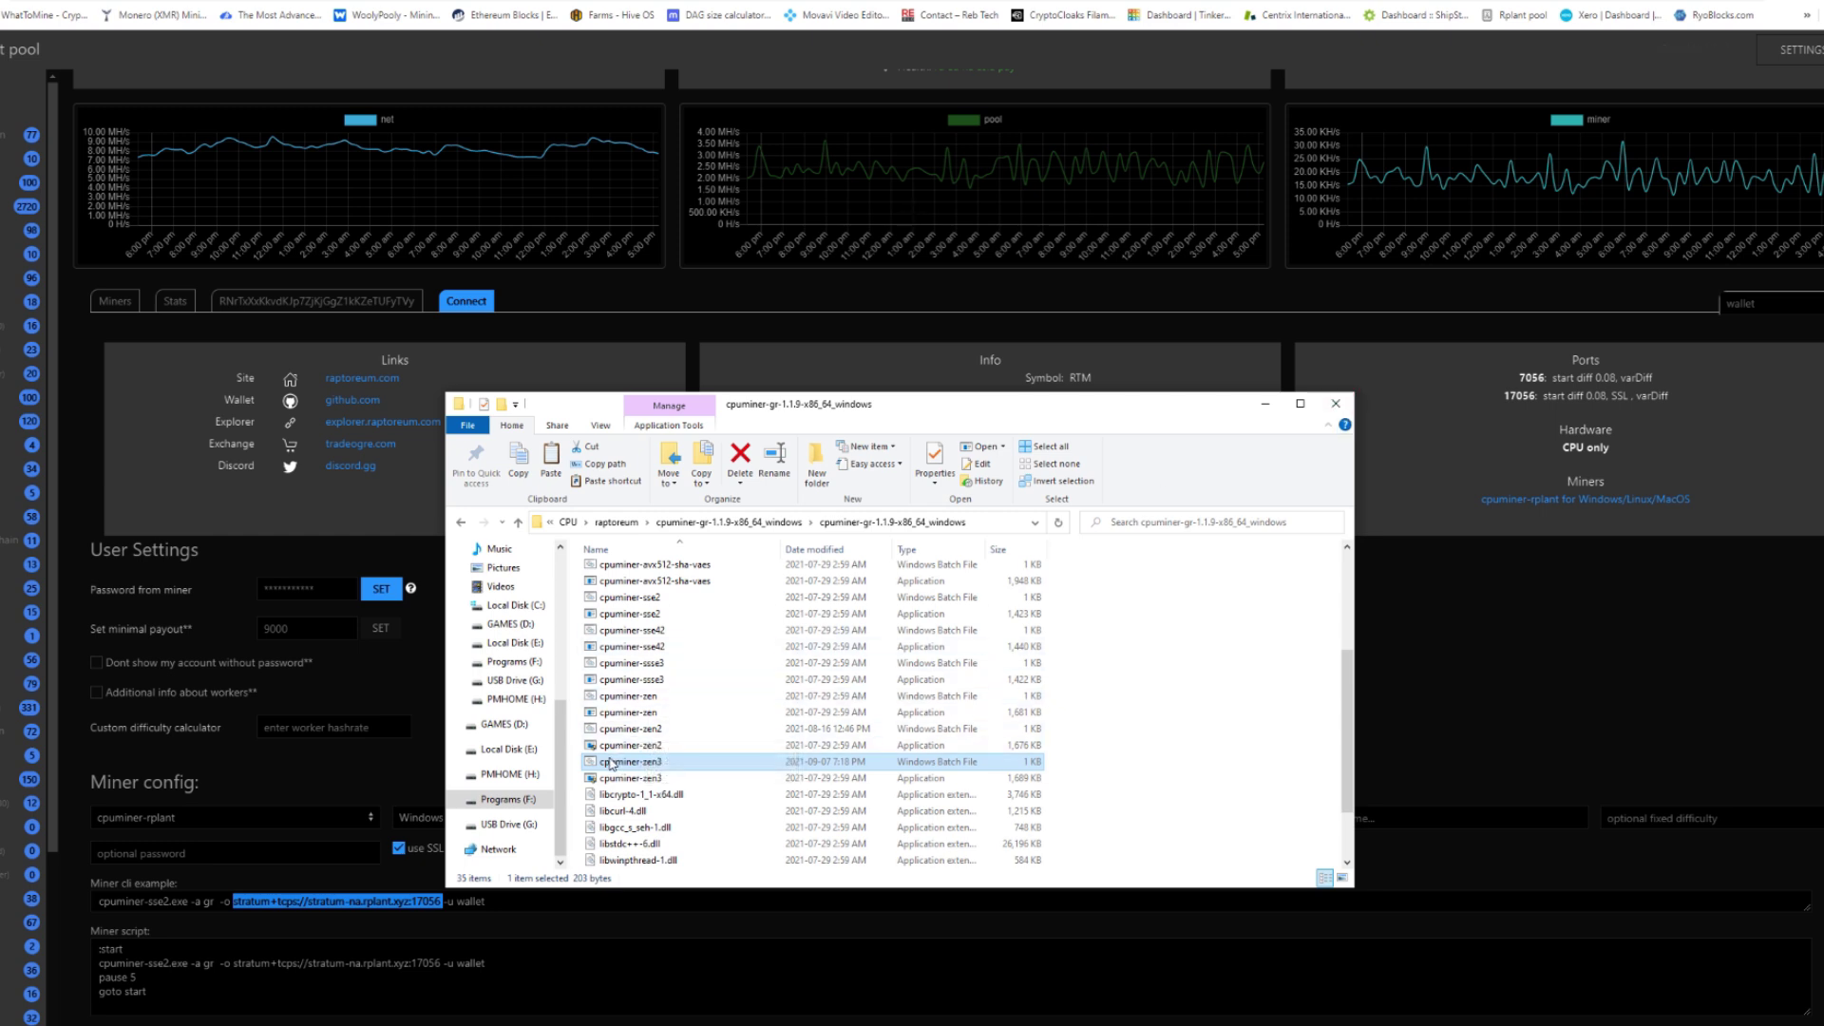
Step: Copy the --tune-full option from the readme file
scroll(707, 720, down, 1)
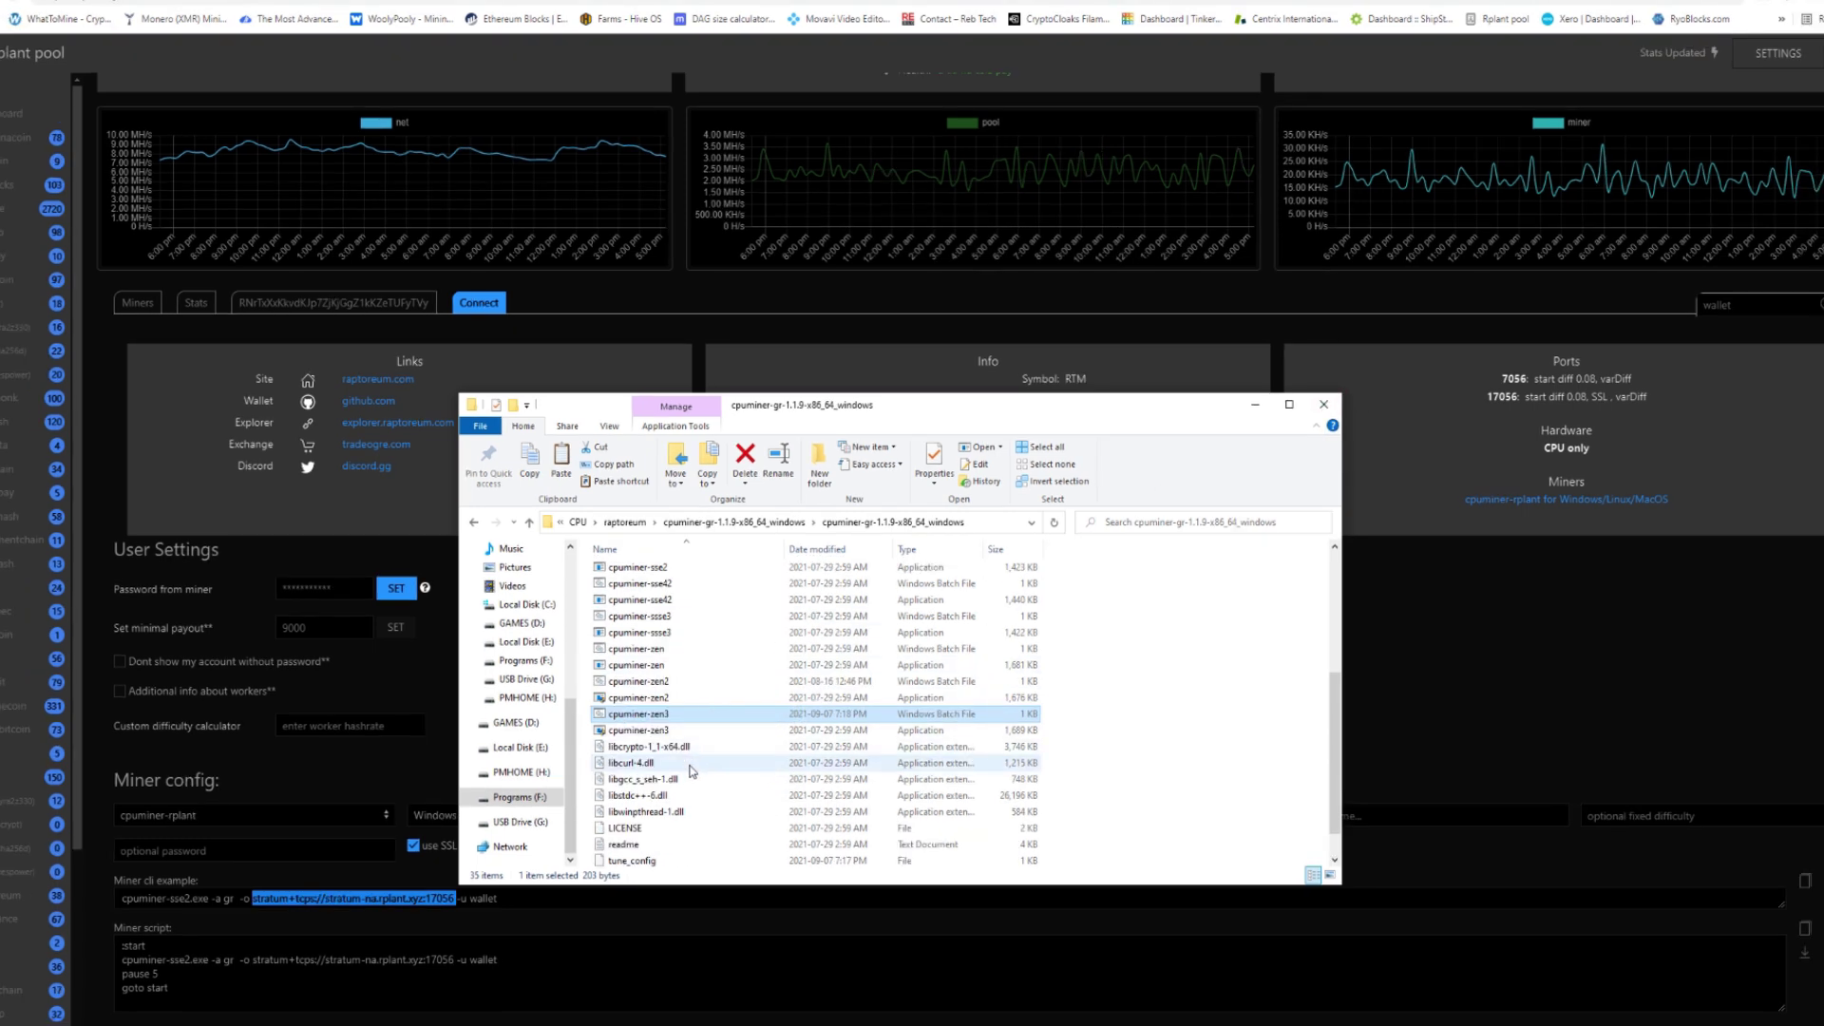
double_click(656, 844)
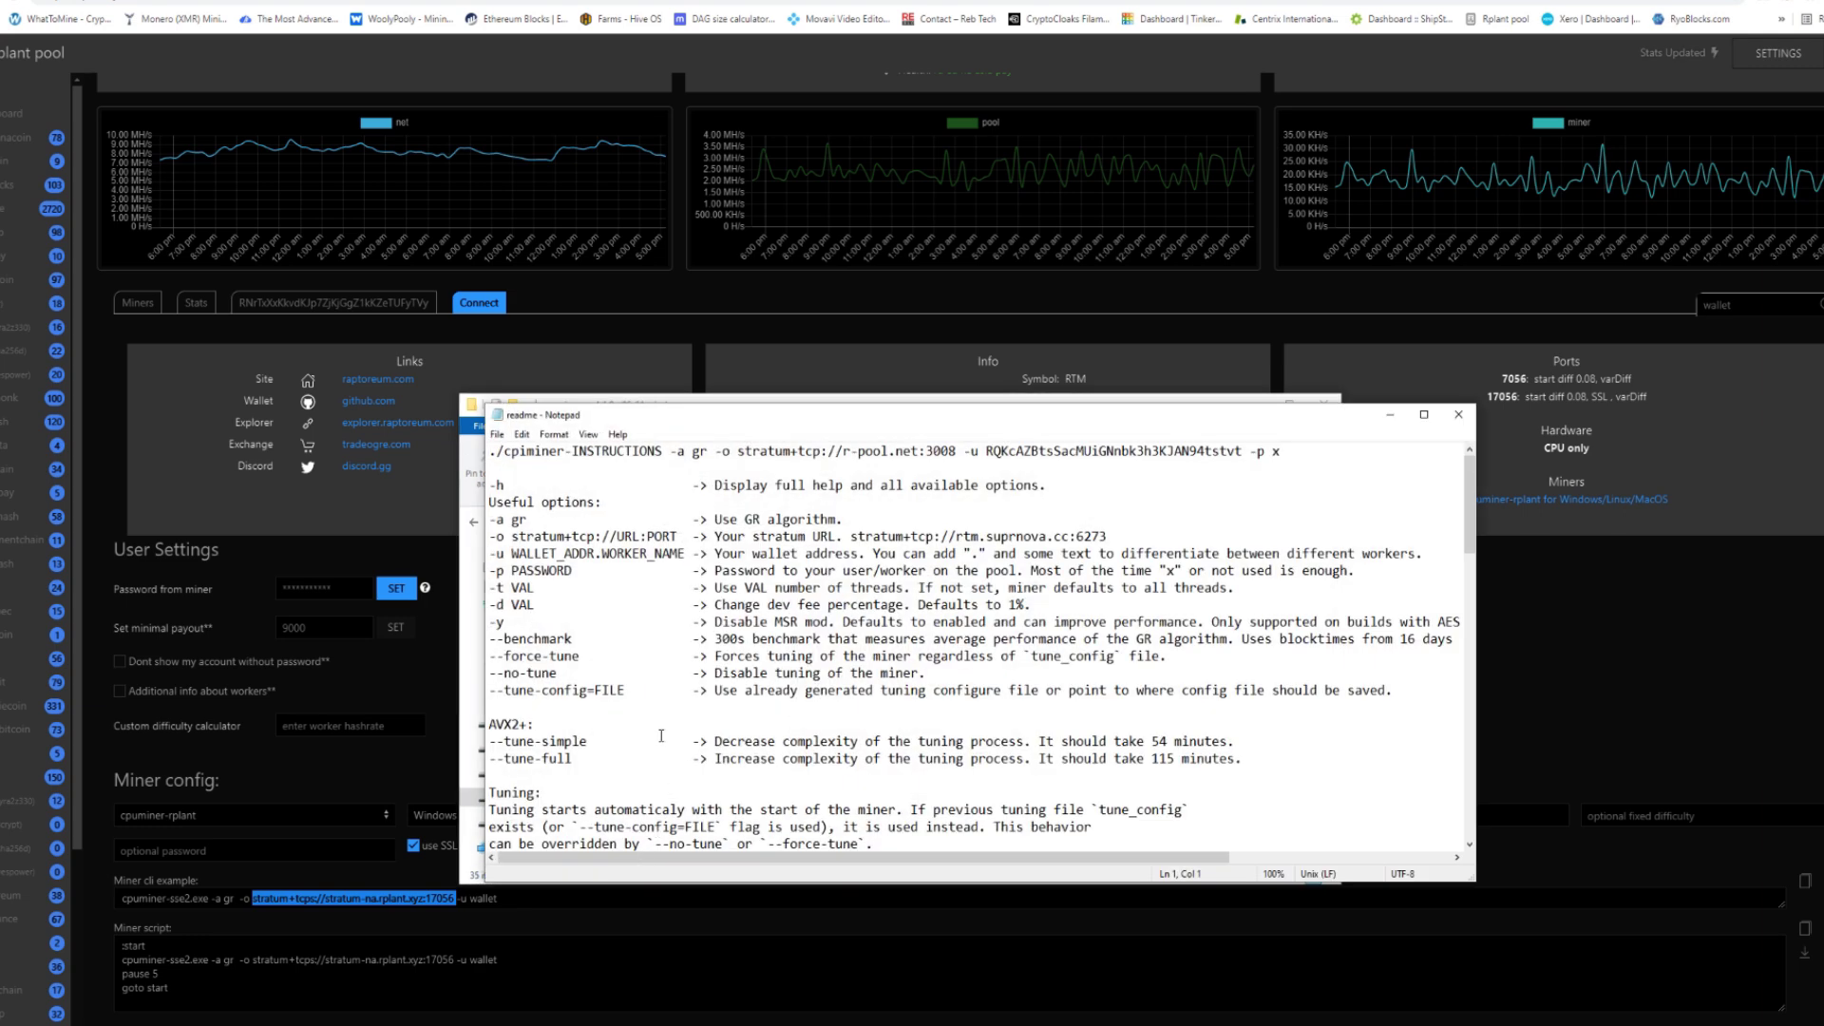
scroll(659, 738, down, 2)
drag(577, 662, 489, 662)
right_click(522, 658)
click(537, 705)
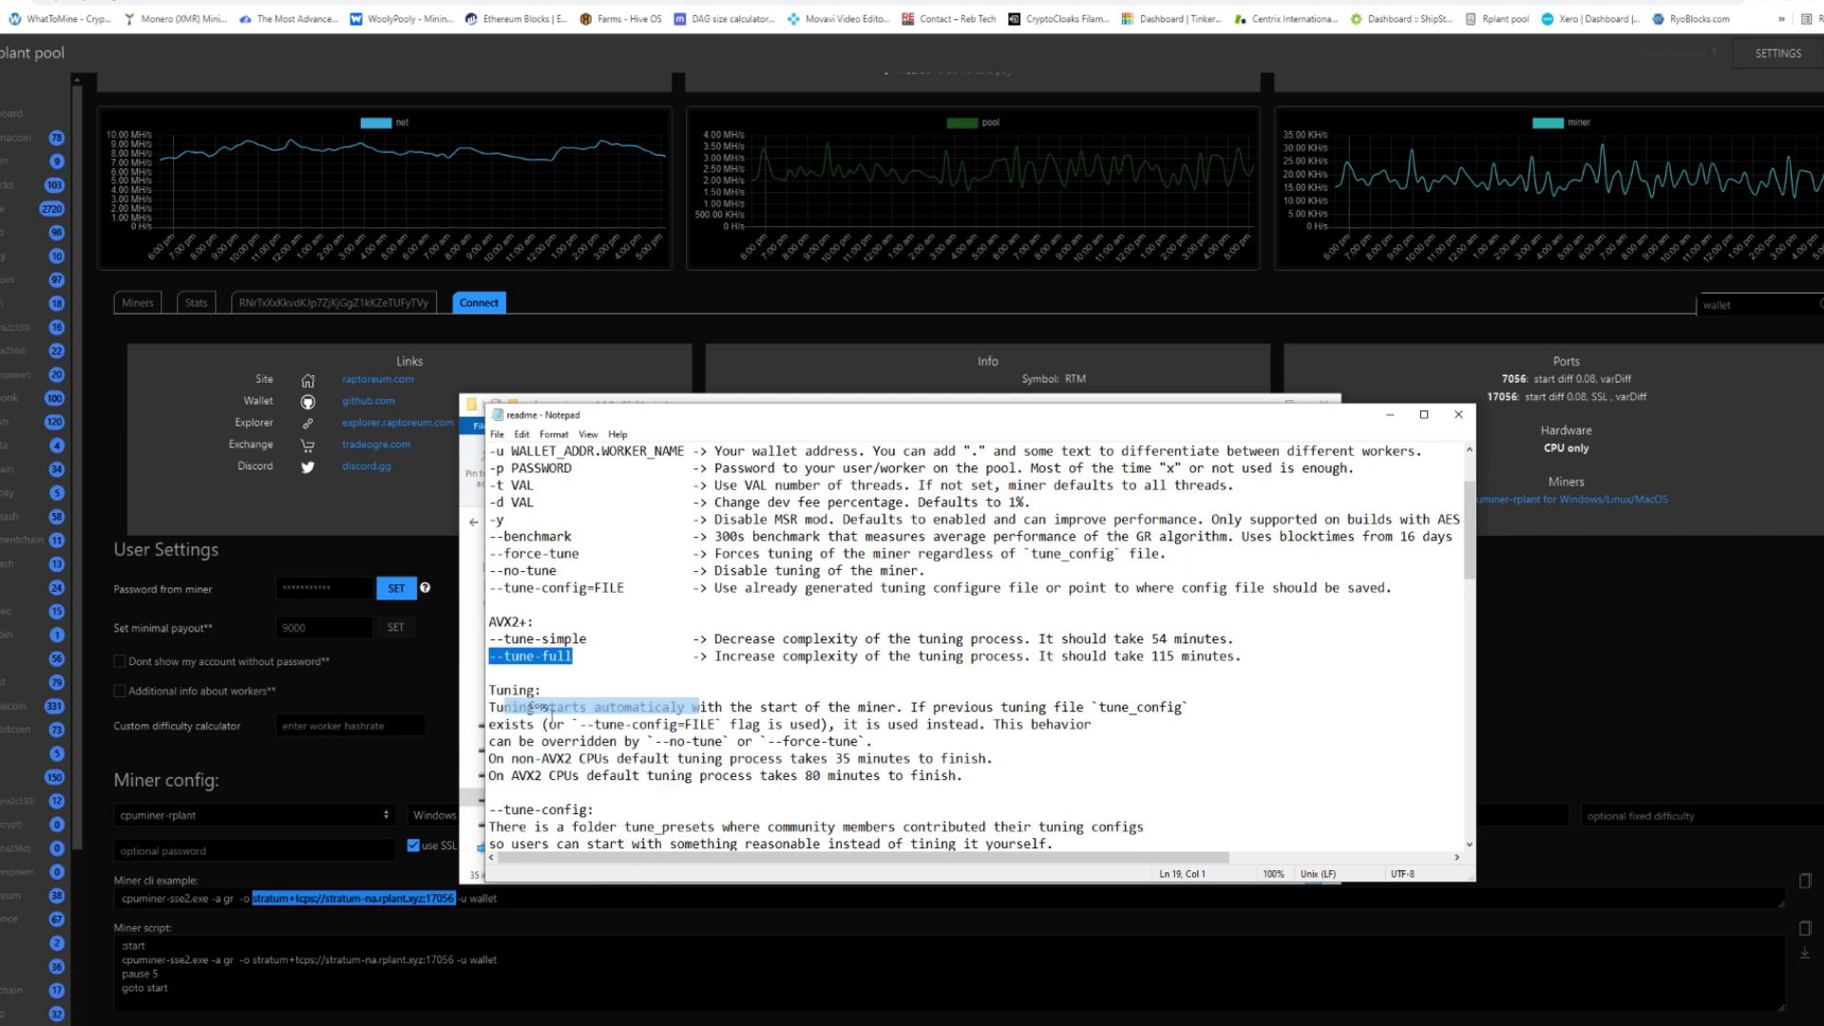
click(1458, 414)
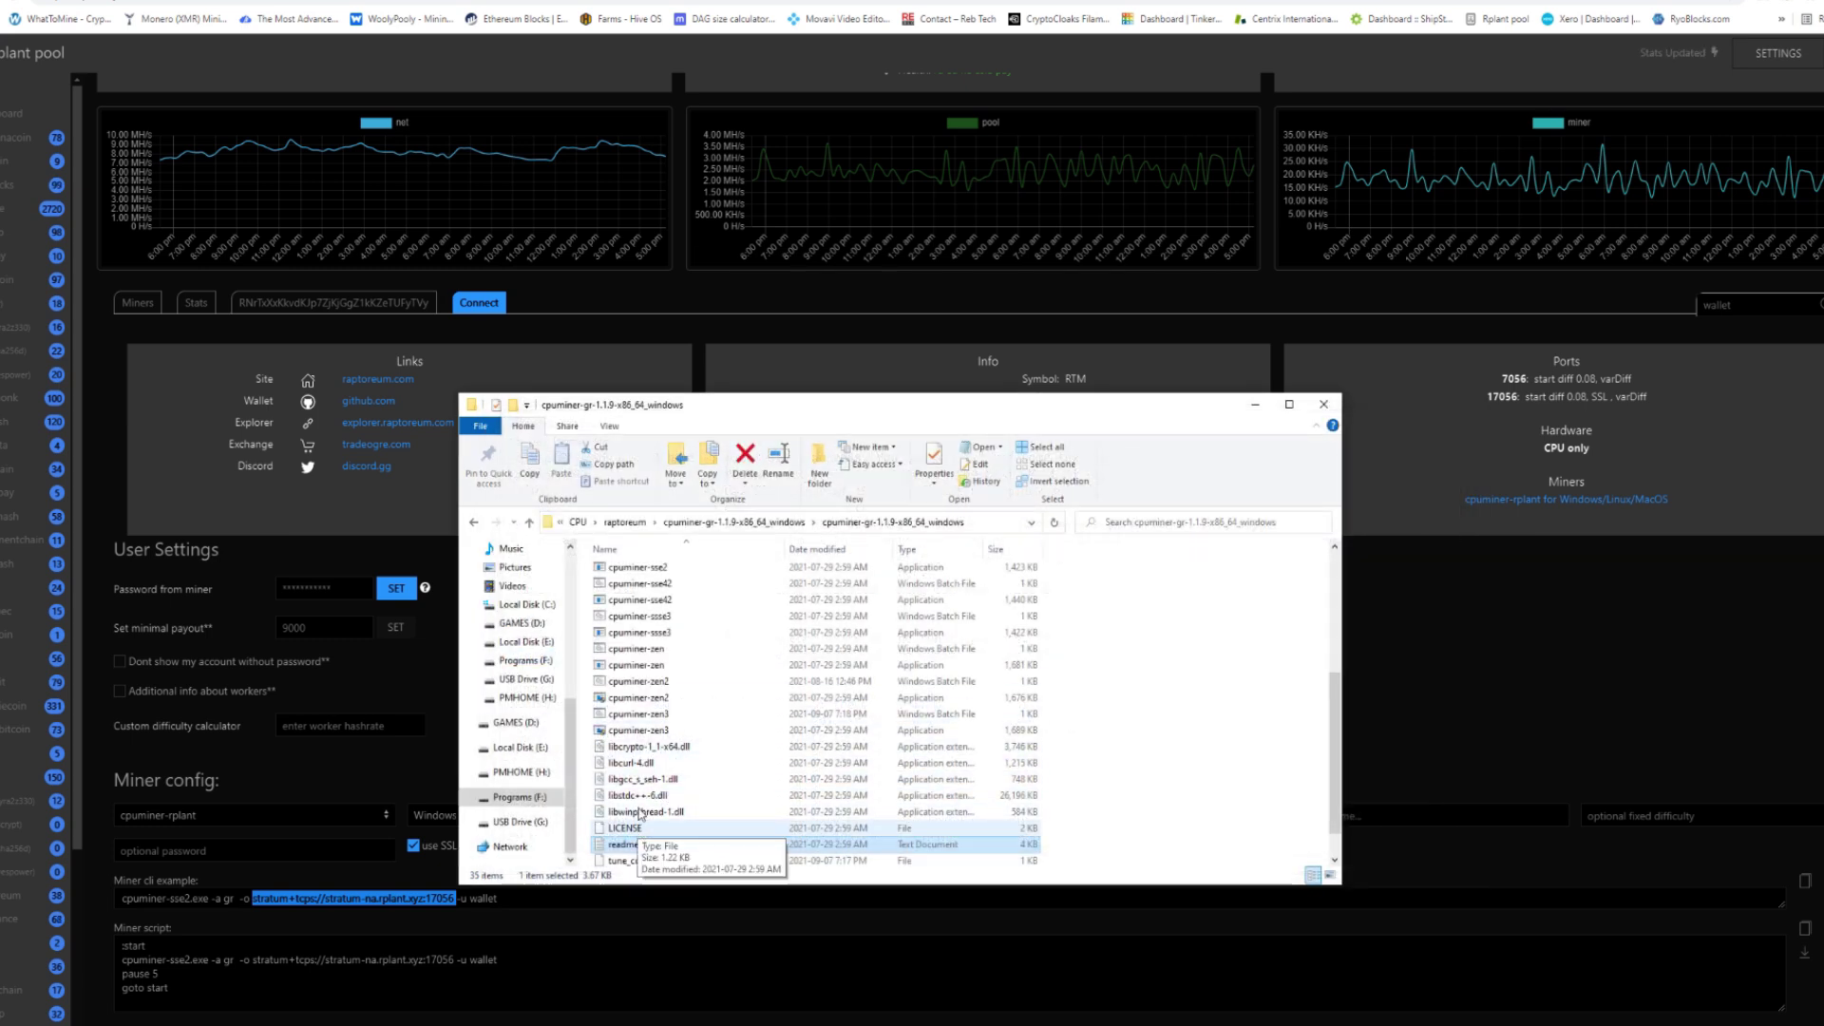
Step: Append --tune-full to the miner line of the zen3 batch file and save it
right_click(635, 714)
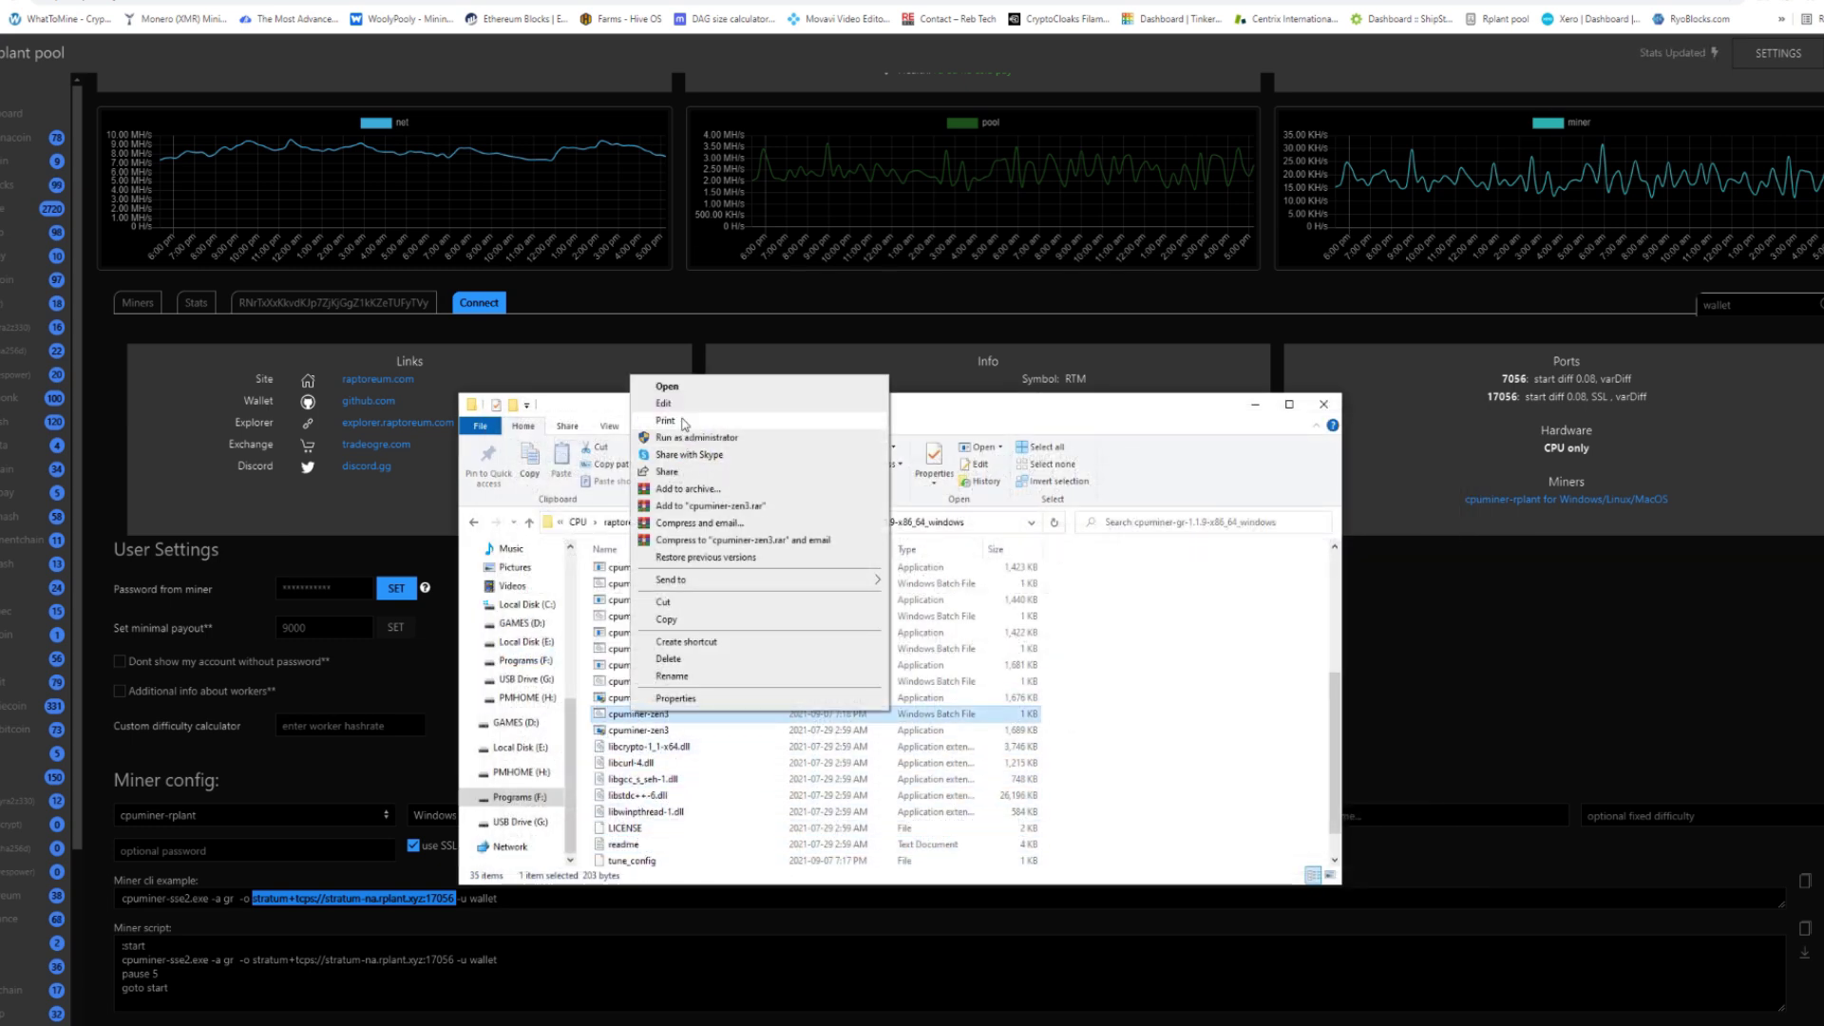
click(664, 403)
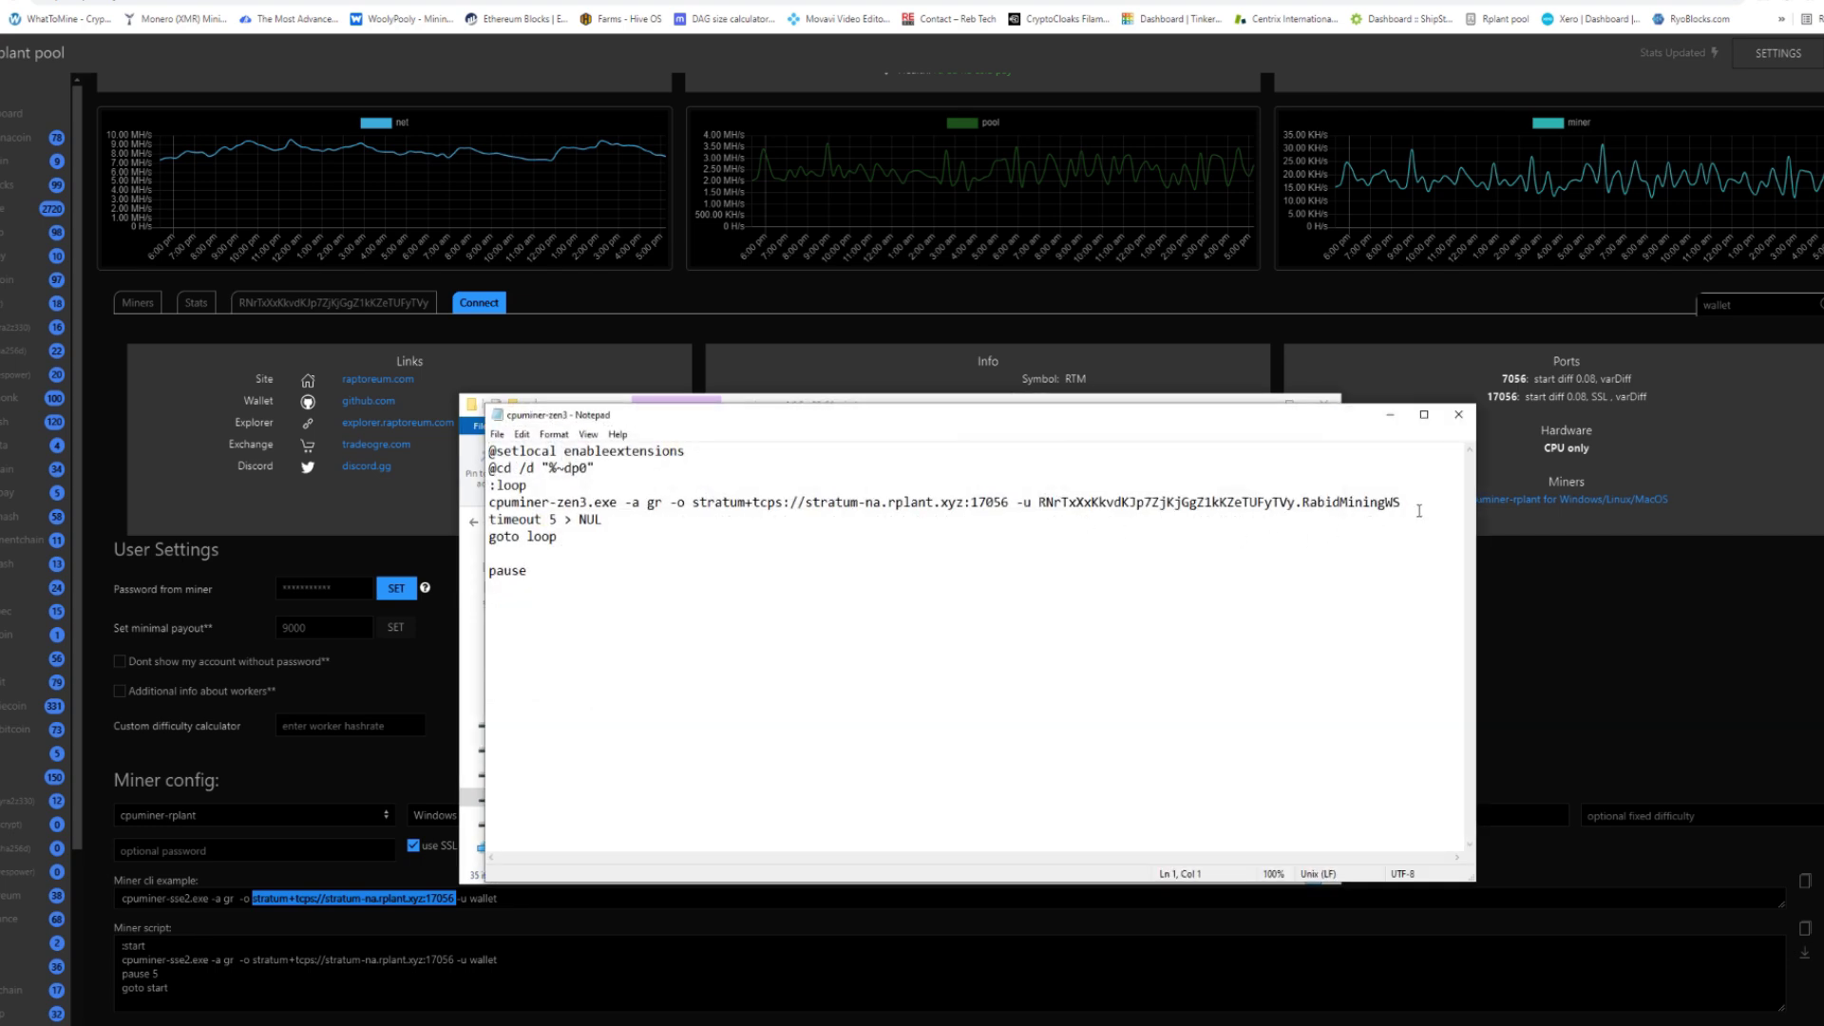
text(--tune-full)
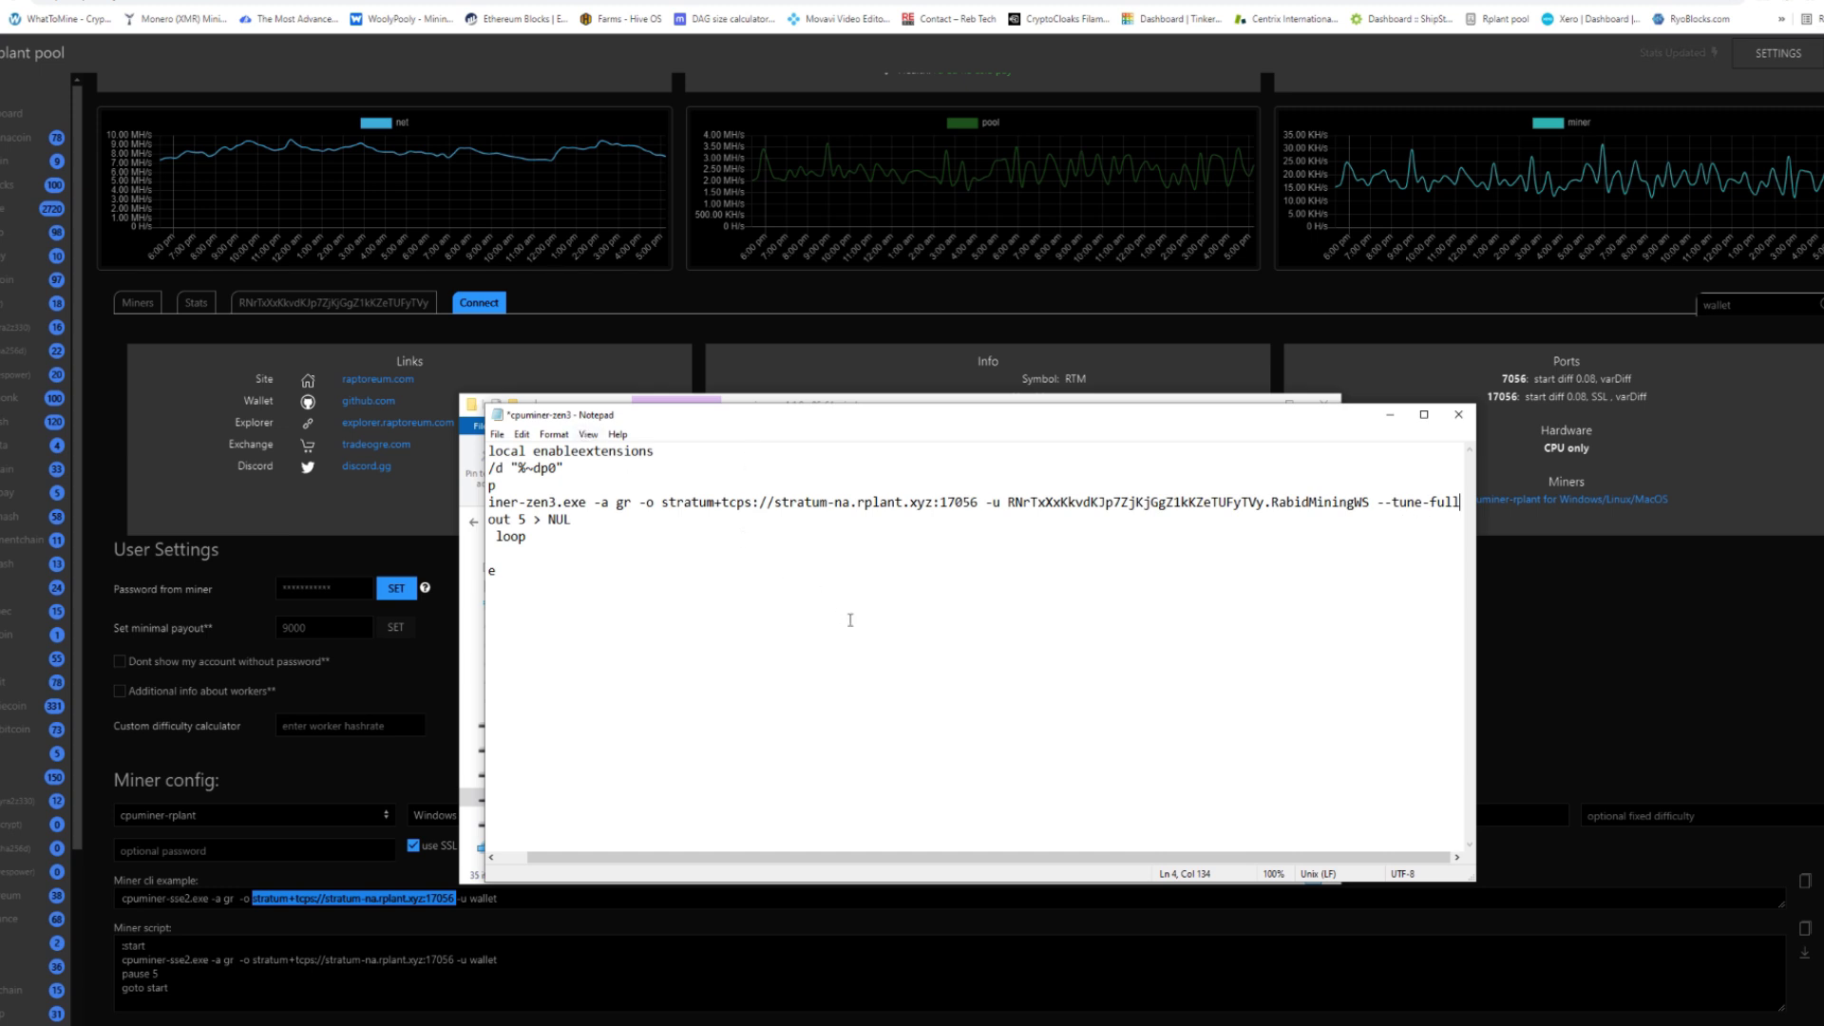
click(1449, 419)
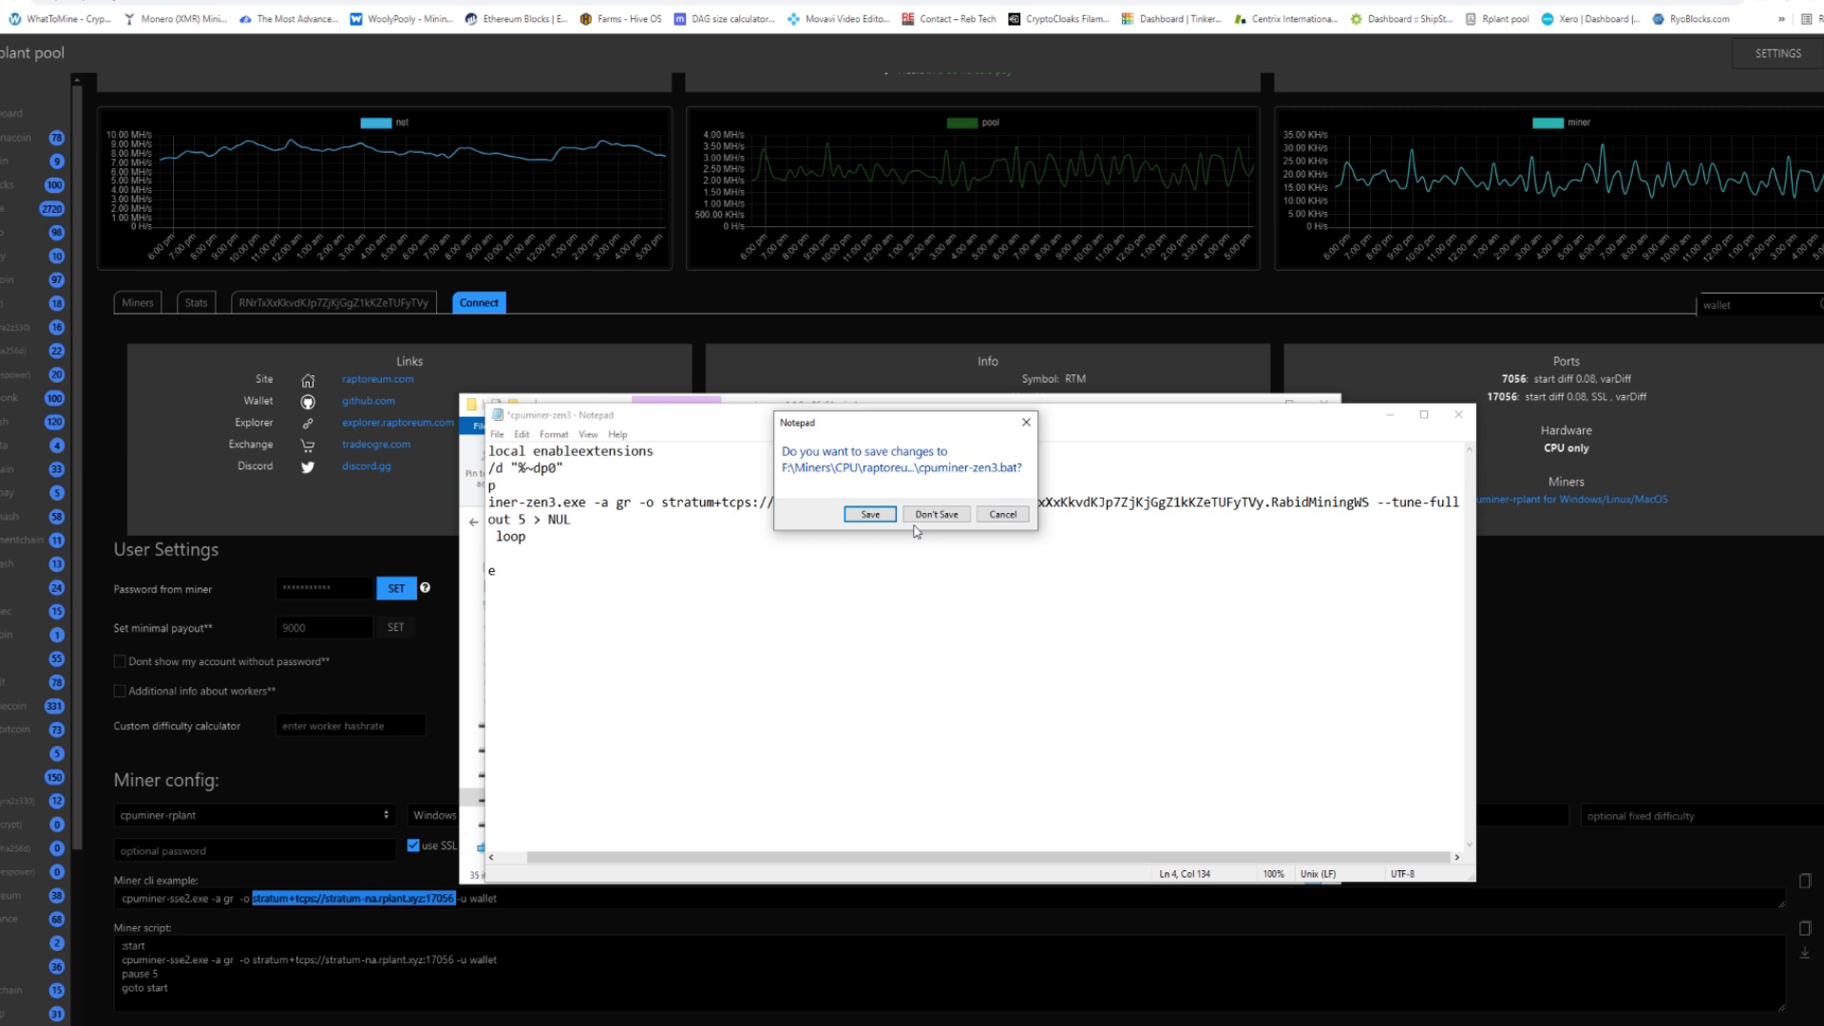
click(913, 527)
Step: Scroll down the miner folder in File Explorer
scroll(789, 724, down, 1)
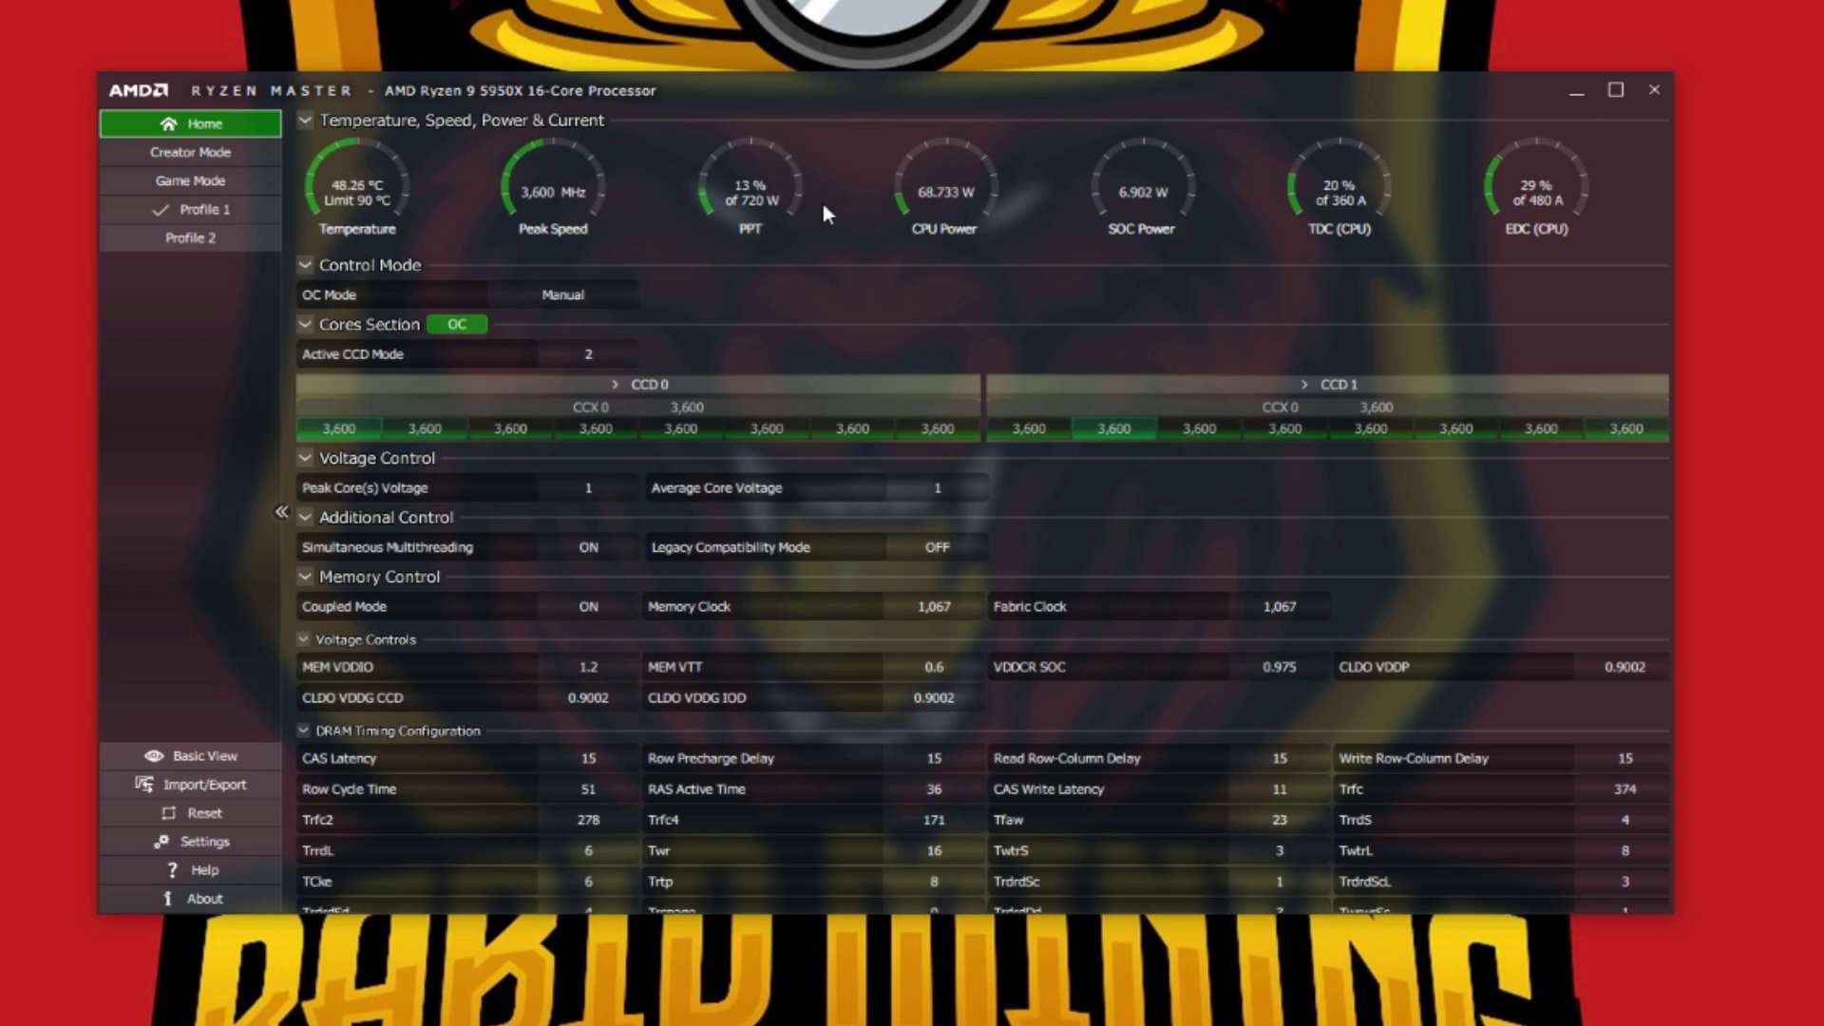
Step: Open Profile 1 in Manual mode and expand the CCD 0 and CCD 1 core lists
click(220, 207)
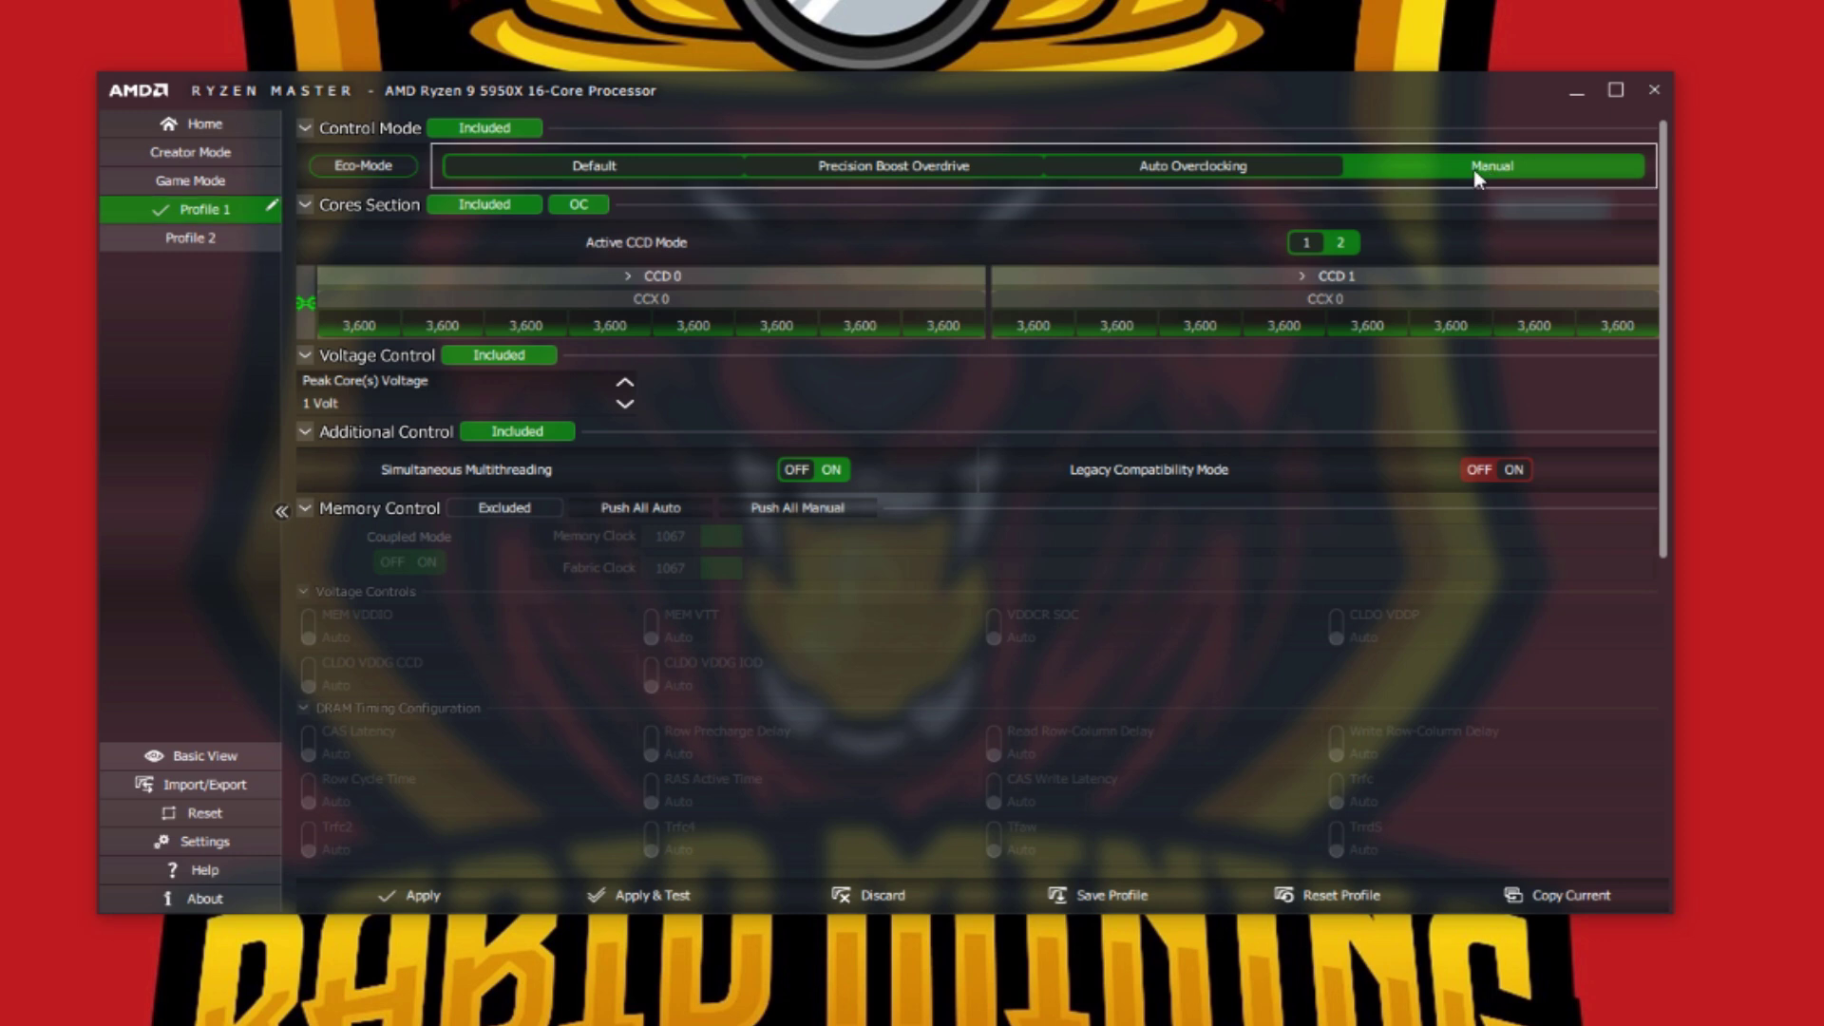
click(675, 276)
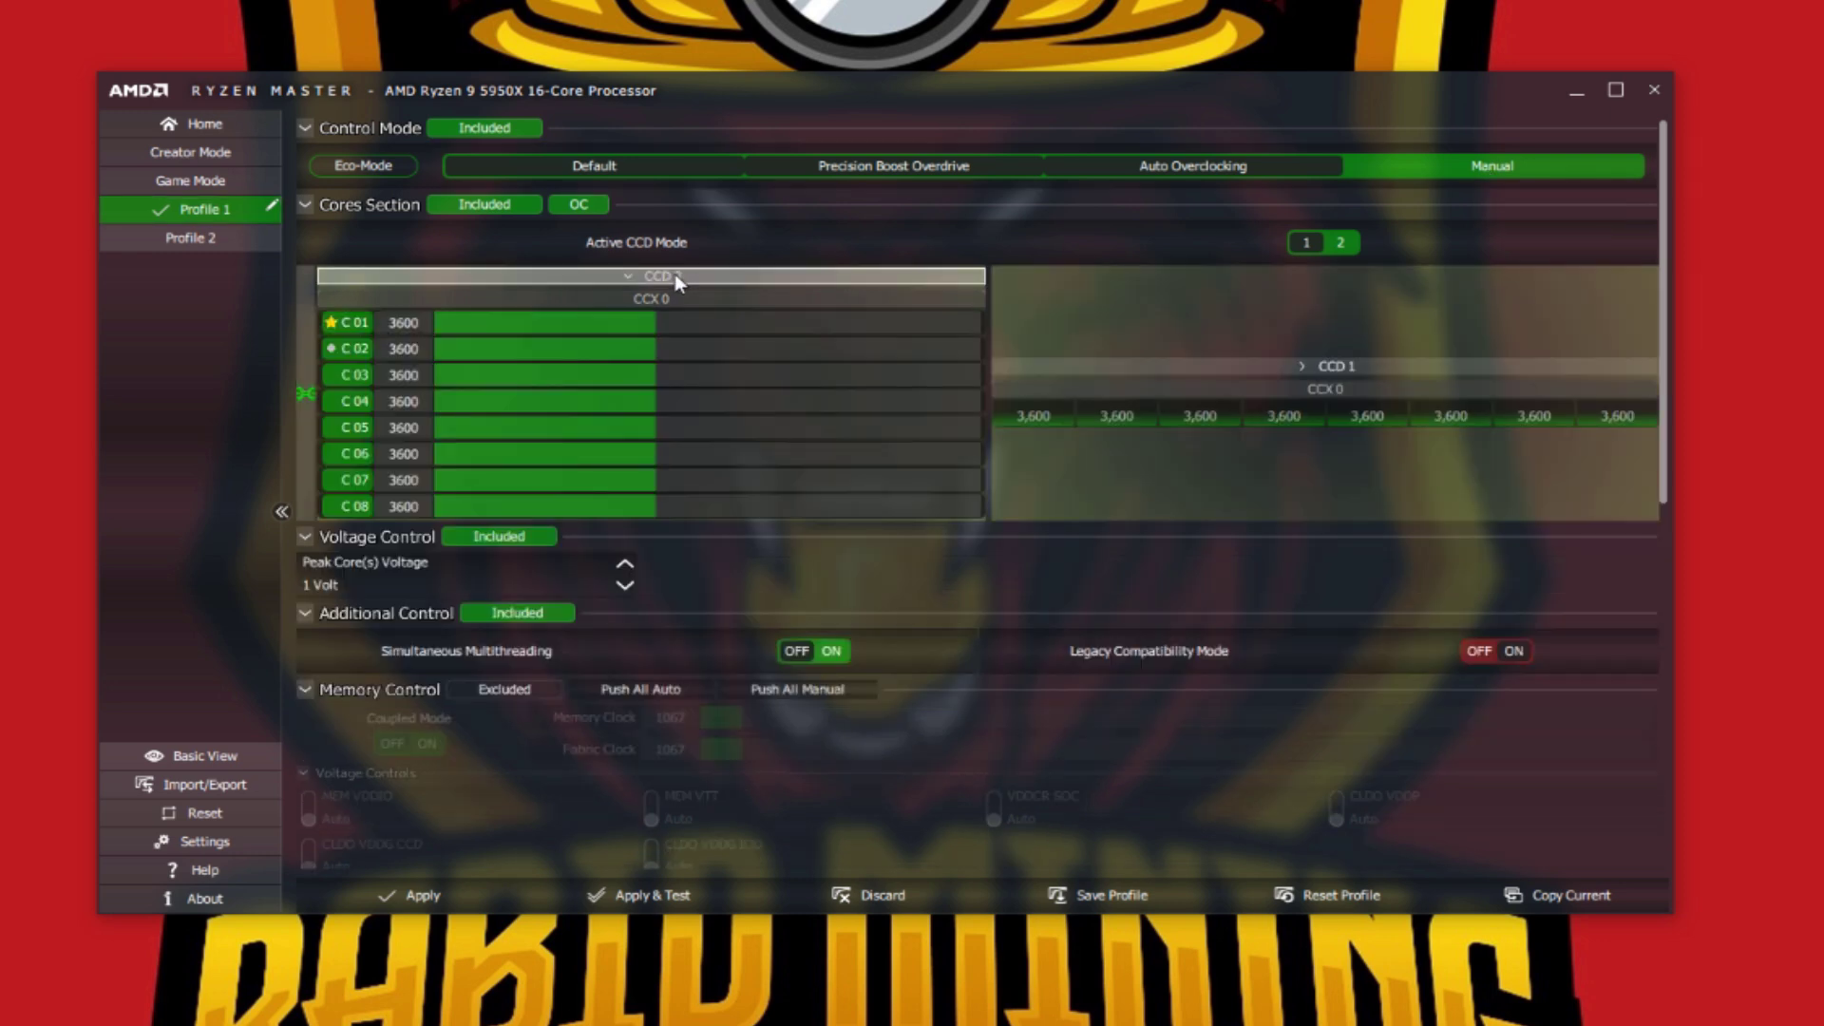
click(1339, 366)
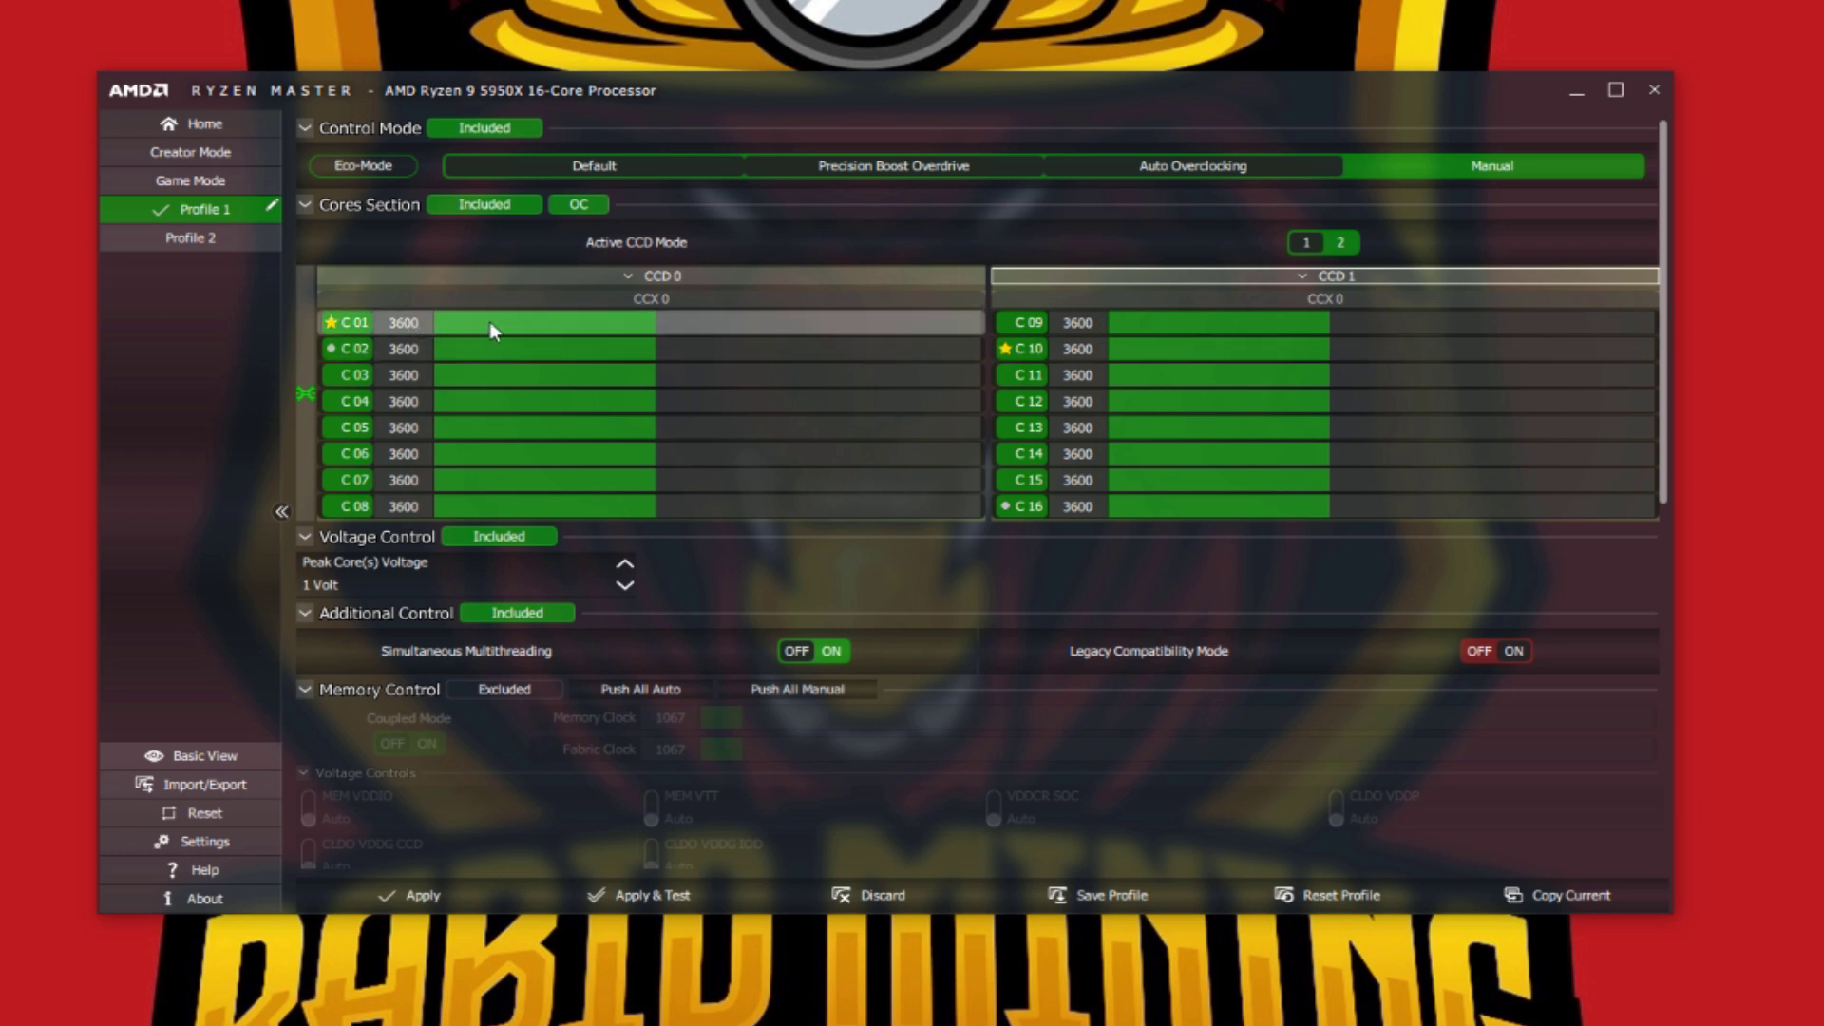
click(307, 393)
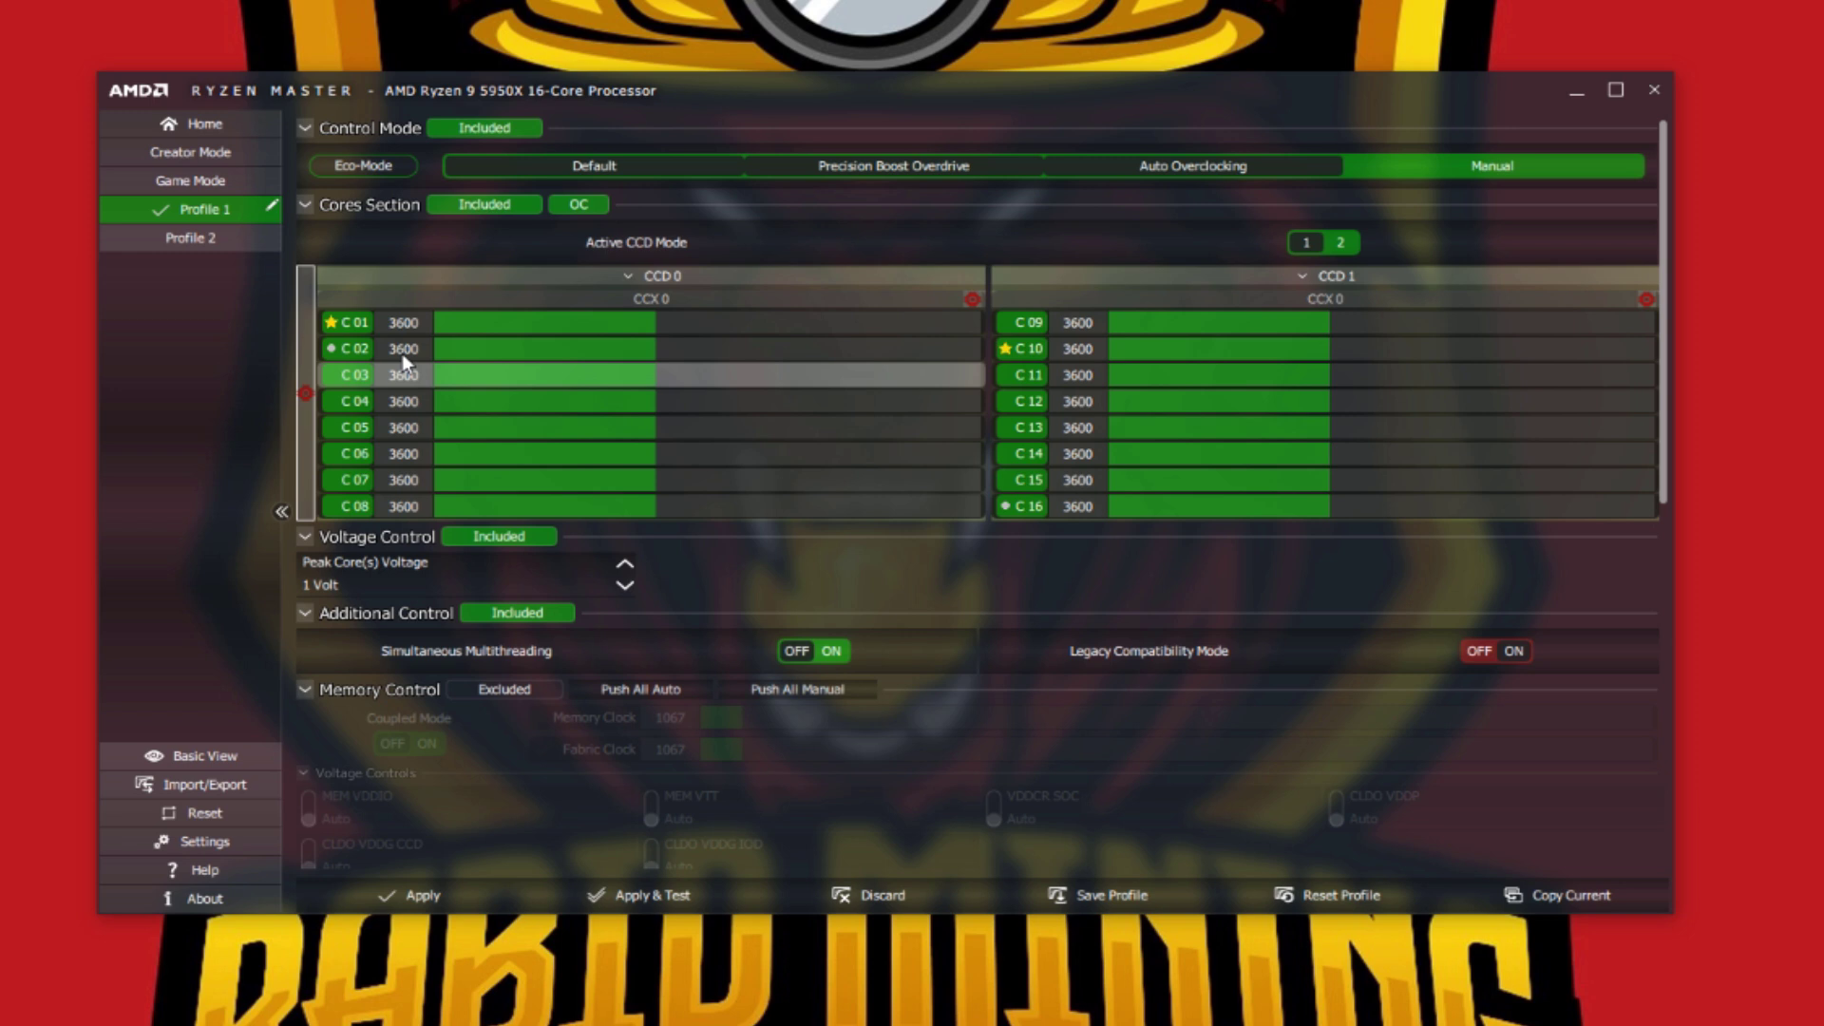
click(303, 397)
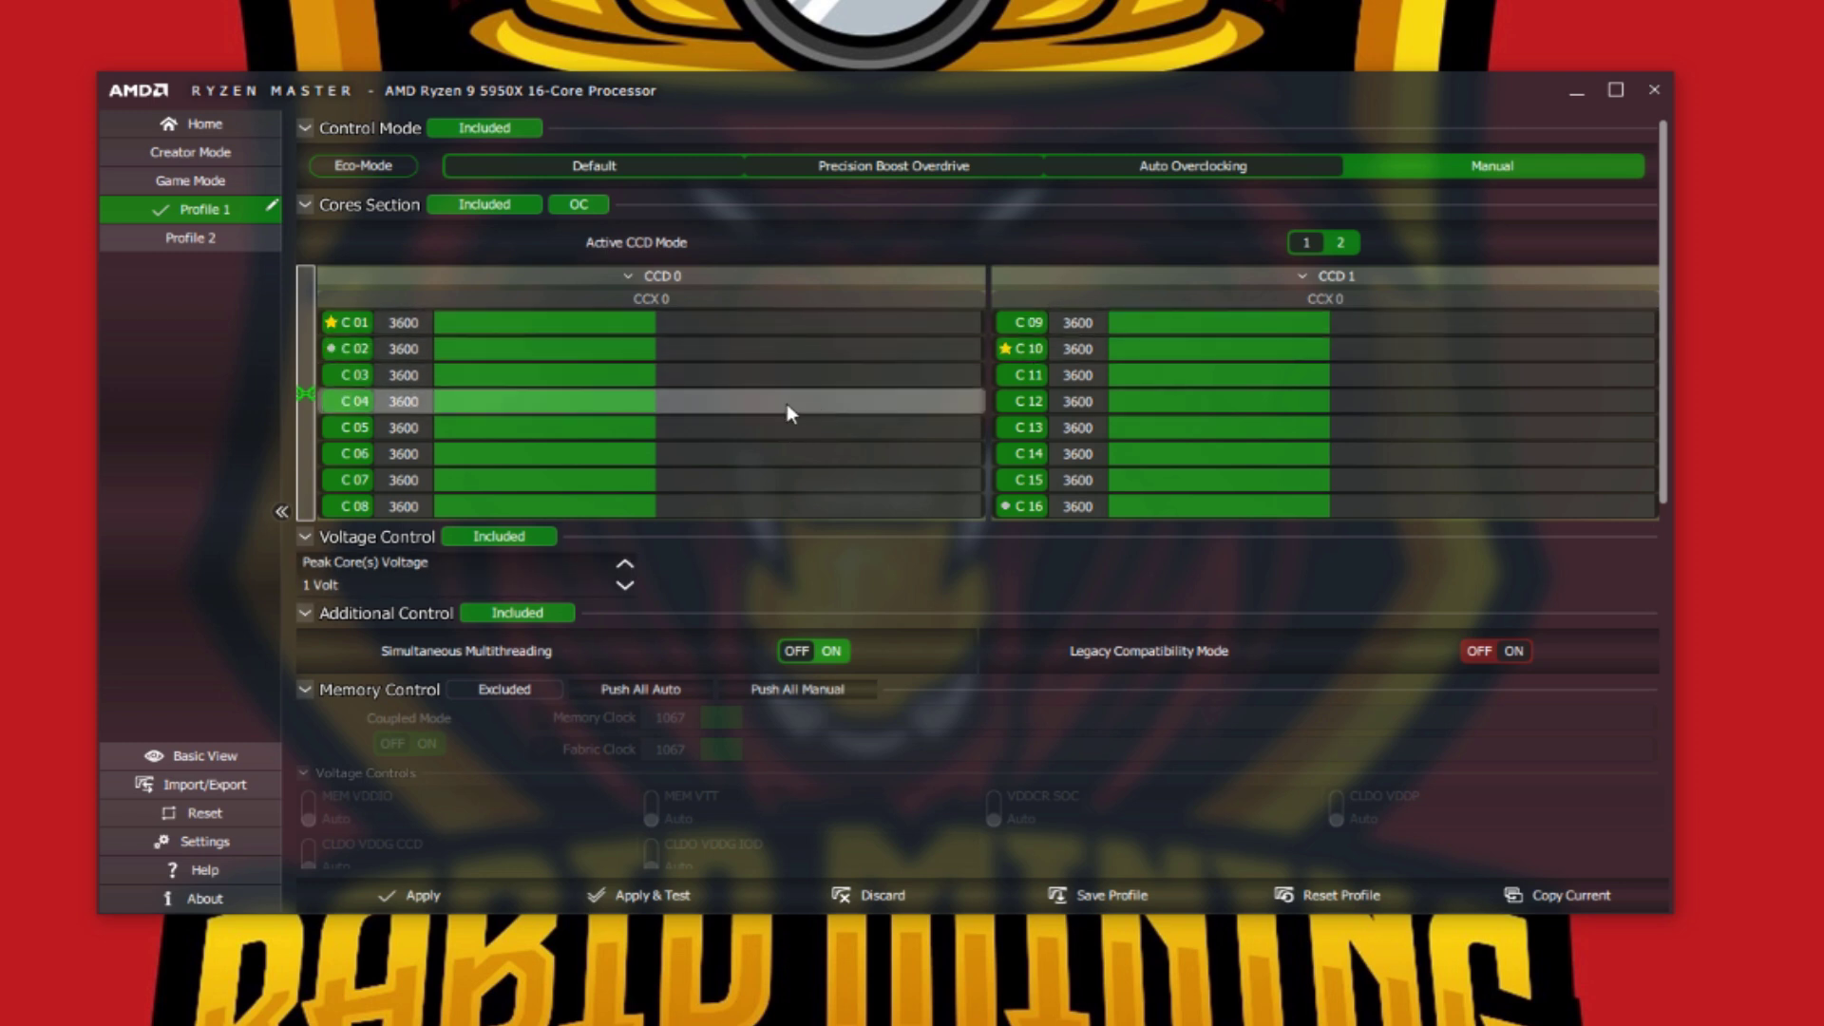
Step: Set Profile 1's Peak Core(s) Voltage to 1 V
click(321, 587)
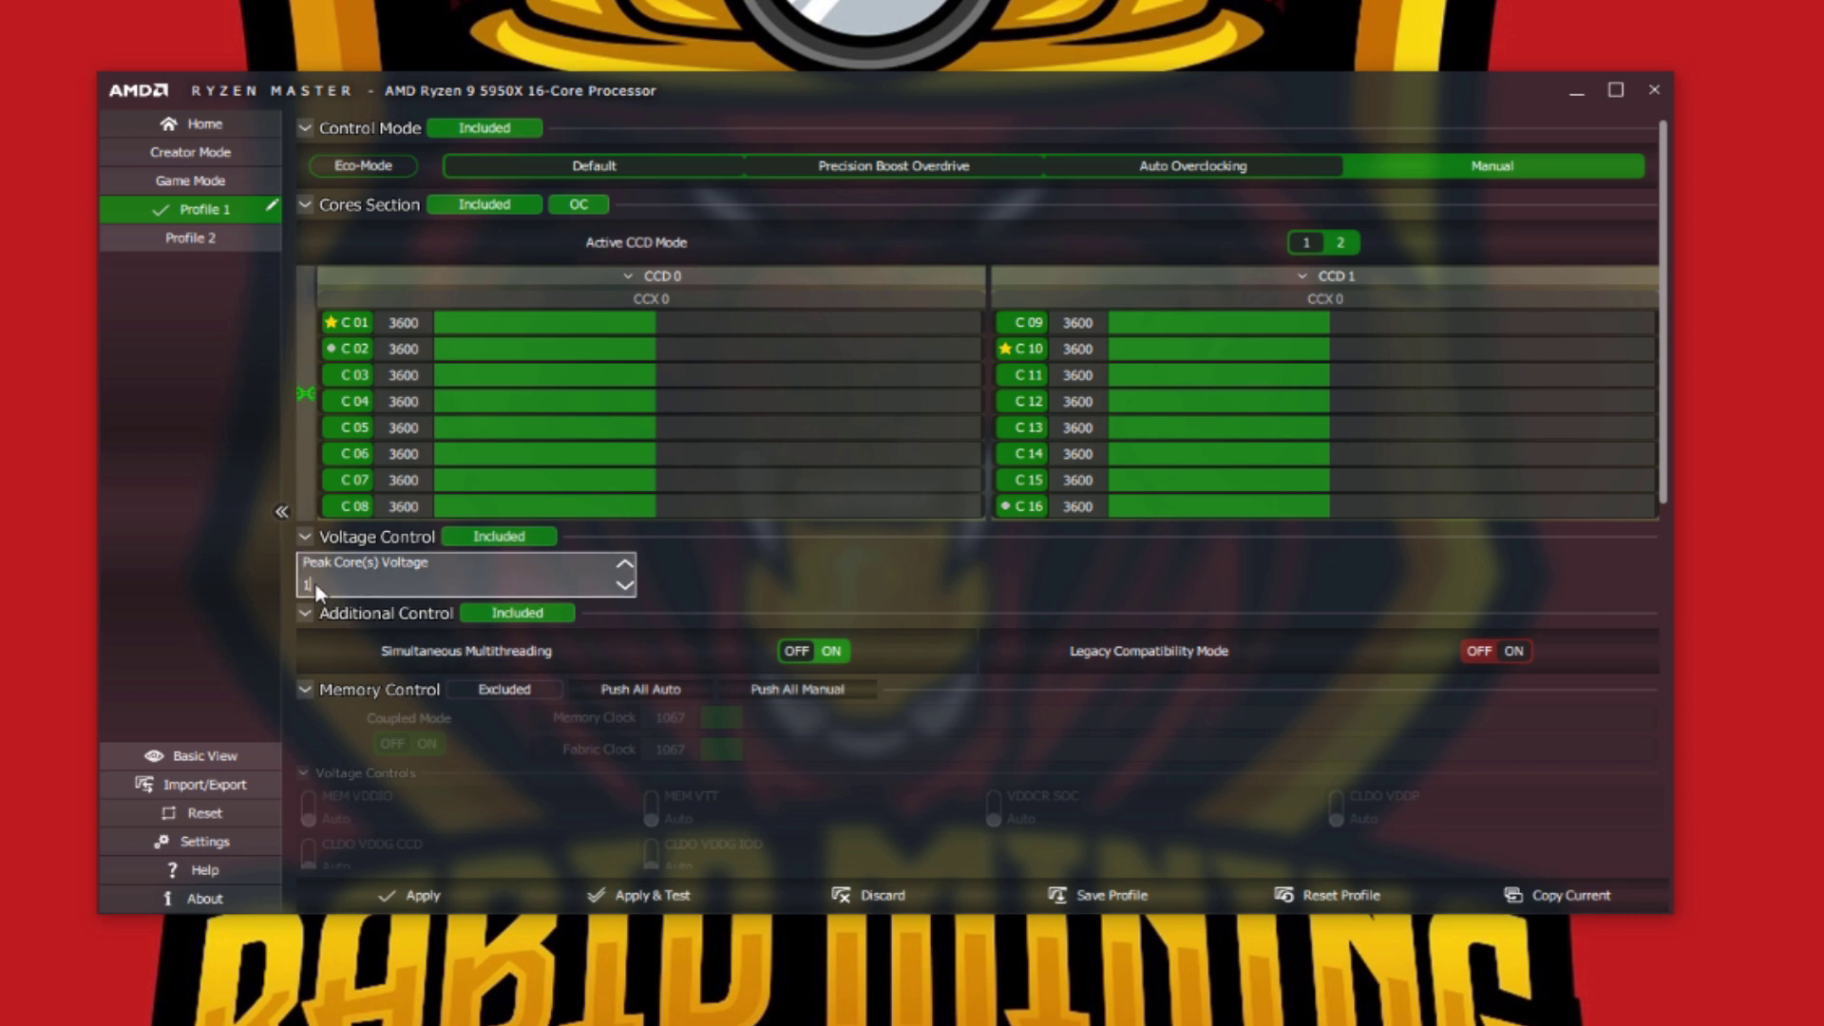